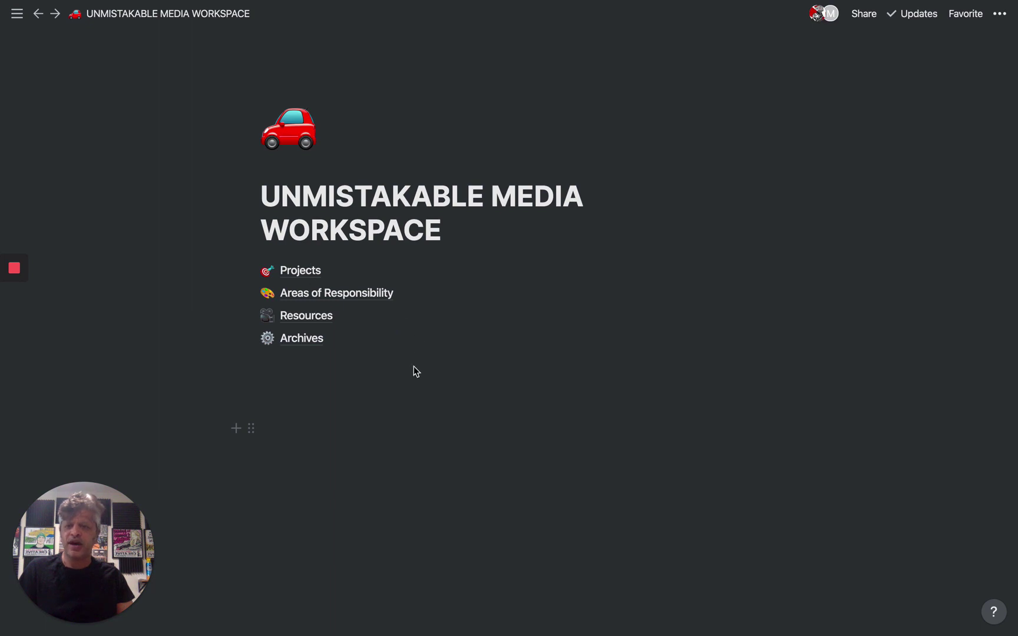
Step: Open the Building a Personal Workflow page within Notion Essentials under Projects
{"action": "scroll", "coordinate": [433, 397], "scroll_direction": "down", "scroll_amount": 3}
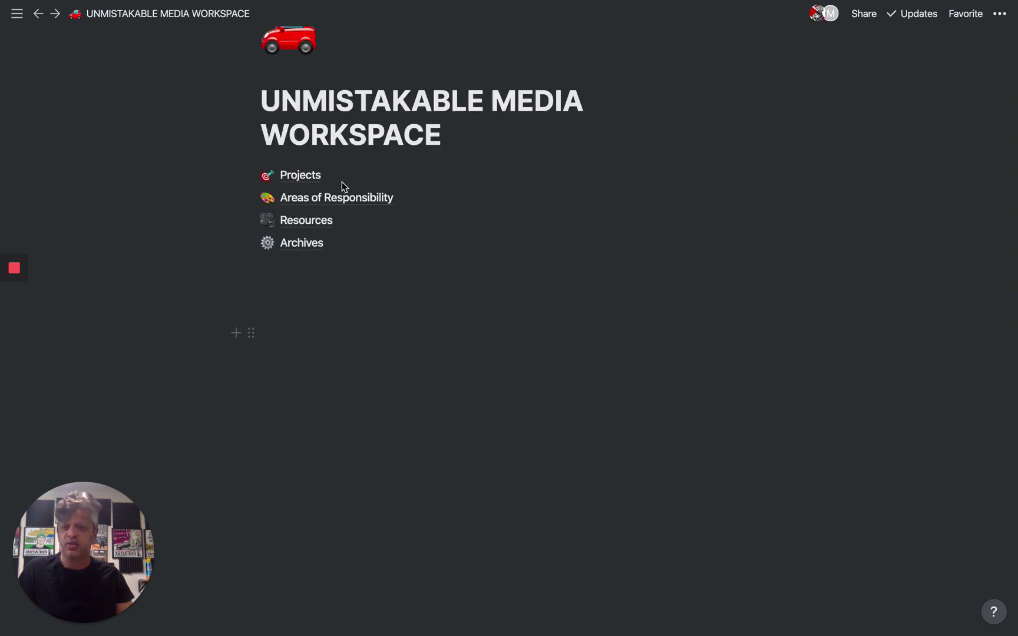
{"action": "left_click", "coordinate": [309, 175]}
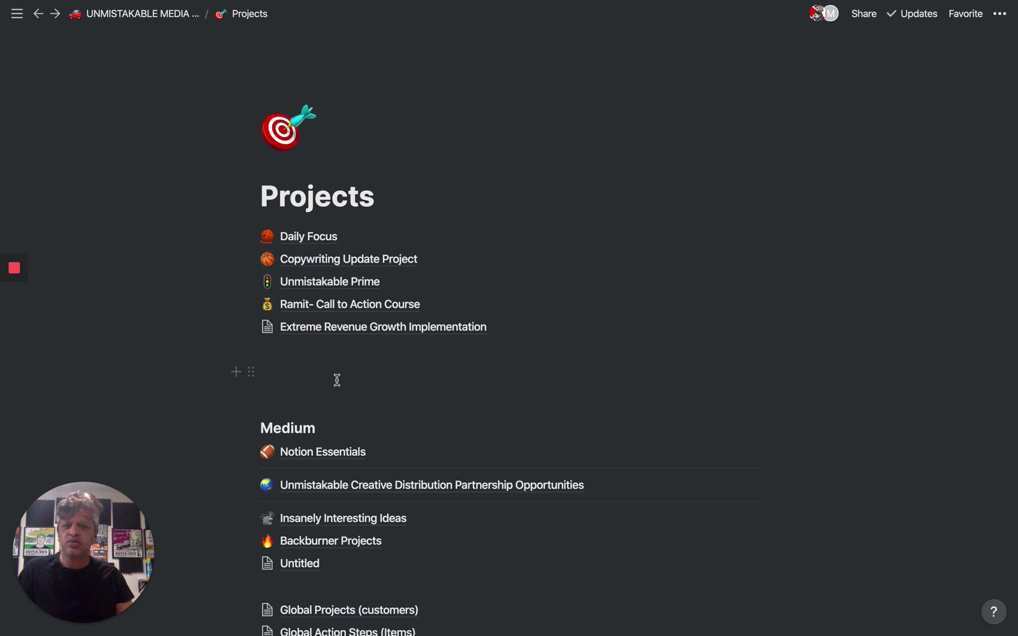
{"action": "left_click", "coordinate": [335, 452]}
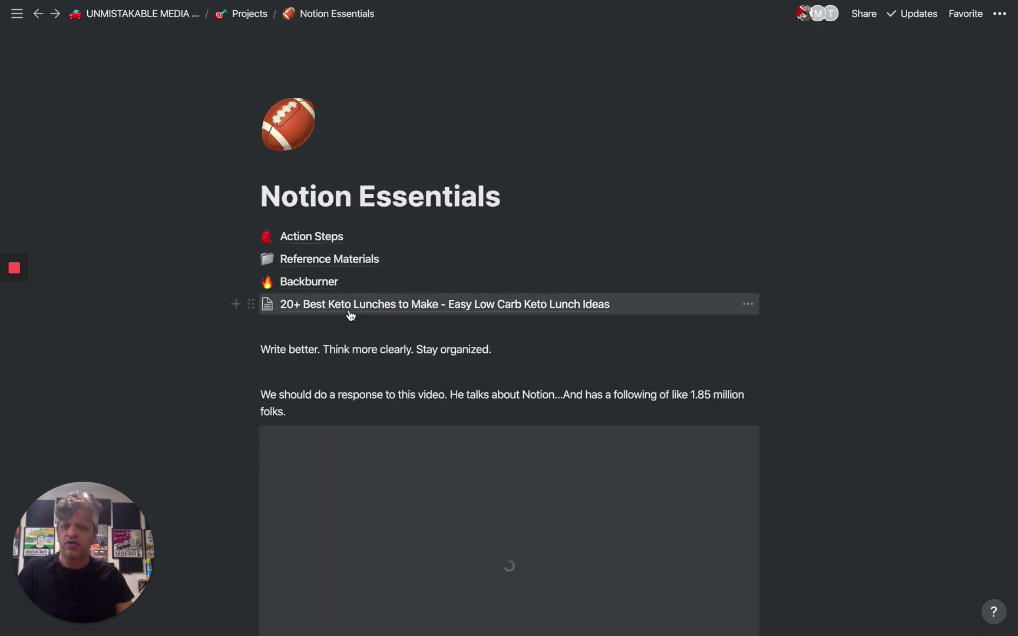
{"action": "scroll", "coordinate": [359, 324], "scroll_direction": "down", "scroll_amount": 5}
{"action": "left_click", "coordinate": [346, 433]}
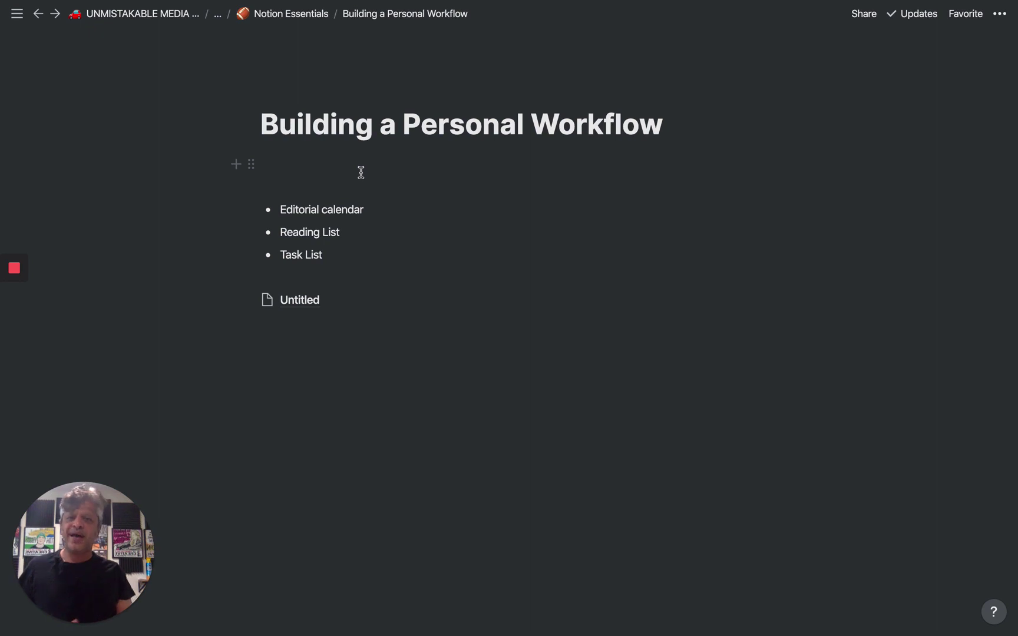
Step: Delete the Untitled sub-page below the bulleted list on the Building a Personal Workflow page
{"action": "left_click", "coordinate": [251, 300]}
{"action": "left_click", "coordinate": [150, 232]}
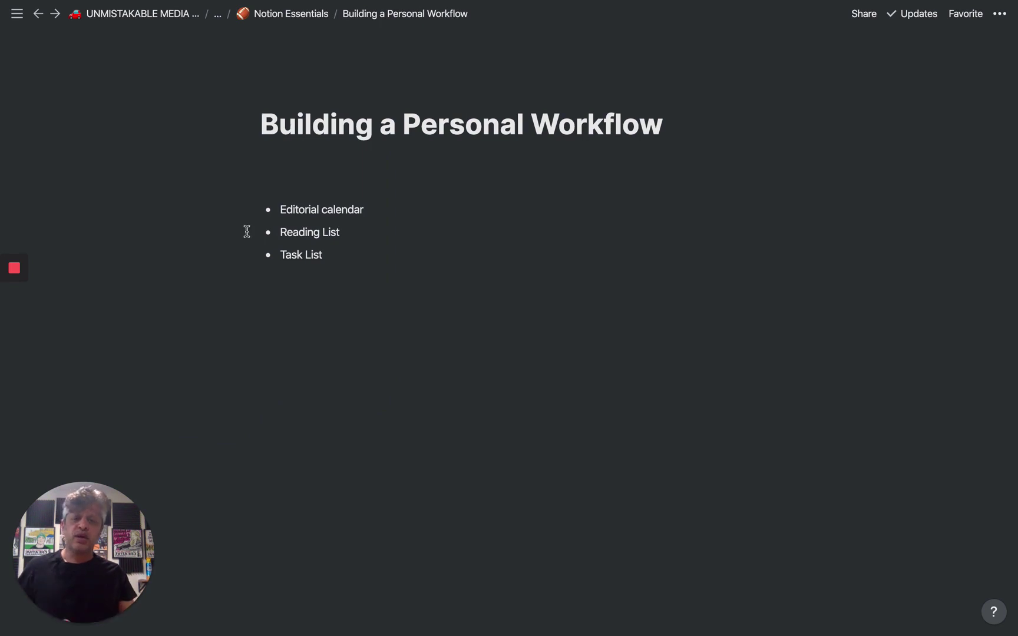
{"action": "left_click", "coordinate": [405, 195]}
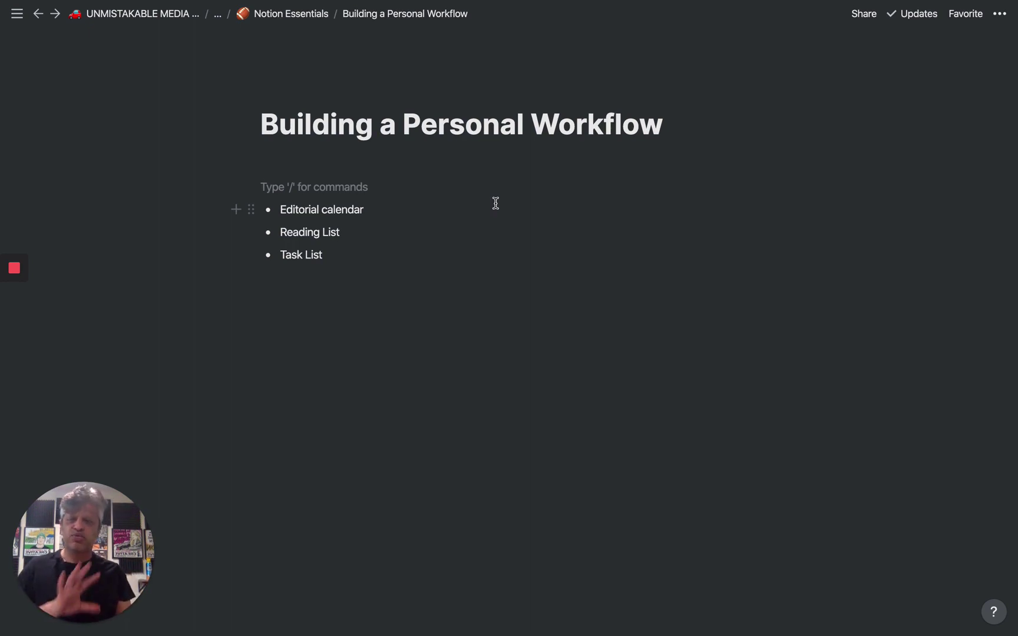
{"action": "key", "text": "Down"}
{"action": "key", "text": "Down"}
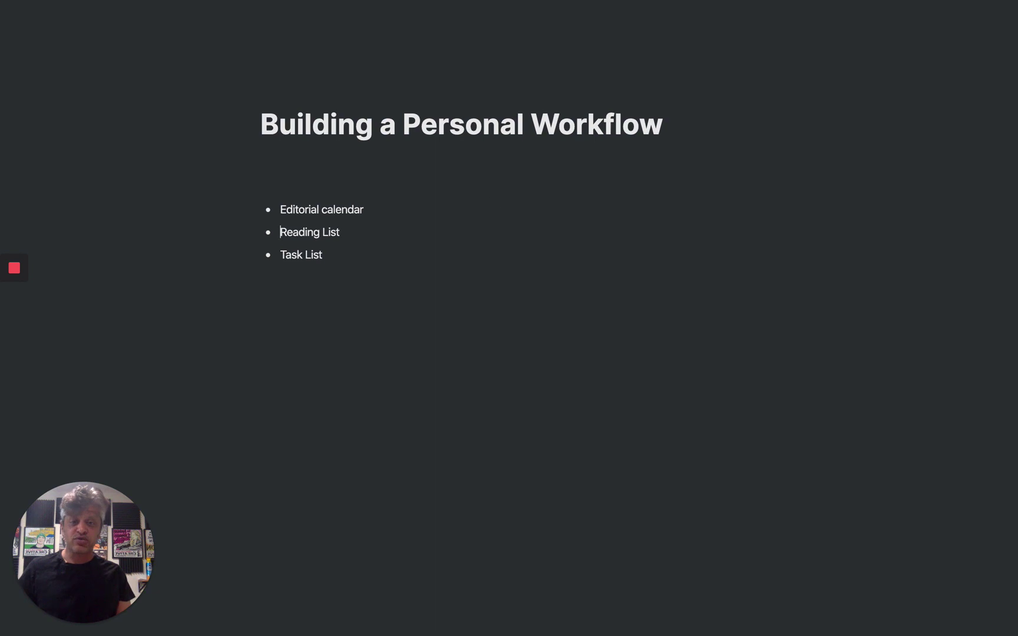
Step: Adjust the spacing under the page title so that three blank lines precede the Editorial calendar bullet
{"action": "left_click", "coordinate": [261, 277]}
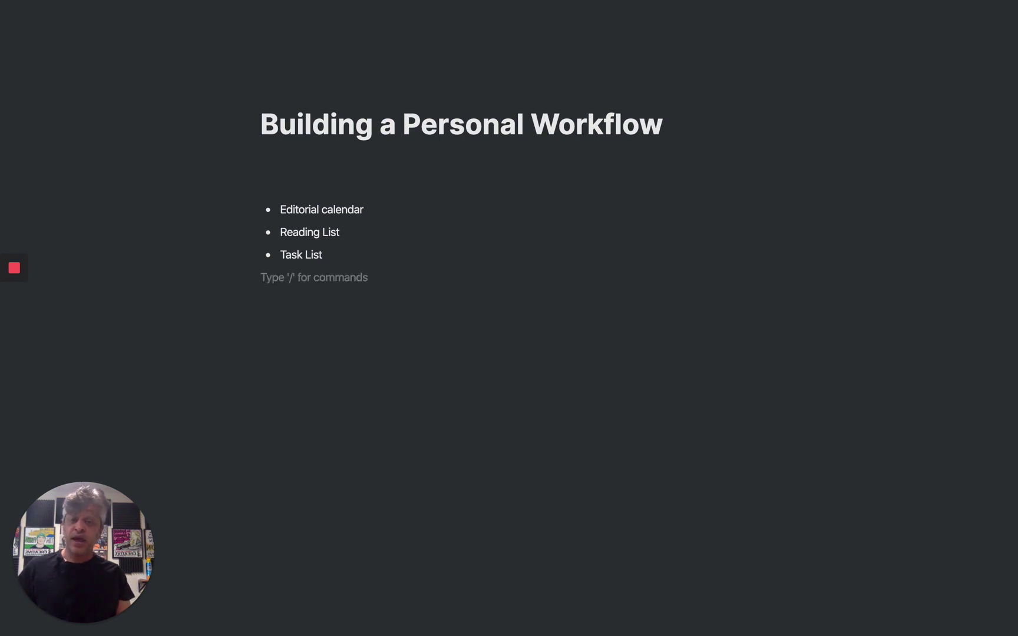
{"action": "key", "text": "super+shift+Up"}
{"action": "key", "text": "super+shift+Up"}
{"action": "key", "text": "super+shift+Up"}
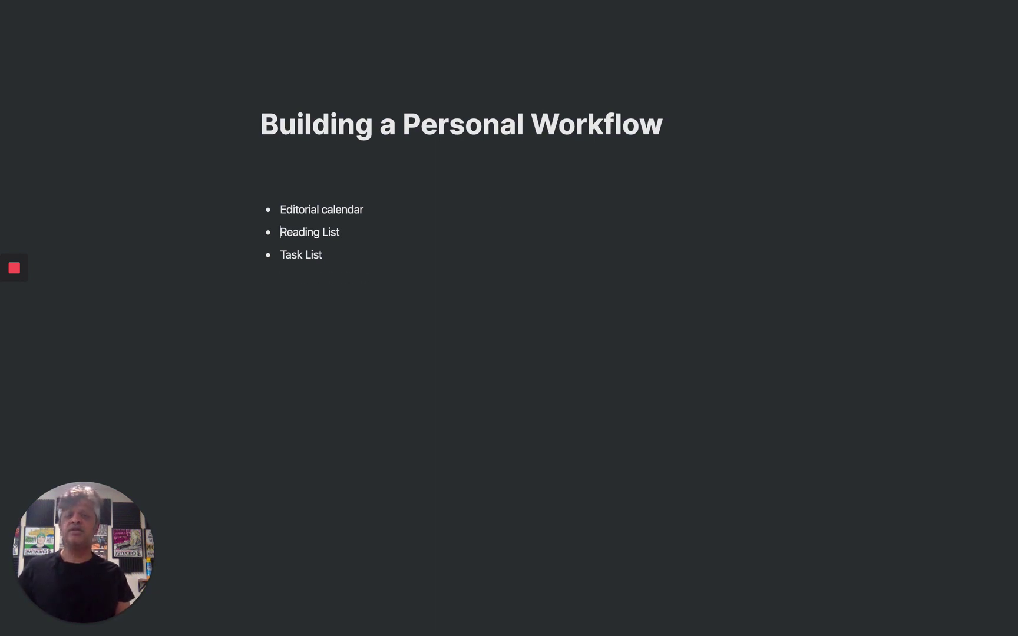
{"action": "key", "text": "BackSpace"}
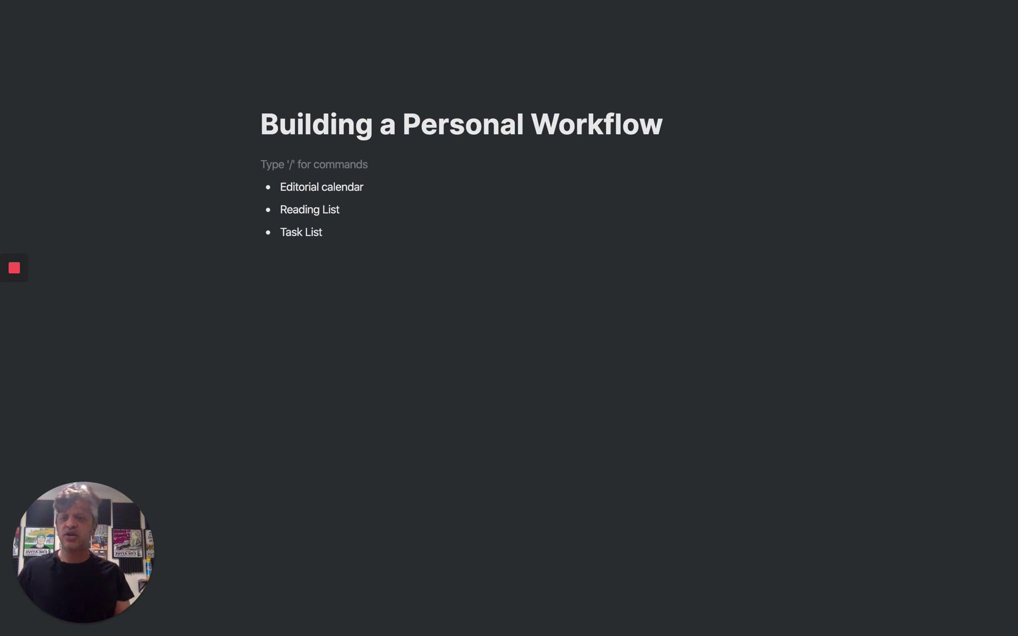
{"action": "key", "text": "Return"}
{"action": "key", "text": "Up"}
{"action": "key", "text": "Return"}
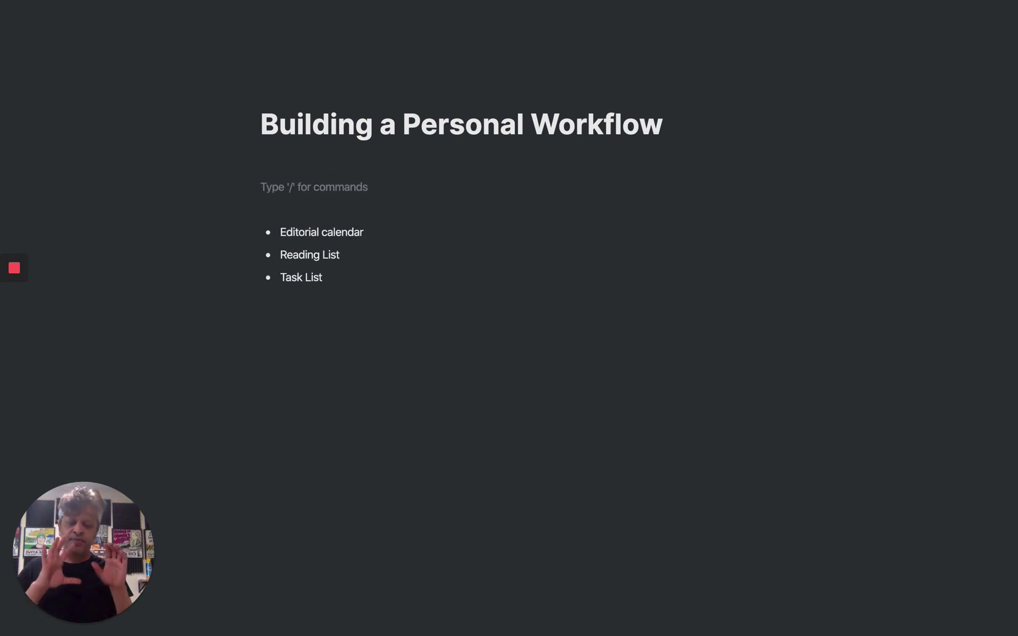
Step: Examine the insertable block types, from basic blocks through inline items to databases, and discard the unfinished block command
{"action": "type", "text": "/"}
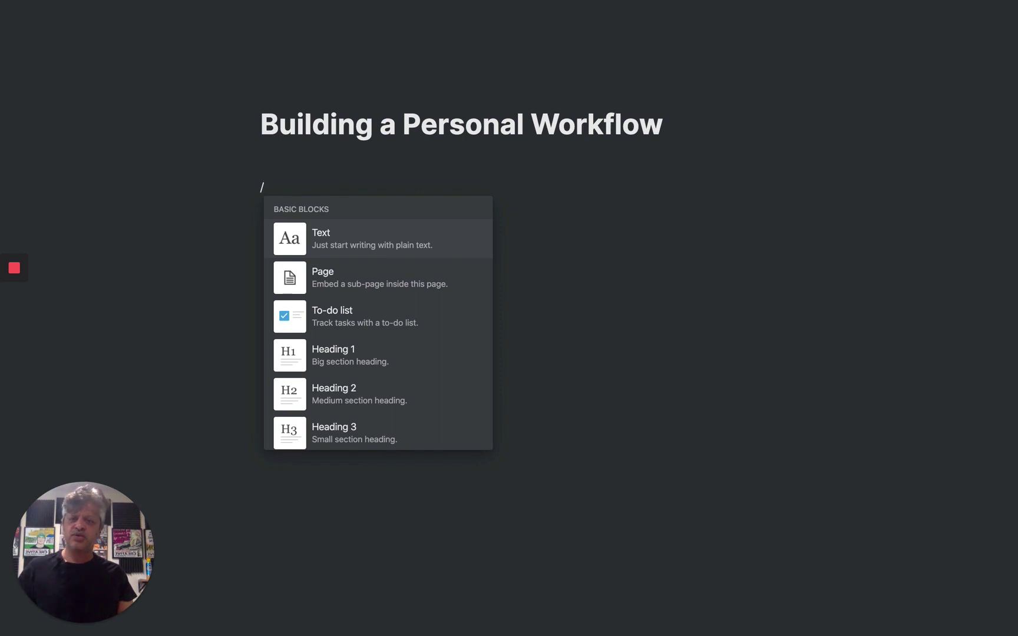
{"action": "key", "text": "Down"}
{"action": "key", "text": "Down"}
{"action": "key", "text": "Down"}
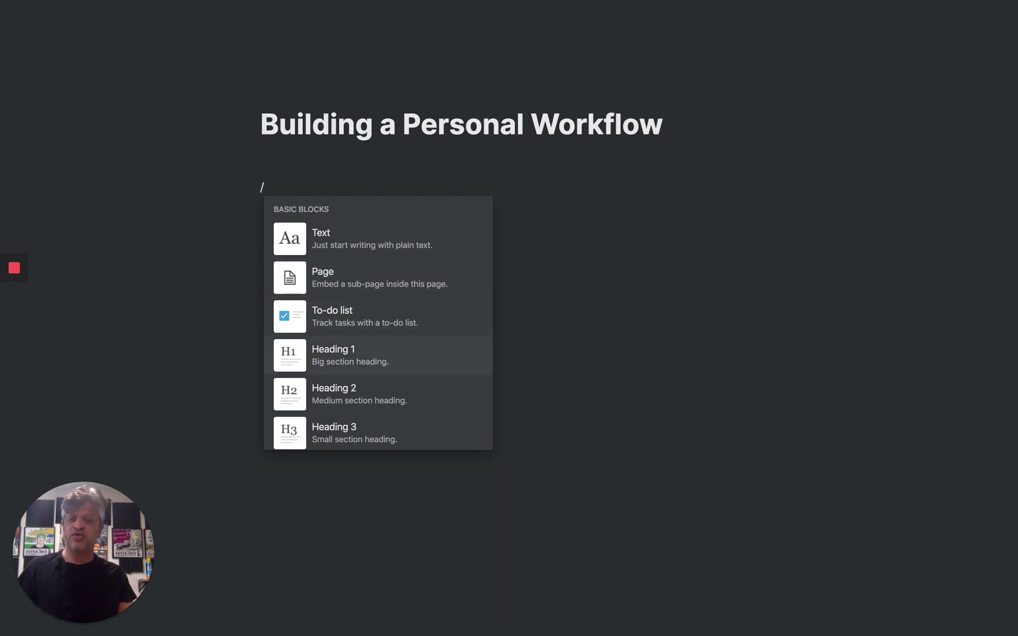
{"action": "key", "text": "Down"}
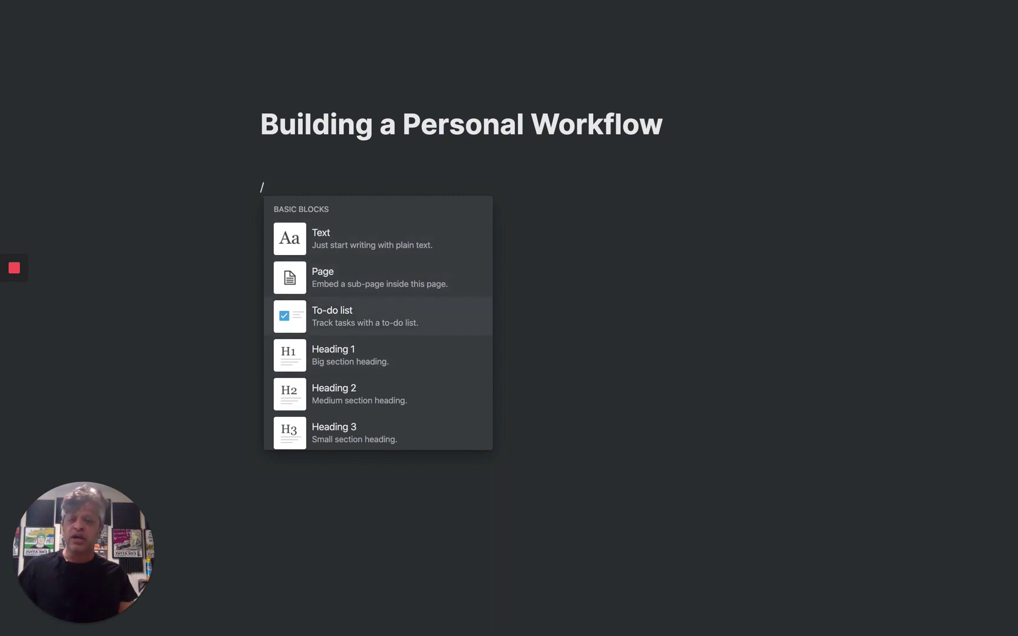
{"action": "key", "text": "Up"}
{"action": "key", "text": "Down"}
{"action": "key", "text": "Down"}
{"action": "key", "text": "Down"}
{"action": "key", "text": "Down"}
{"action": "key", "text": "Down"}
{"action": "key", "text": "Down"}
{"action": "key", "text": "Down"}
{"action": "key", "text": "Down"}
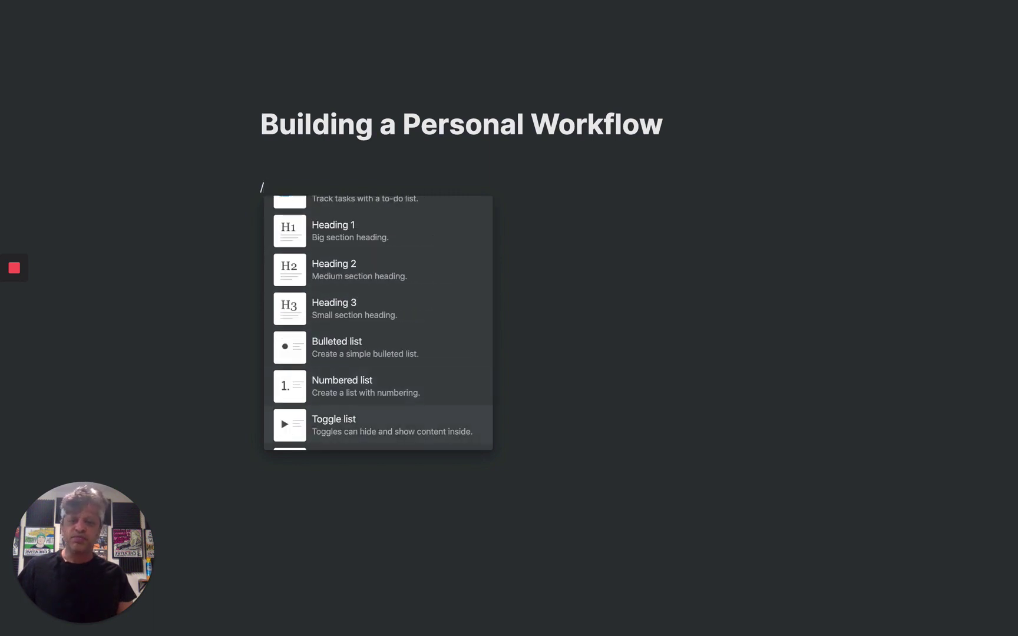
{"action": "key", "text": "Down"}
{"action": "key", "text": "Down"}
{"action": "key", "text": "Down"}
{"action": "key", "text": "Down"}
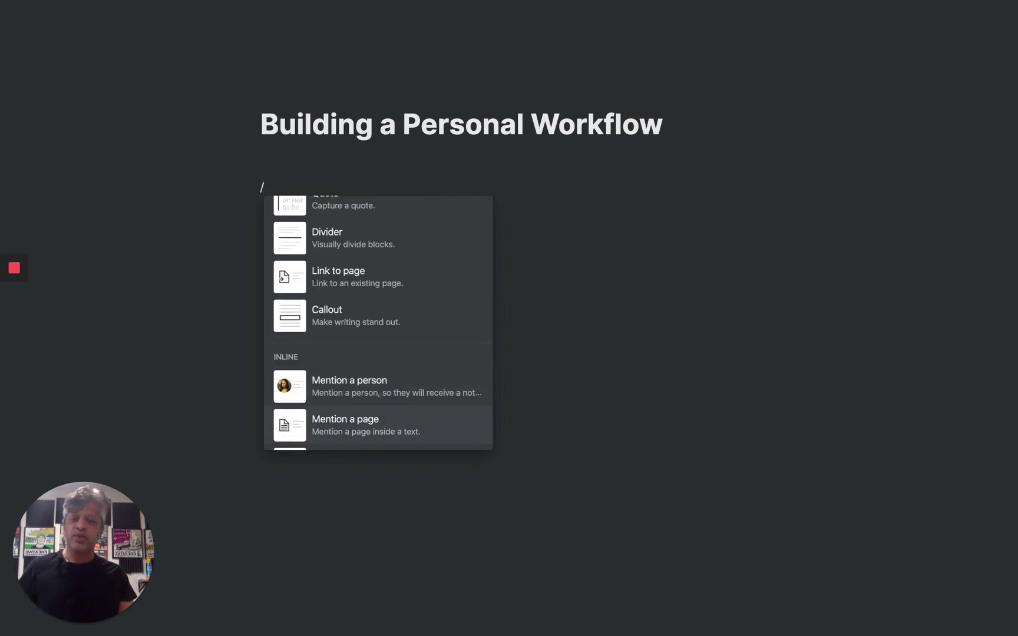
{"action": "key", "text": "Down"}
{"action": "key", "text": "Down"}
{"action": "key", "text": "Down"}
{"action": "key", "text": "Down"}
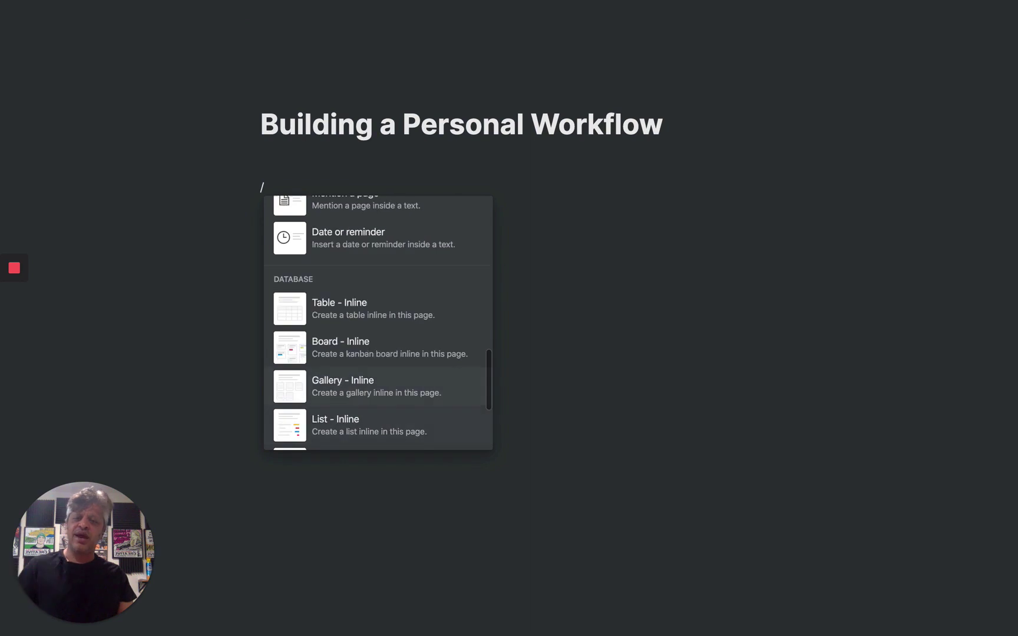
{"action": "key", "text": "Down"}
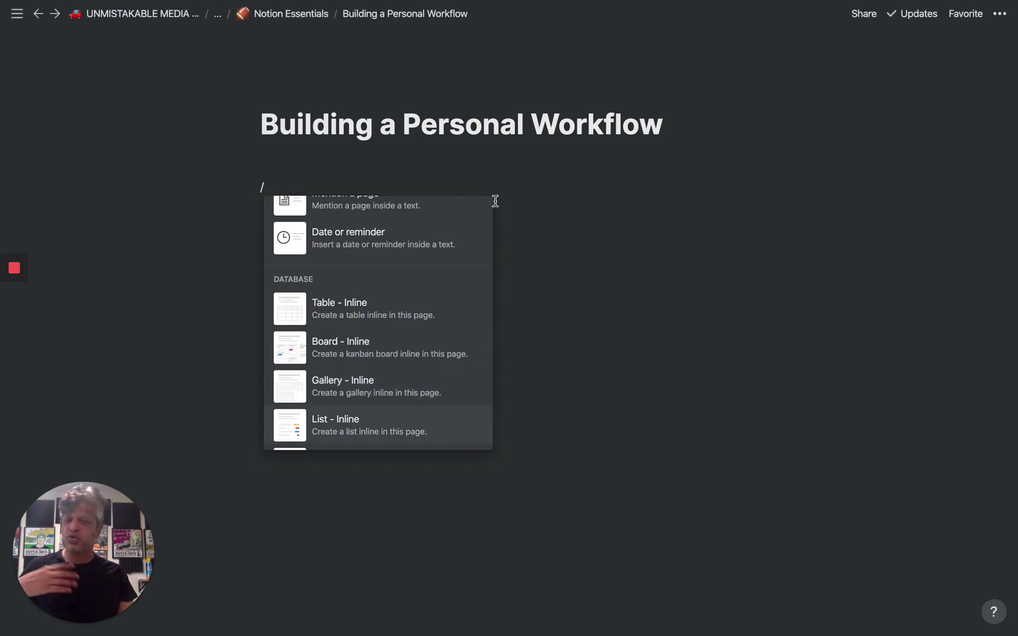
{"action": "key", "text": "Down"}
{"action": "key", "text": "Down"}
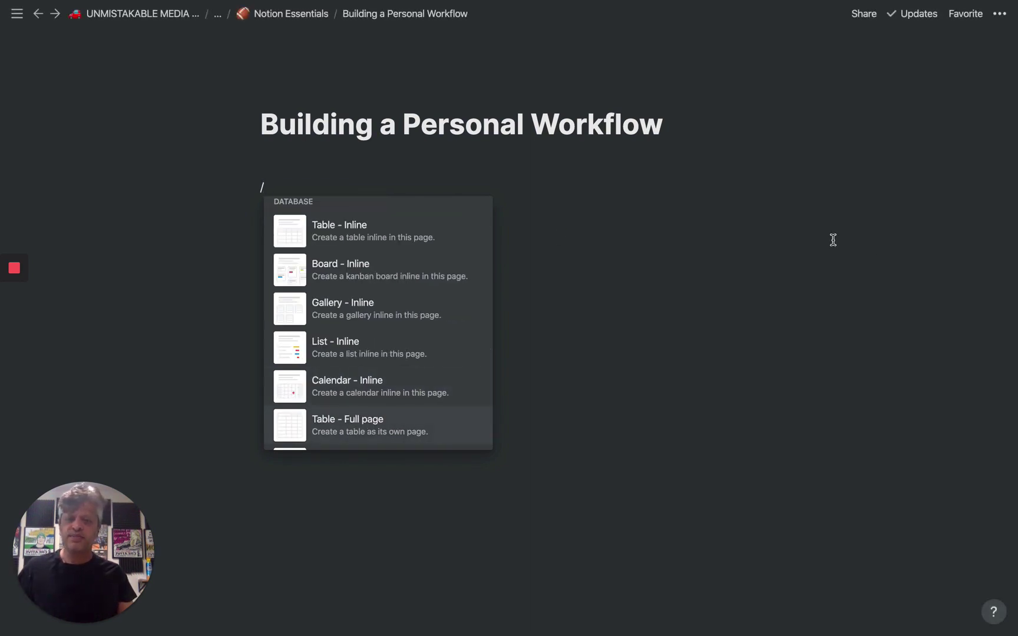
{"action": "left_click", "coordinate": [812, 239]}
{"action": "left_click", "coordinate": [296, 197]}
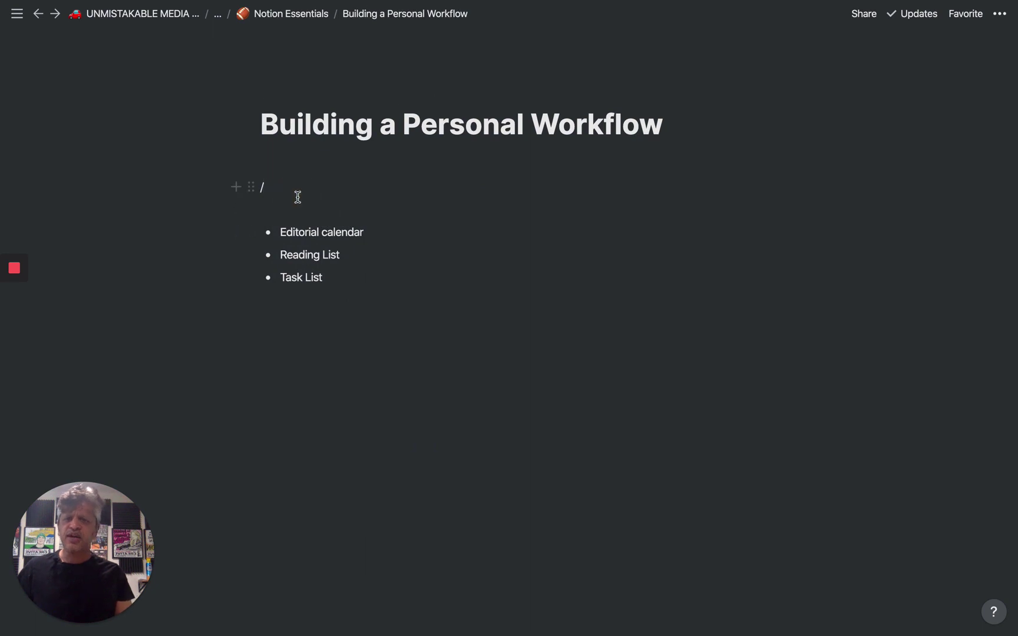
{"action": "key", "text": "BackSpace"}
{"action": "key", "text": "BackSpace"}
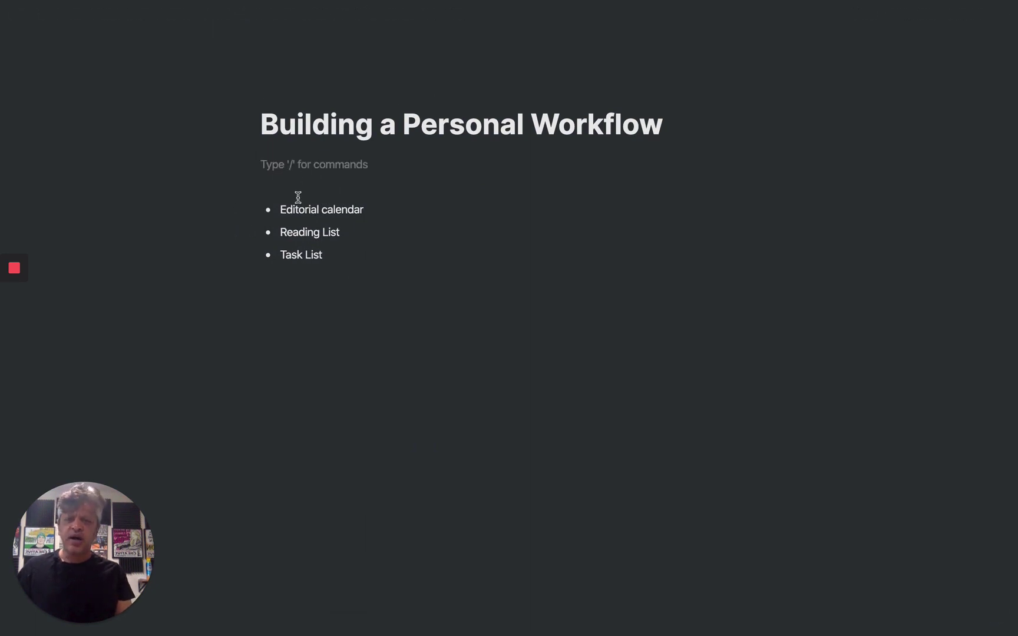
Step: Create a sub-page titled Editorial Calendar above the bulleted list and set it up as a table database
{"action": "key", "text": "Return"}
{"action": "key", "text": "Return"}
{"action": "type", "text": "/page"}
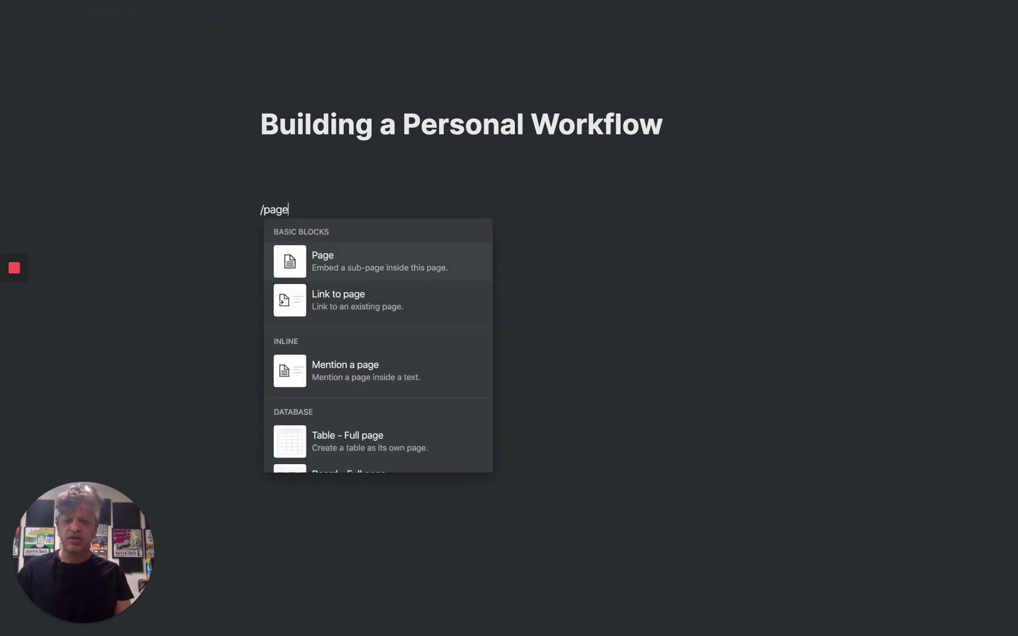
{"action": "key", "text": "Return"}
{"action": "type", "text": "Editori"}
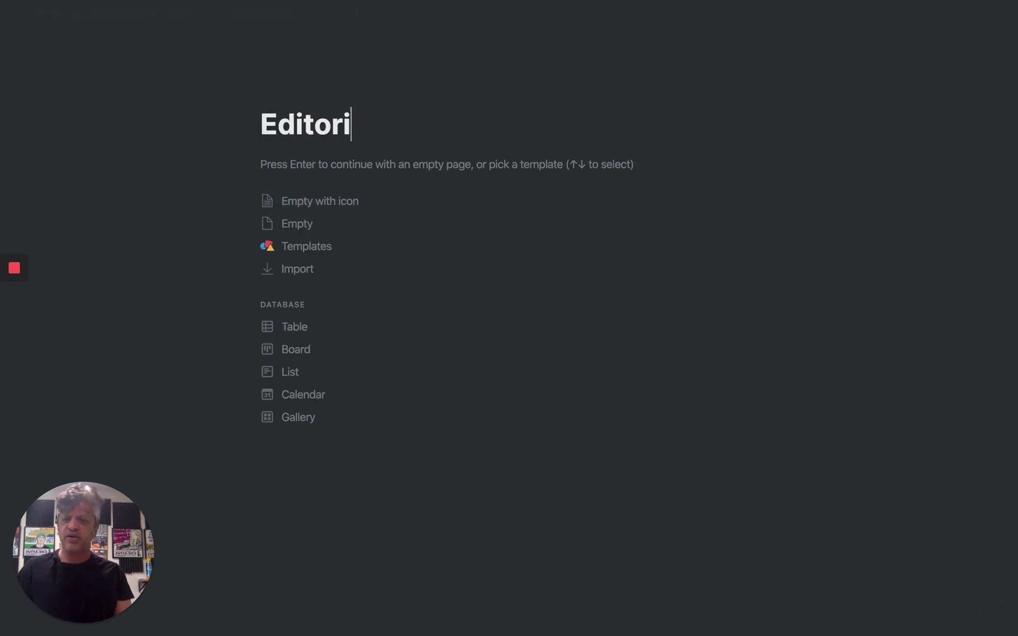
{"action": "type", "text": "al Calendar"}
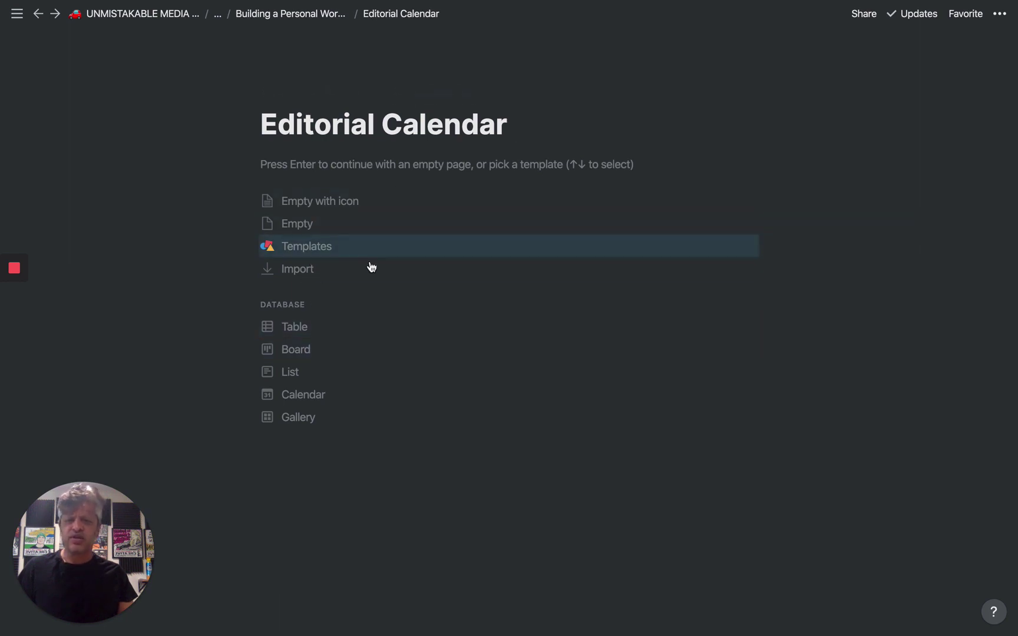
{"action": "left_click", "coordinate": [313, 326]}
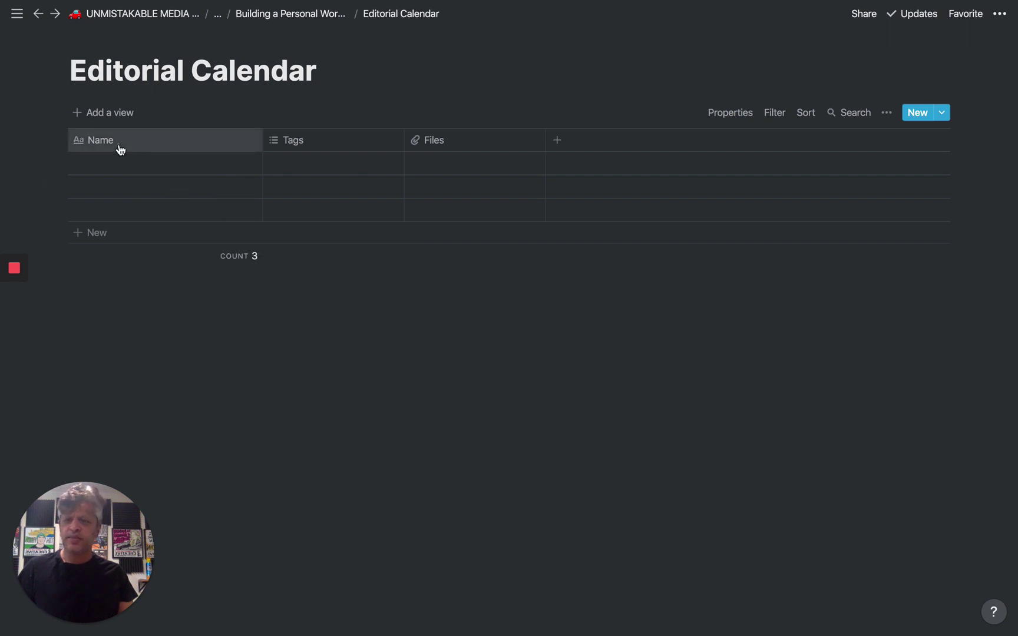
Step: Rename the table's Name column to Guest Name/Episode
{"action": "left_click", "coordinate": [119, 144]}
{"action": "type", "text": "Guest Name "}
{"action": "type", "text": "Epios"}
{"action": "key", "text": "BackSpace"}
{"action": "type", "text": "de"}
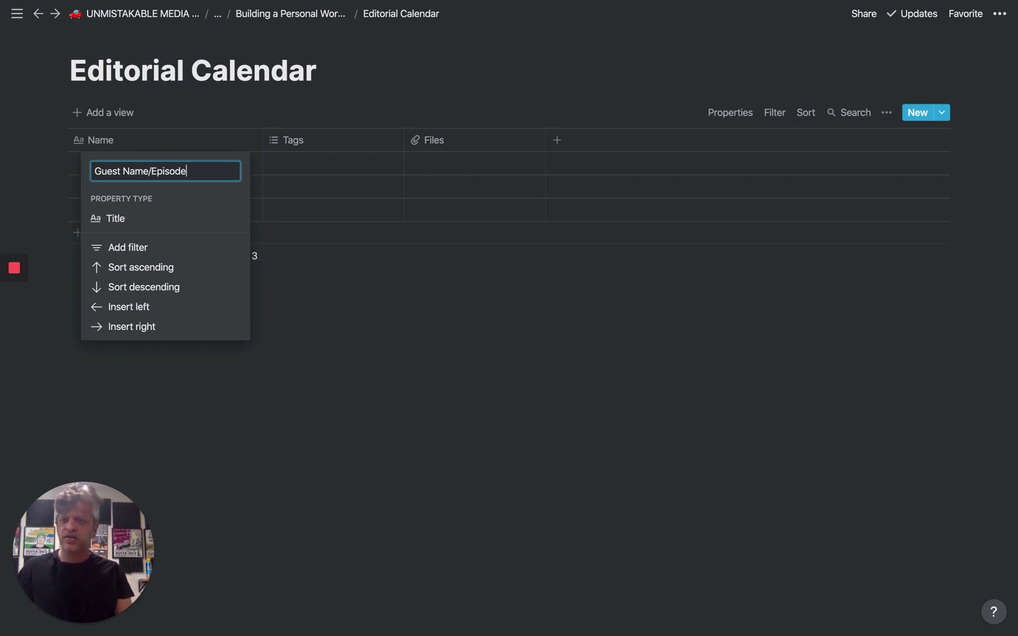
{"action": "key", "text": "Return"}
Step: Rename the Tags column to Status and change its property type to Select
{"action": "left_click", "coordinate": [384, 145]}
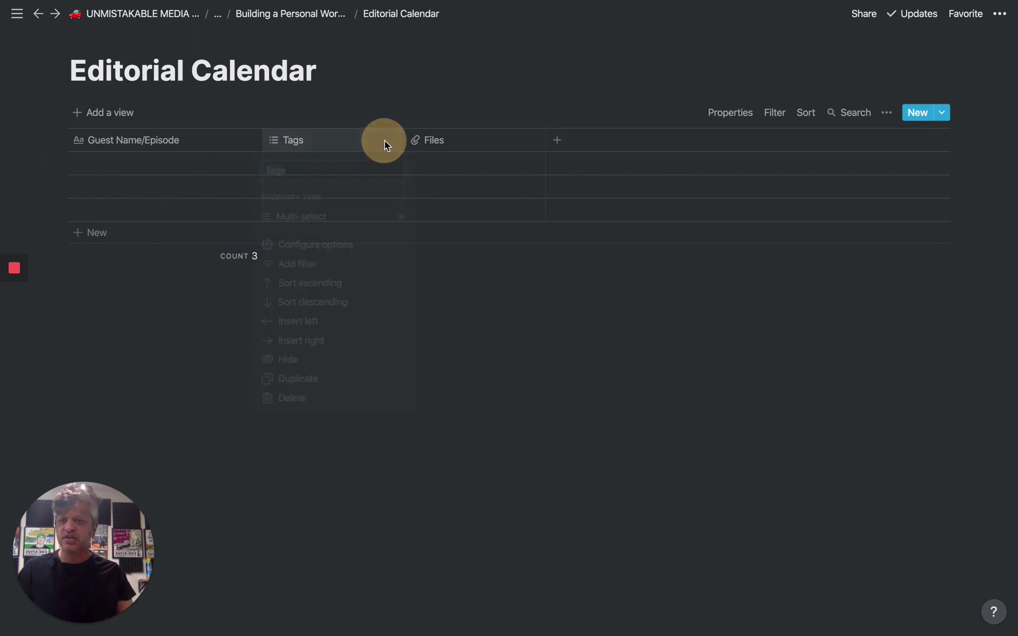
{"action": "type", "text": "Statu"}
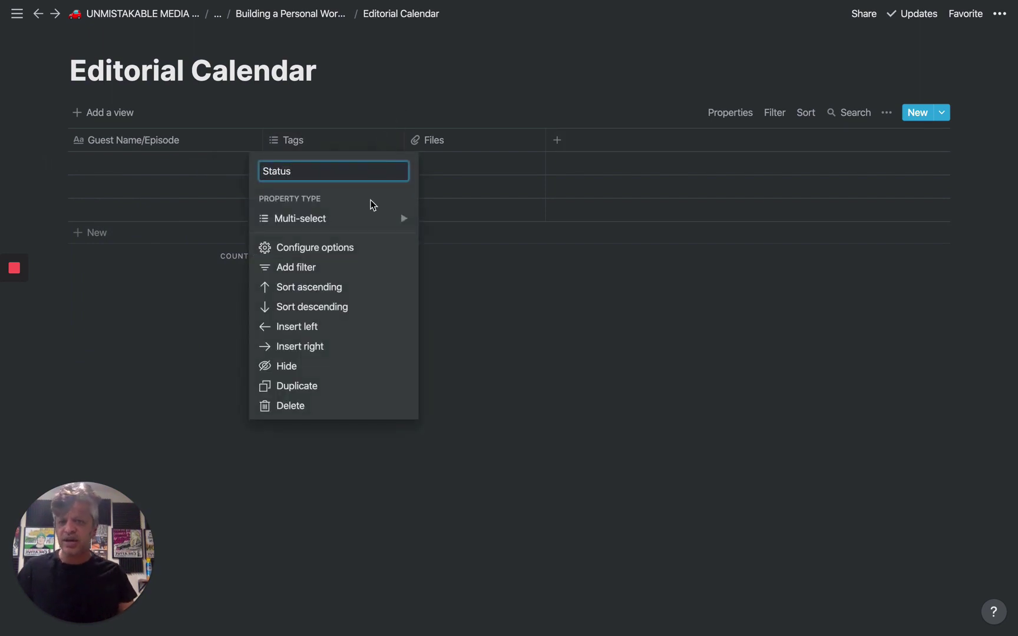
{"action": "mouse_move", "coordinate": [364, 229]}
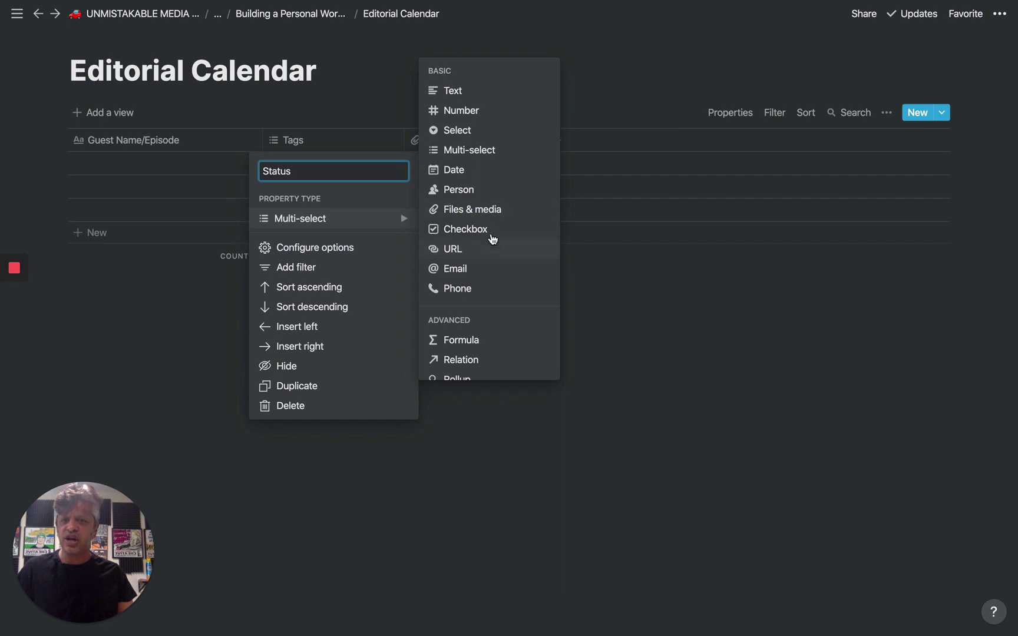
{"action": "left_click", "coordinate": [457, 130]}
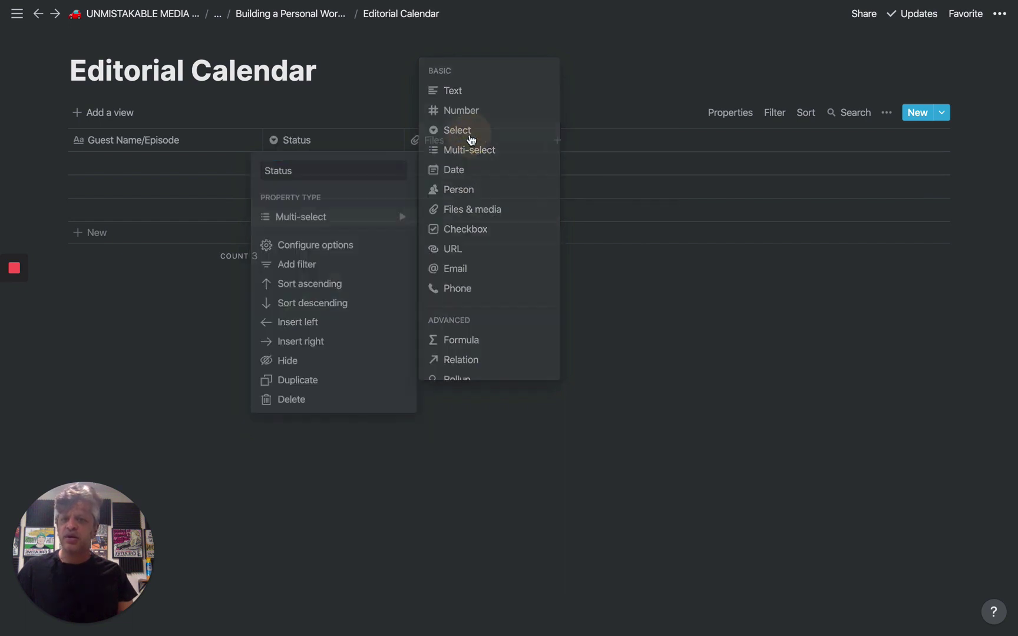
Step: Create the Status options Idead, Scheduled, Booked and Recorded, assigning one to each successive row from the first
{"action": "left_click", "coordinate": [344, 161]}
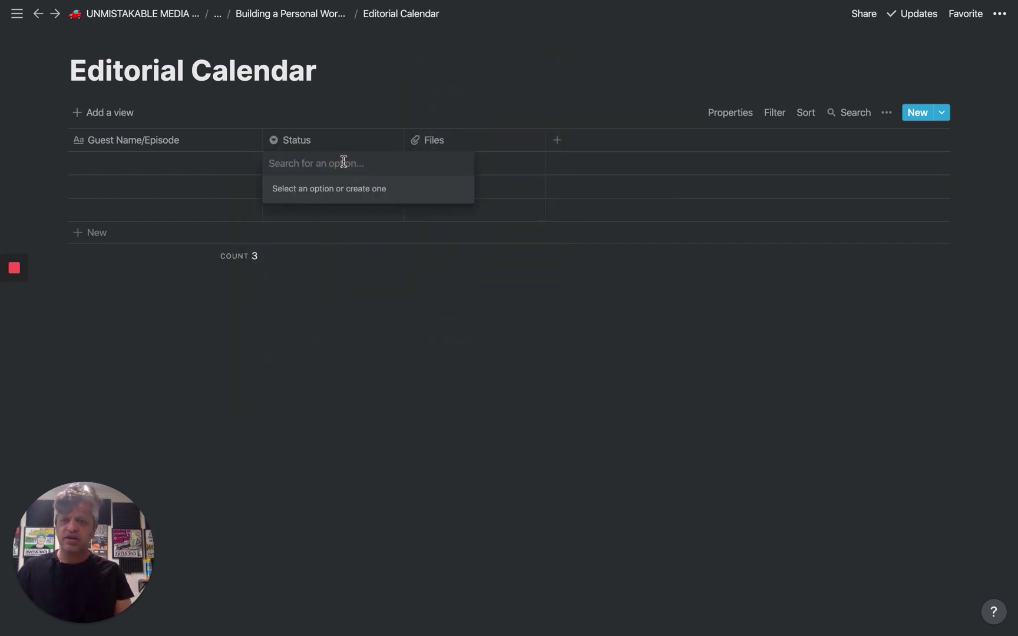
{"action": "type", "text": "Idead"}
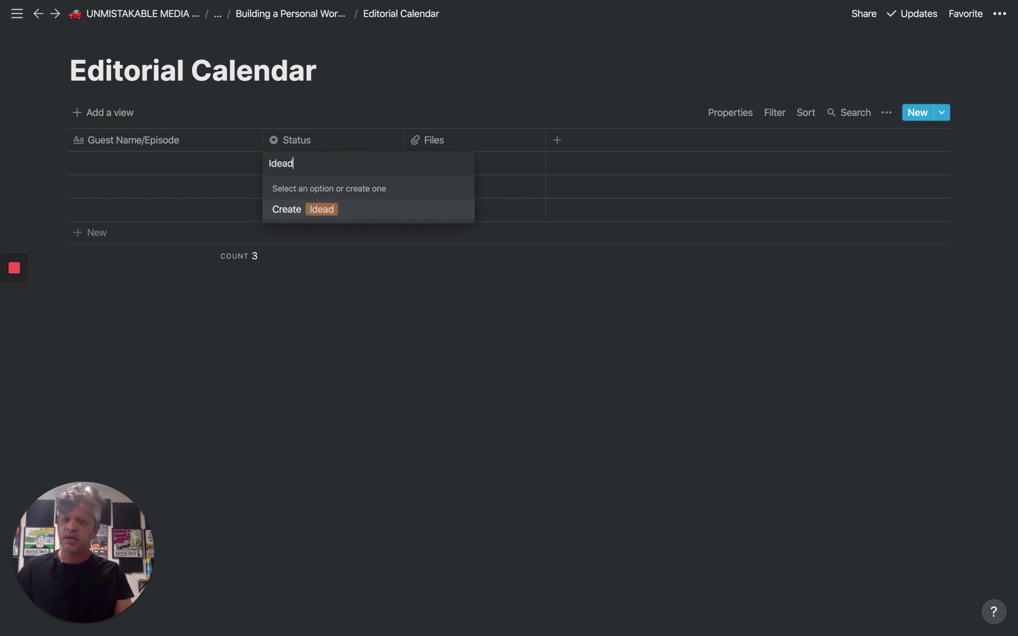
{"action": "key", "text": "Return"}
{"action": "type", "text": "Scheduled"}
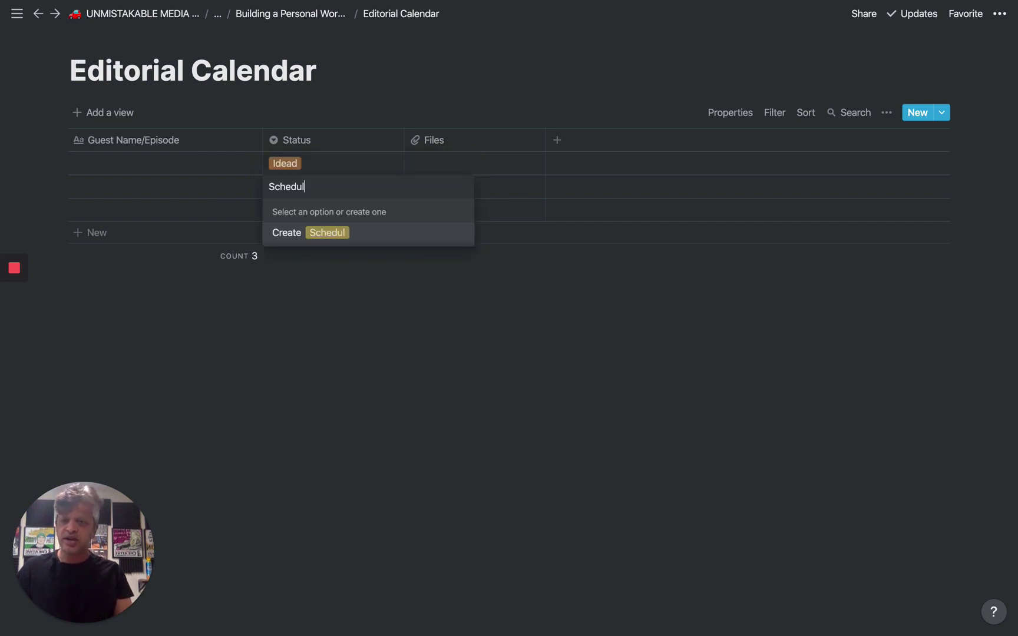
{"action": "key", "text": "Return"}
{"action": "type", "text": "Booked"}
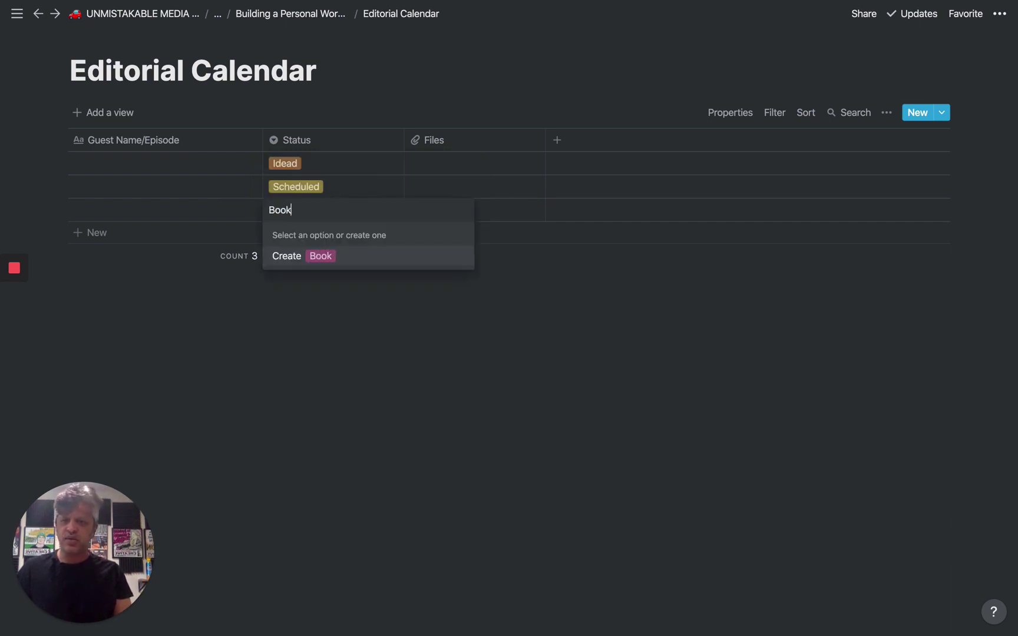
{"action": "key", "text": "Return"}
{"action": "type", "text": "REco"}
{"action": "key", "text": "BackSpace"}
{"action": "key", "text": "BackSpace"}
{"action": "key", "text": "BackSpace"}
{"action": "type", "text": "ecorded"}
{"action": "key", "text": "Return"}
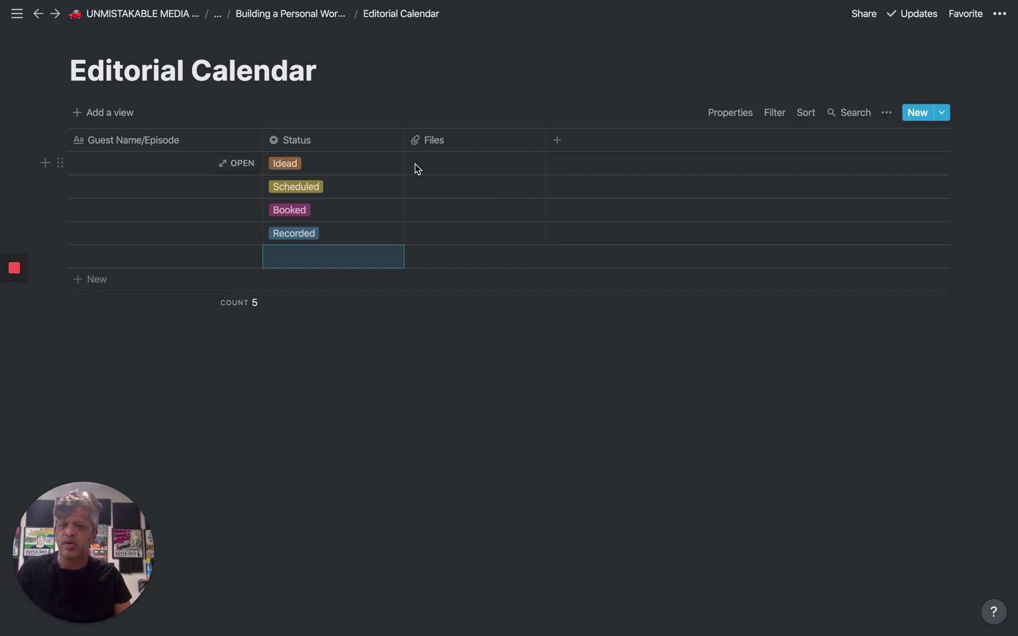
Step: Change the Files column's property type to Date
{"action": "left_click", "coordinate": [478, 146]}
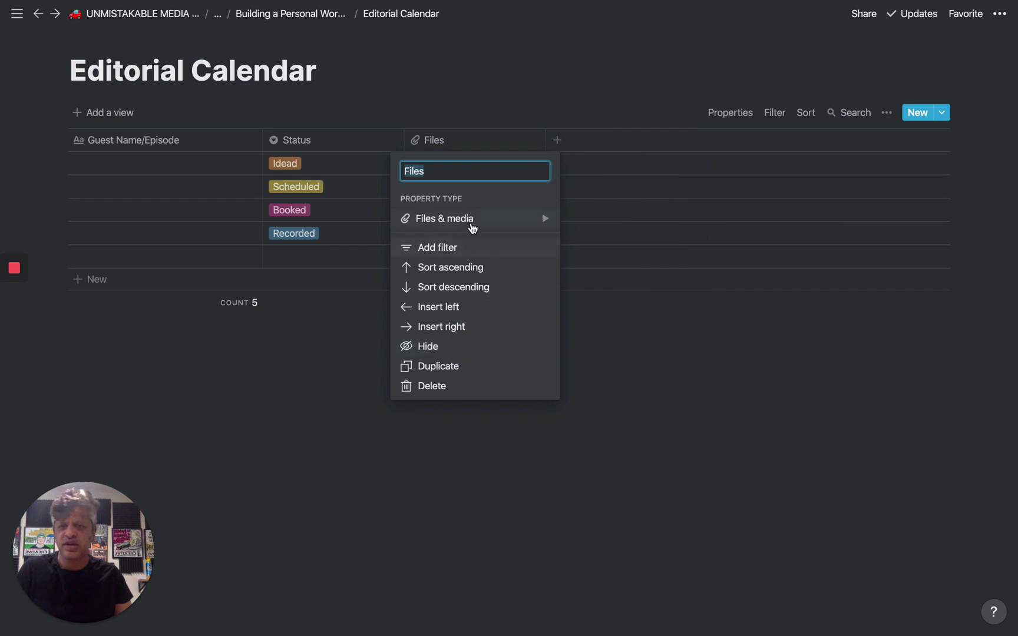
{"action": "mouse_move", "coordinate": [471, 226]}
{"action": "left_click", "coordinate": [598, 170]}
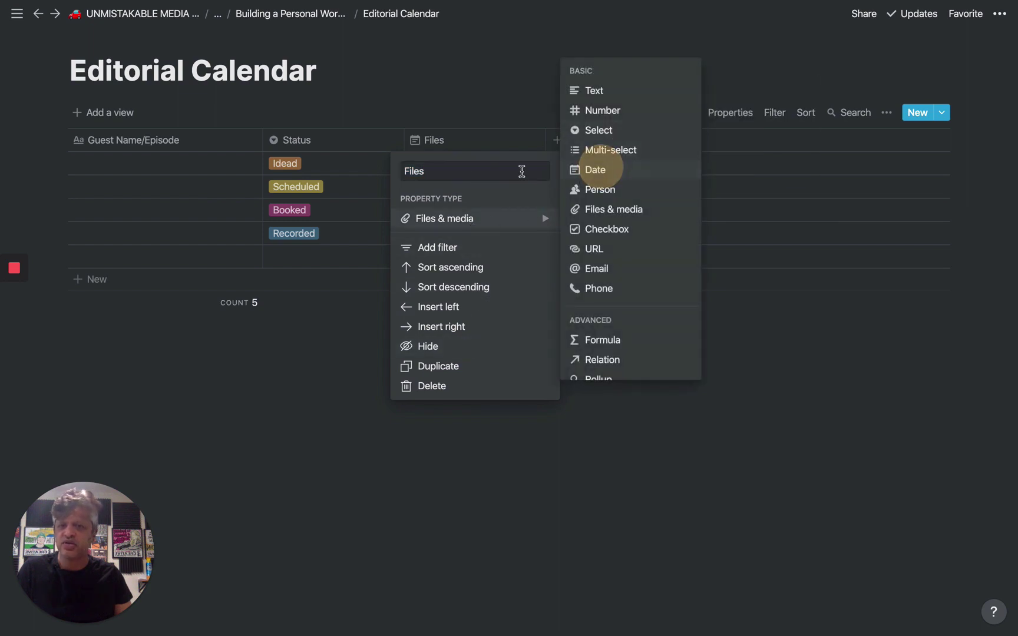
Step: Rename the Files column to Recording Date
{"action": "left_click", "coordinate": [486, 149]}
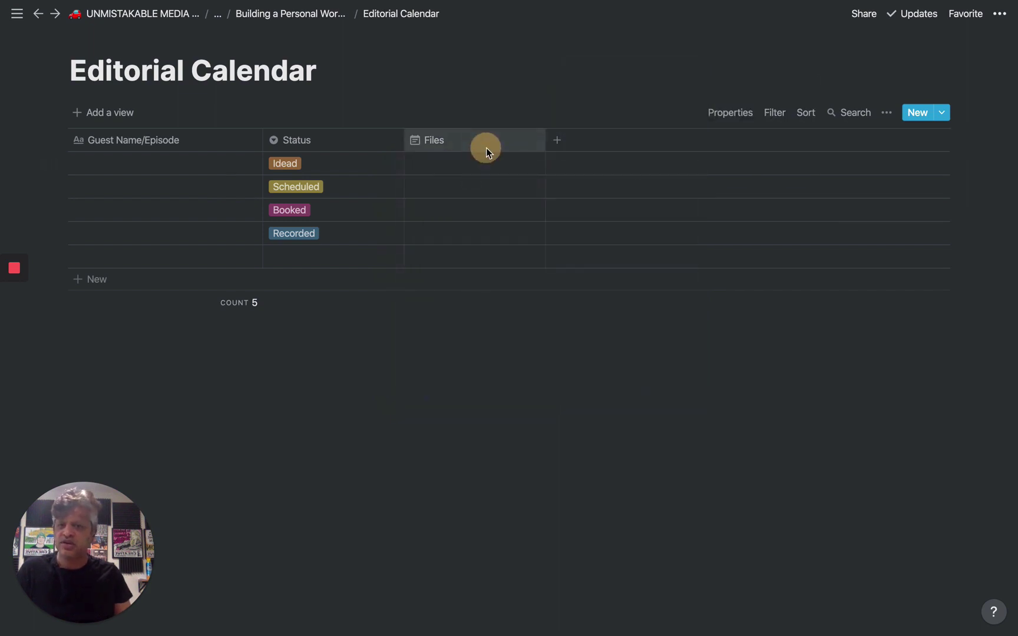
{"action": "key", "text": "BackSpace"}
{"action": "type", "text": "Inte"}
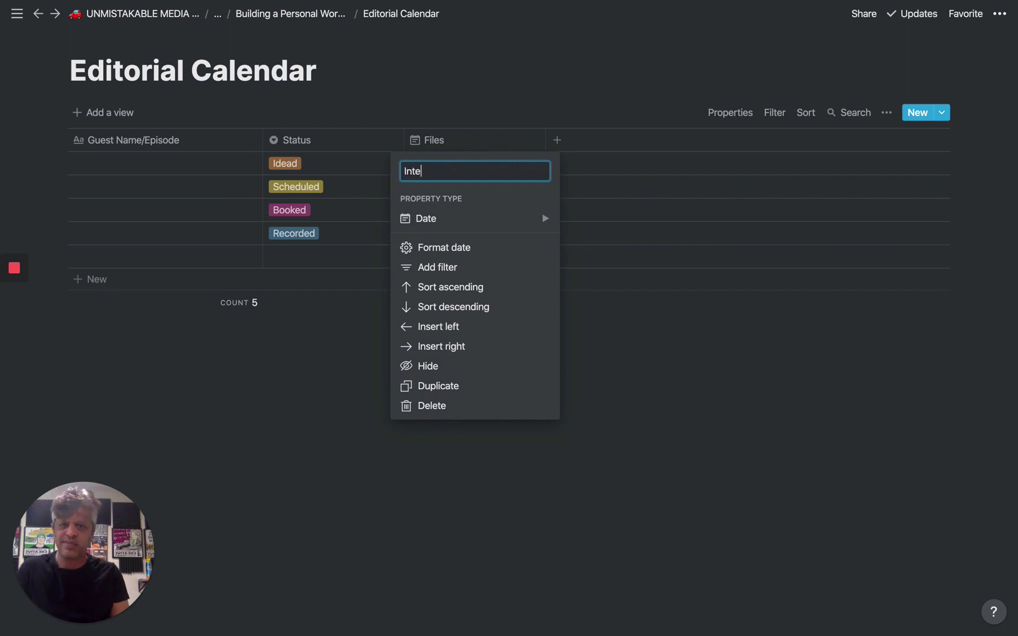
{"action": "type", "text": "rview"}
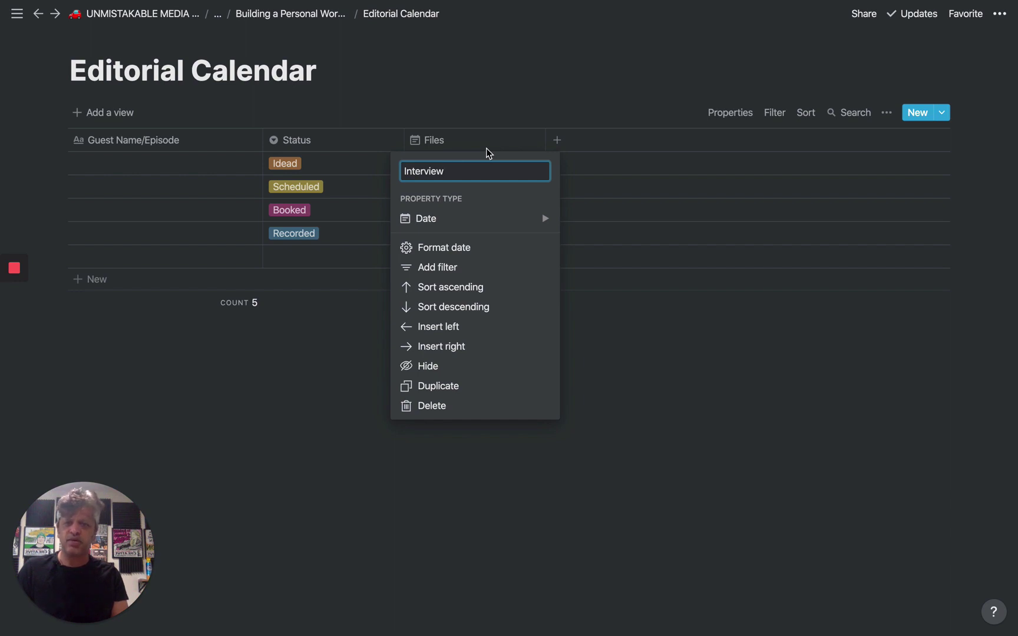
{"action": "key", "text": "BackSpace"}
{"action": "key", "text": "BackSpace"}
{"action": "key", "text": "BackSpace"}
{"action": "key", "text": "BackSpace"}
{"action": "key", "text": "BackSpace"}
{"action": "key", "text": "BackSpace"}
{"action": "key", "text": "BackSpace"}
{"action": "type", "text": "REcording Date"}
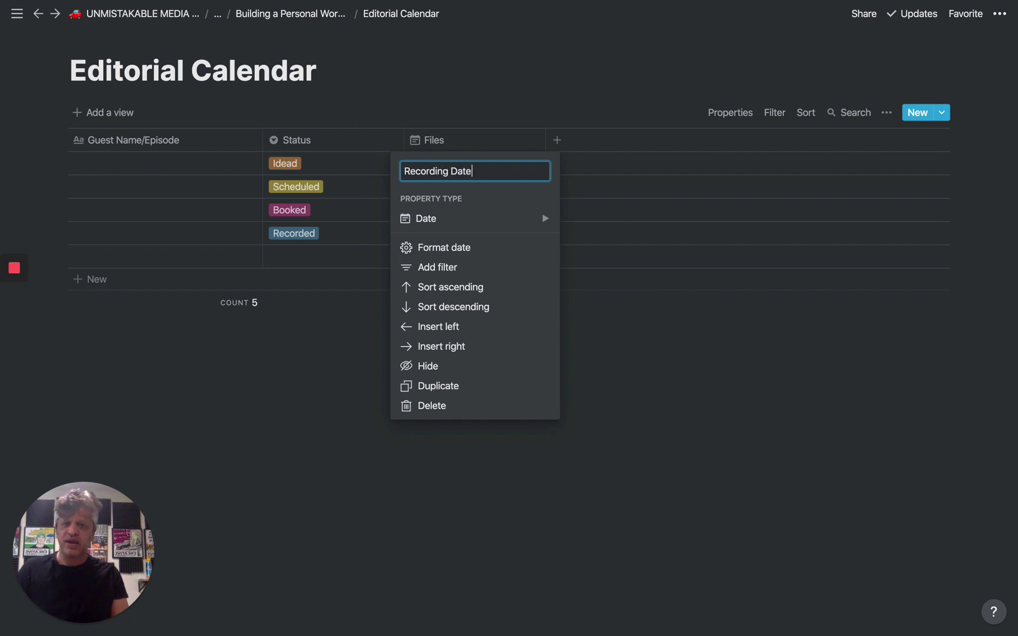
{"action": "key", "text": "Return"}
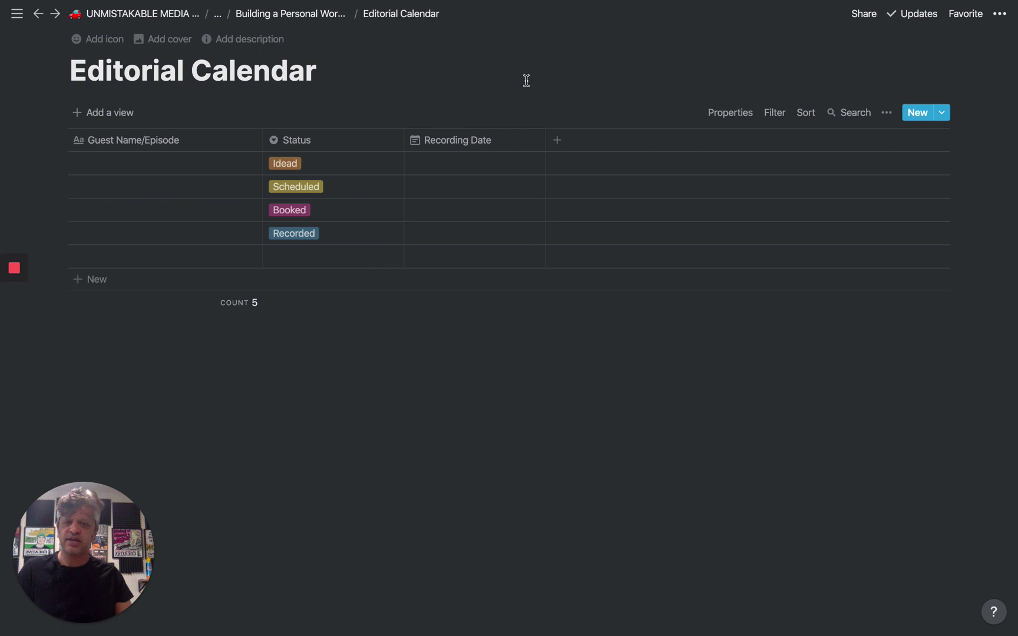
Step: Enter Seth Godin, Oprah Winfrey and Howard Stern as the guest names in the first three rows
{"action": "left_click", "coordinate": [156, 172]}
{"action": "type", "text": "SEthg Go"}
{"action": "key", "text": "BackSpace"}
{"action": "key", "text": "BackSpace"}
{"action": "key", "text": "BackSpace"}
{"action": "key", "text": "BackSpace"}
{"action": "type", "text": "Godin"}
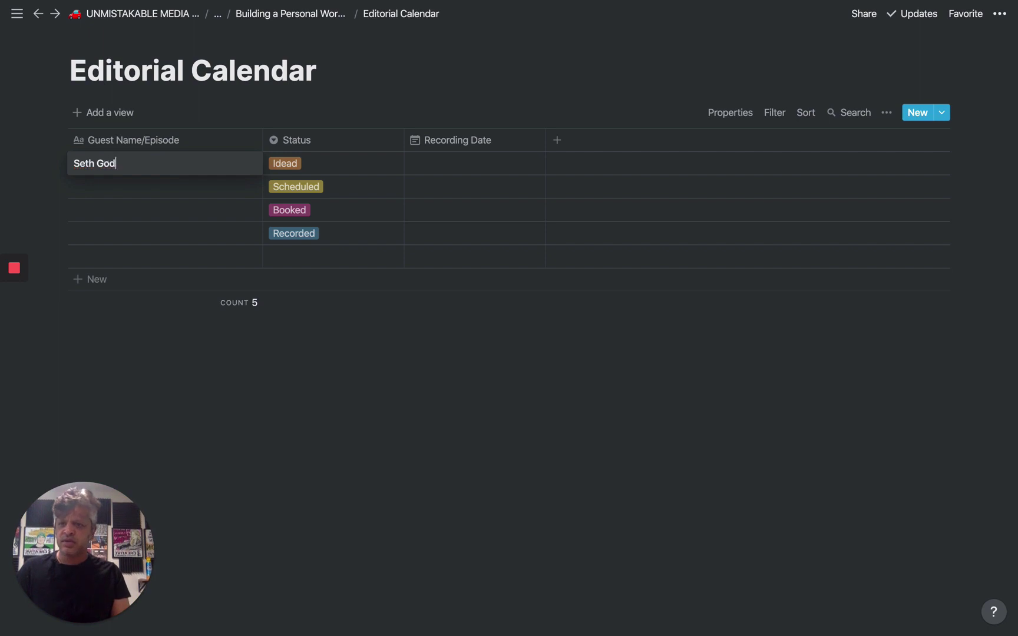
{"action": "key", "text": "Return"}
{"action": "type", "text": "PrOPr"}
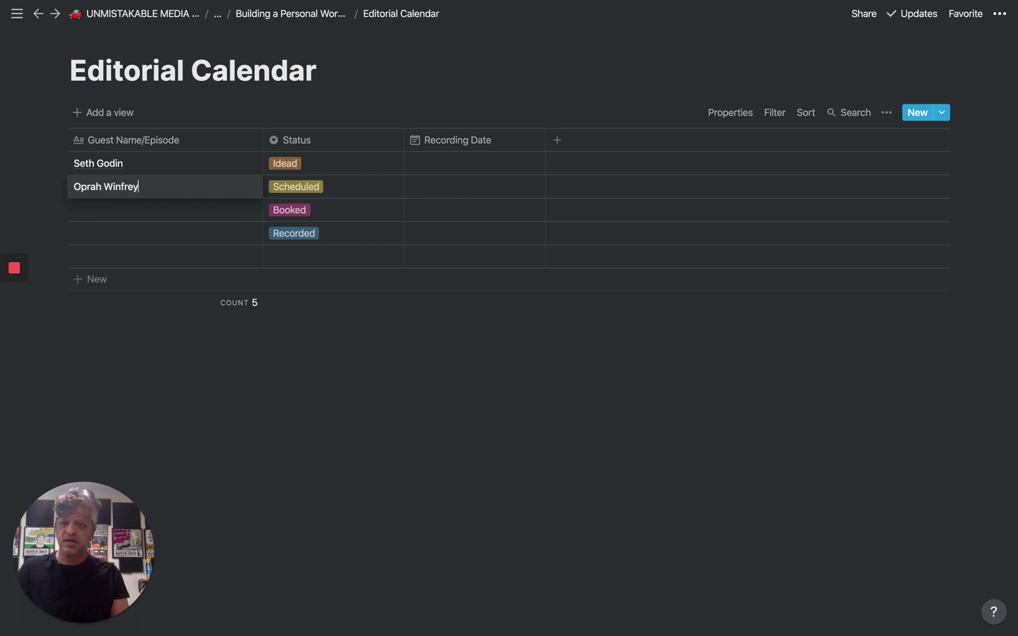
{"action": "key", "text": "Return"}
{"action": "type", "text": "Howard Stern"}
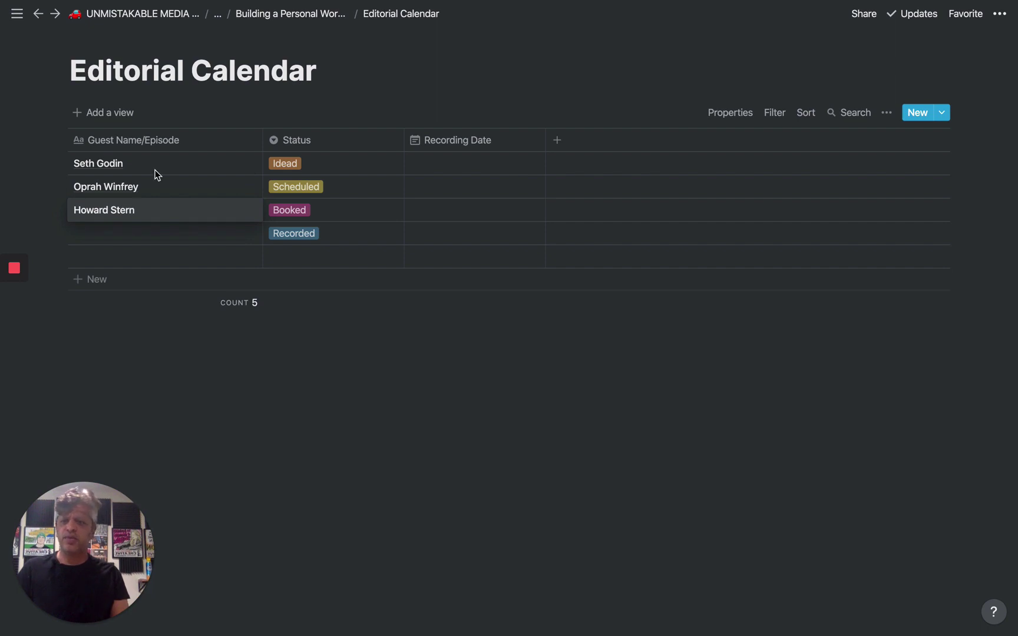
{"action": "key", "text": "Return"}
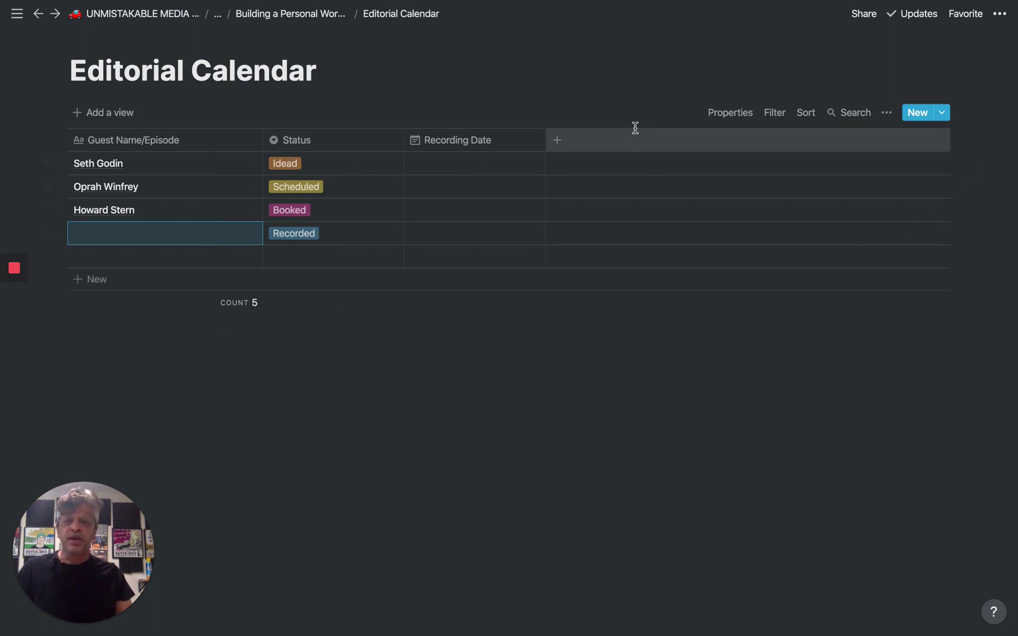
Step: Filter the table to entries whose Status is Scheduled, and remove the filter again
{"action": "left_click", "coordinate": [765, 114]}
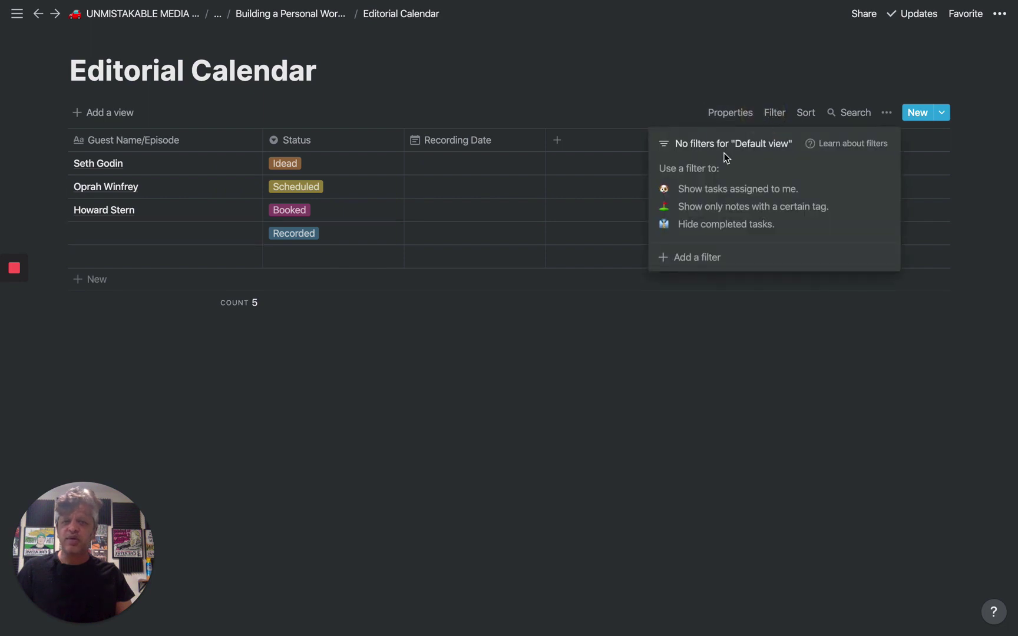
{"action": "left_click", "coordinate": [711, 263]}
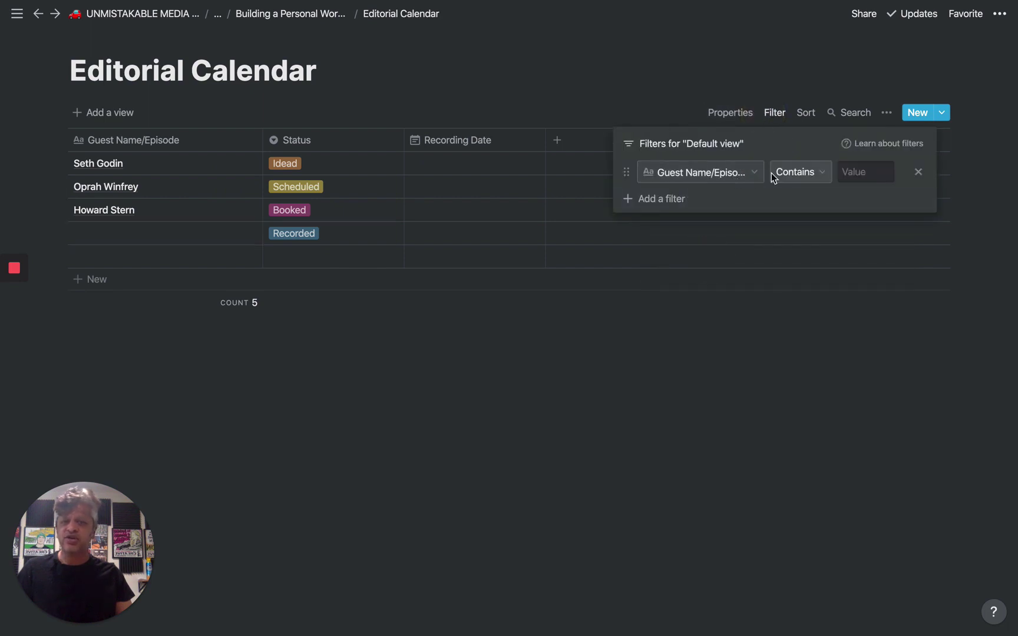
{"action": "left_click", "coordinate": [705, 179]}
{"action": "left_click", "coordinate": [677, 272]}
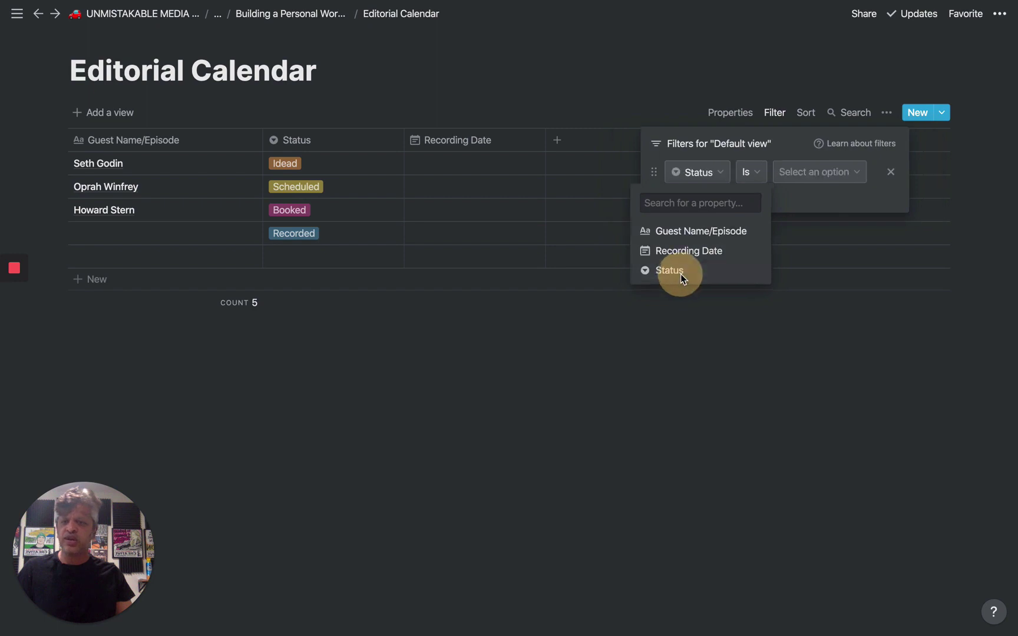
{"action": "left_click", "coordinate": [750, 175]}
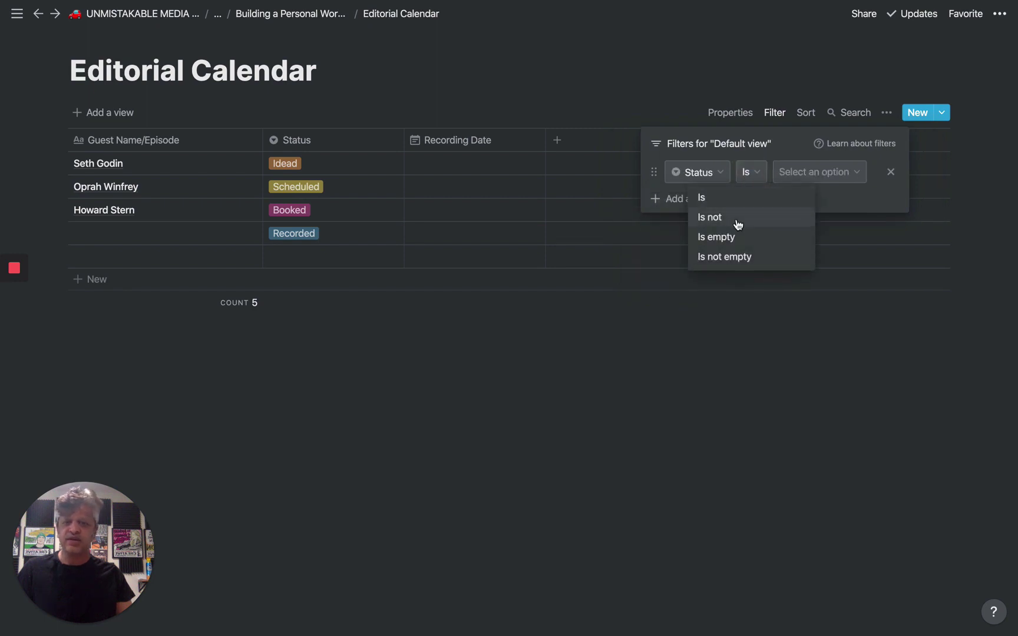
{"action": "left_click", "coordinate": [743, 200]}
{"action": "left_click", "coordinate": [815, 171]}
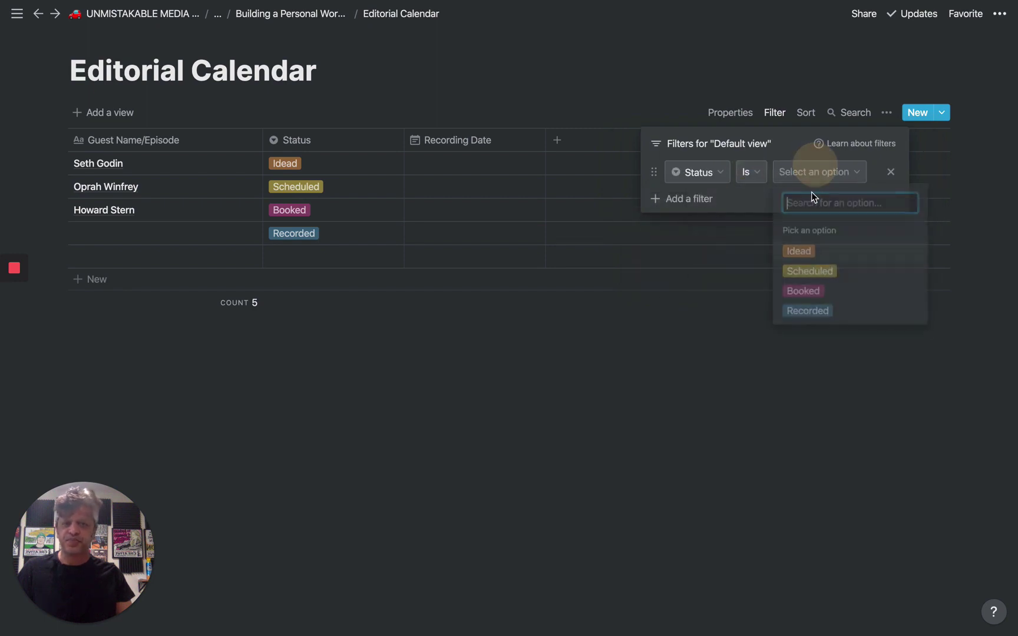
{"action": "left_click", "coordinate": [802, 271]}
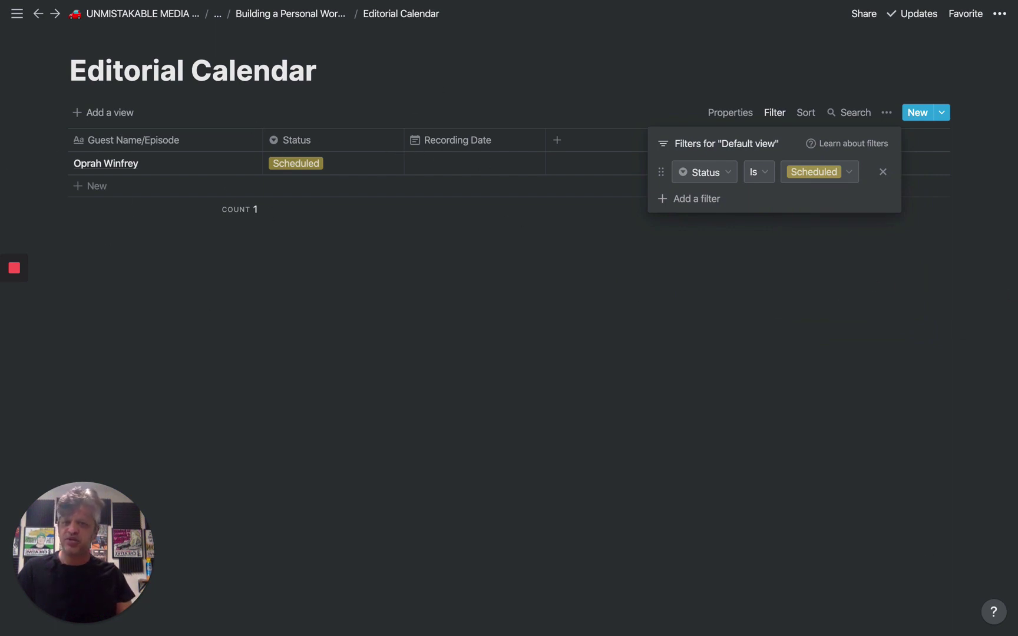
{"action": "left_click", "coordinate": [883, 172]}
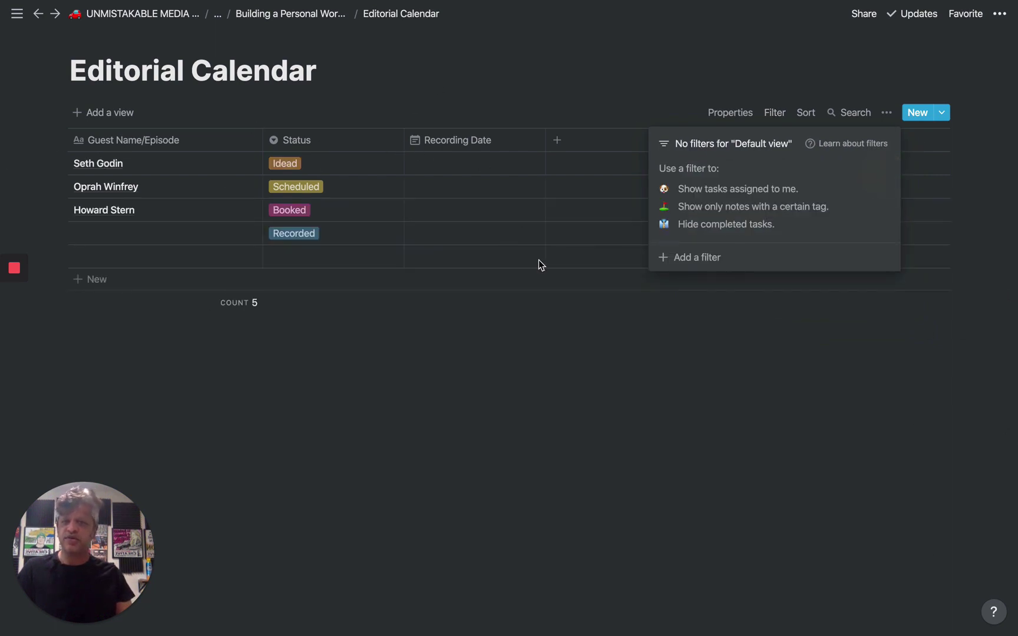
{"action": "left_click", "coordinate": [705, 437]}
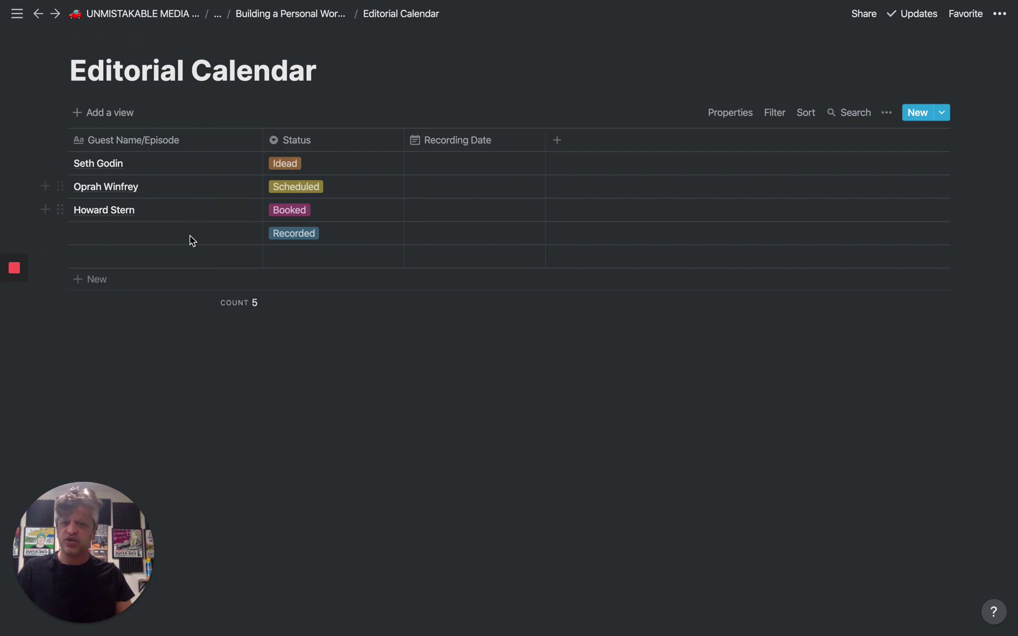
Step: Add an unnamed Calendar view to the Editorial Calendar database and look over its month grid
{"action": "left_click", "coordinate": [131, 120]}
{"action": "left_click", "coordinate": [126, 114]}
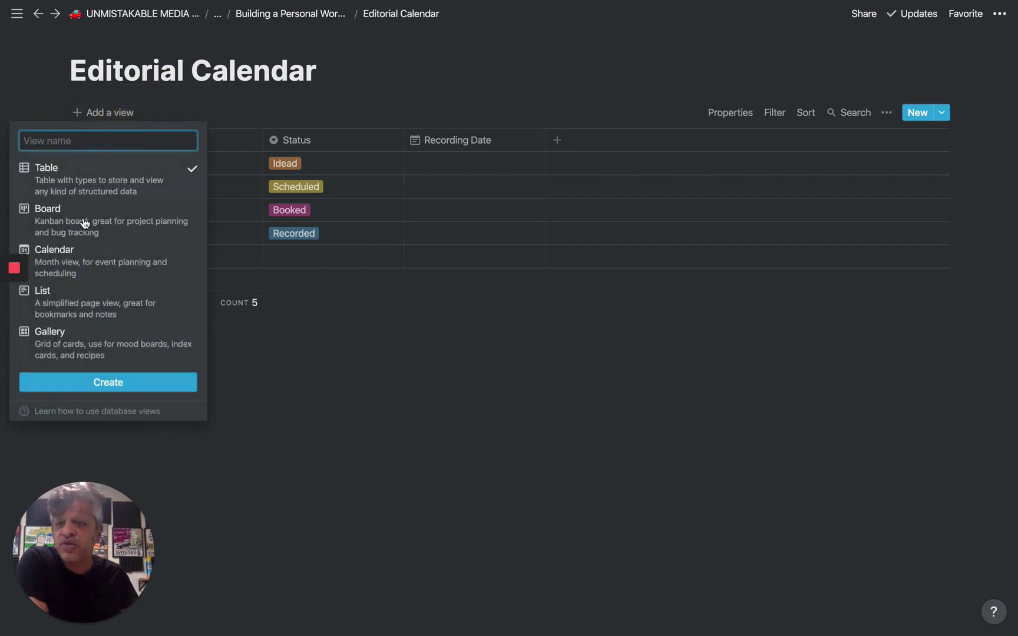
{"action": "left_click", "coordinate": [88, 261]}
{"action": "left_click", "coordinate": [144, 384]}
{"action": "scroll", "coordinate": [532, 318], "scroll_direction": "down", "scroll_amount": 10}
{"action": "scroll", "coordinate": [461, 354], "scroll_direction": "up", "scroll_amount": 10}
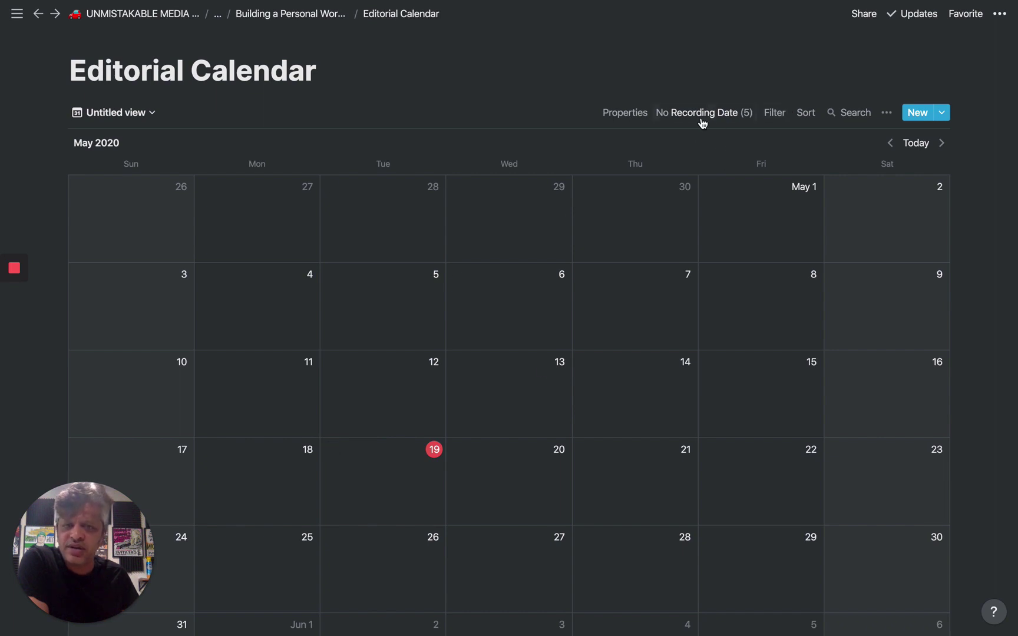
{"action": "scroll", "coordinate": [683, 180], "scroll_direction": "down", "scroll_amount": 3}
{"action": "scroll", "coordinate": [693, 188], "scroll_direction": "up", "scroll_amount": 3}
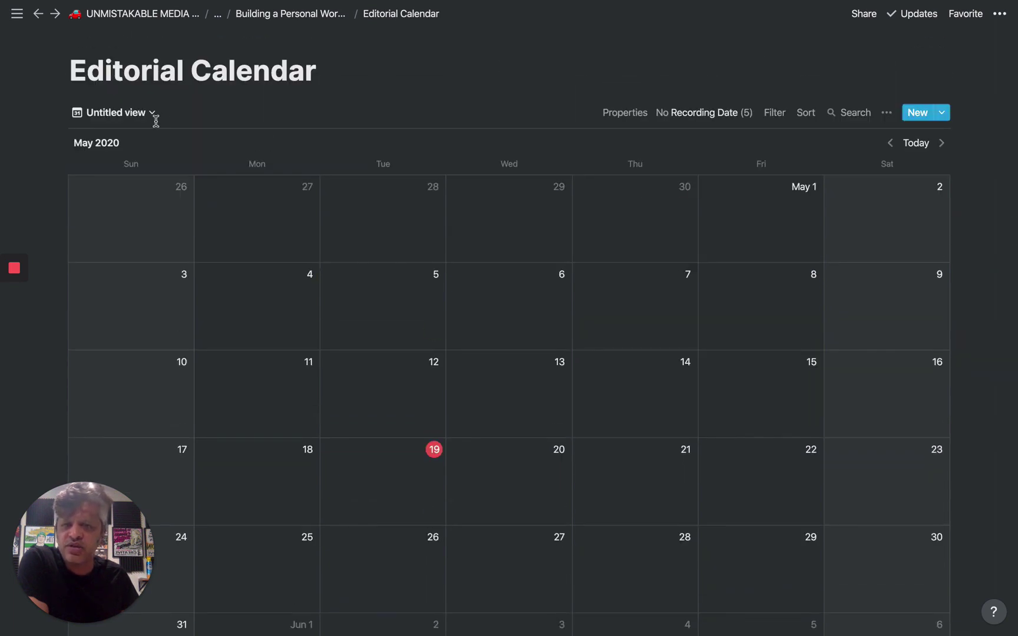
Step: Switch the Editorial Calendar database back to its Default view table
{"action": "left_click", "coordinate": [125, 112]}
{"action": "left_click", "coordinate": [115, 140]}
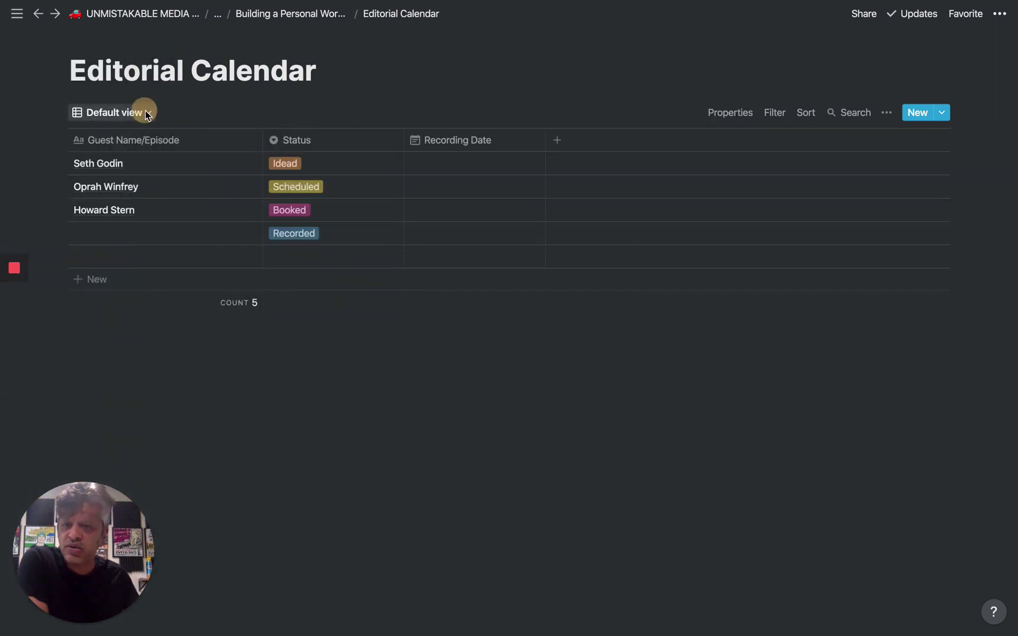
{"action": "left_click", "coordinate": [147, 114]}
{"action": "left_click", "coordinate": [430, 87]}
Step: Set the recording dates to May 19, 2020 for Seth Godin, May 22, 2020 for Oprah Winfrey and May 27, 2020 for Howard Stern
{"action": "left_click", "coordinate": [461, 164]}
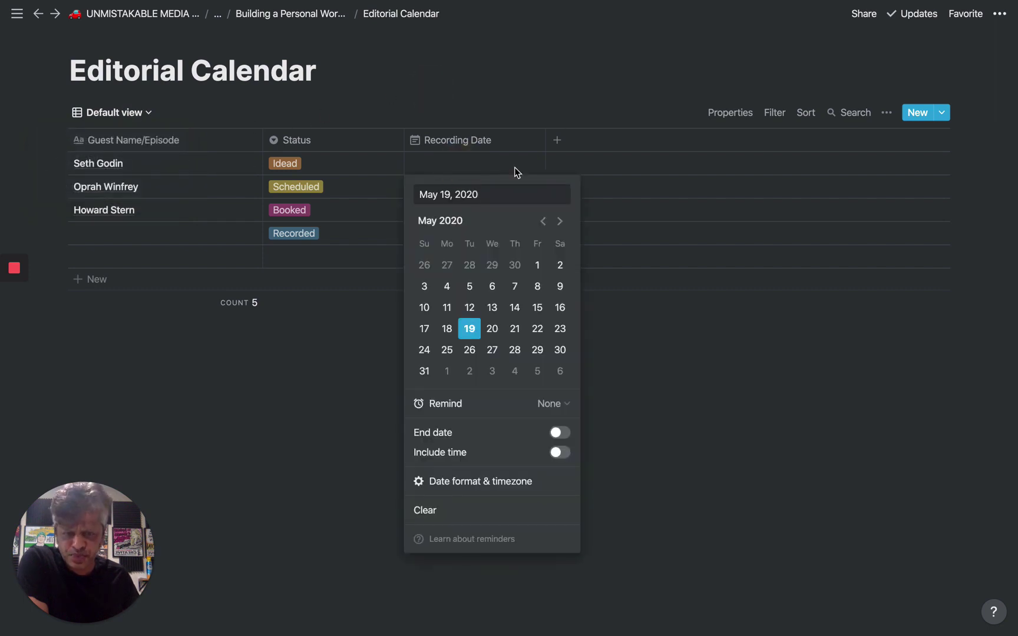
{"action": "left_click", "coordinate": [470, 329]}
{"action": "left_click", "coordinate": [748, 286]}
{"action": "left_click", "coordinate": [462, 187]}
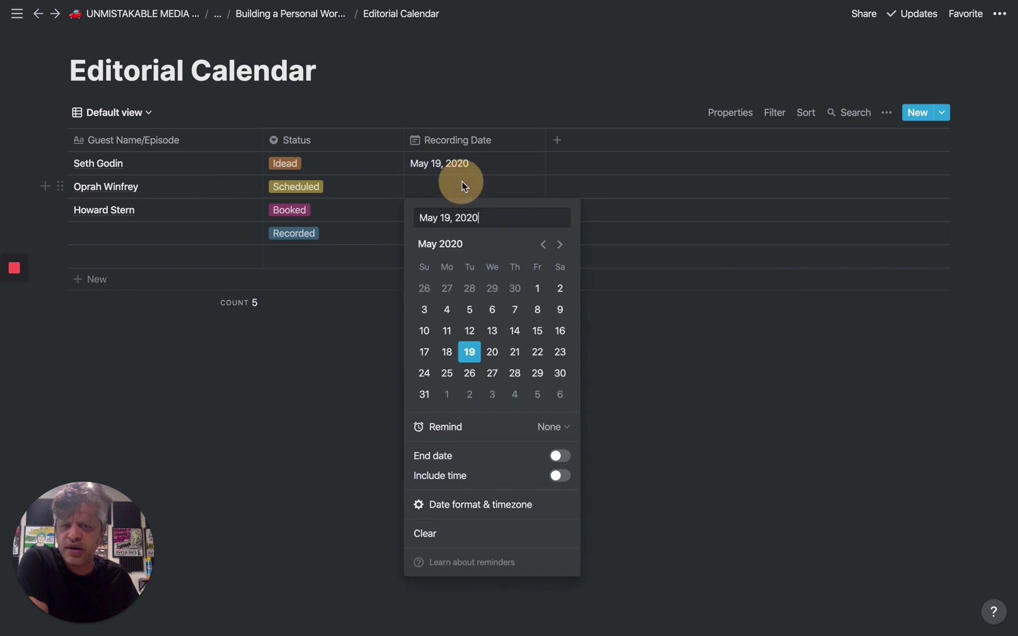
{"action": "left_click", "coordinate": [538, 352]}
{"action": "left_click", "coordinate": [802, 281]}
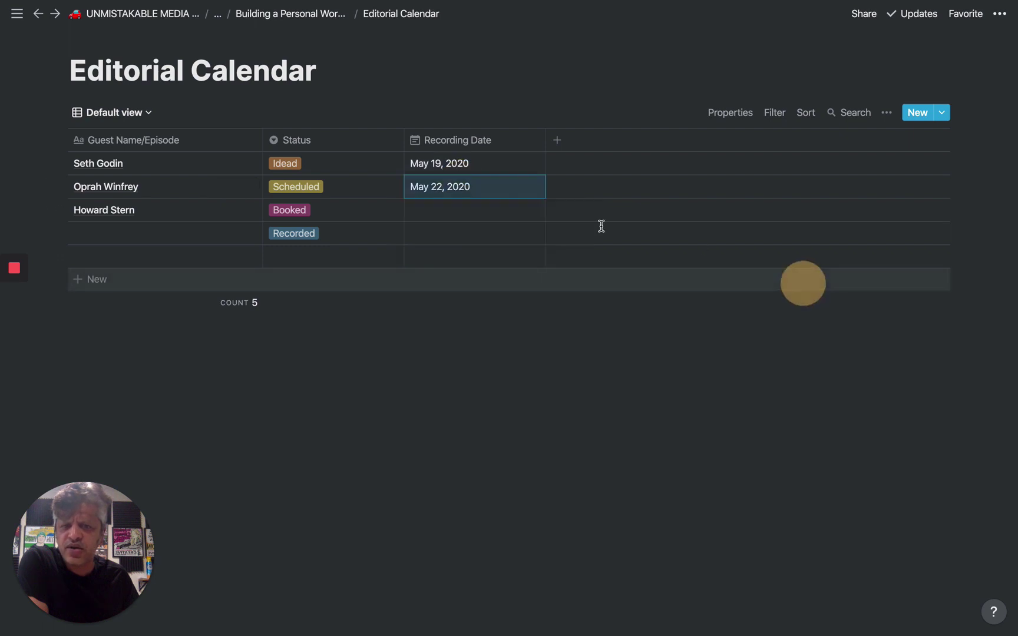
{"action": "left_click", "coordinate": [431, 206]}
{"action": "left_click", "coordinate": [491, 395]}
{"action": "left_click", "coordinate": [758, 291]}
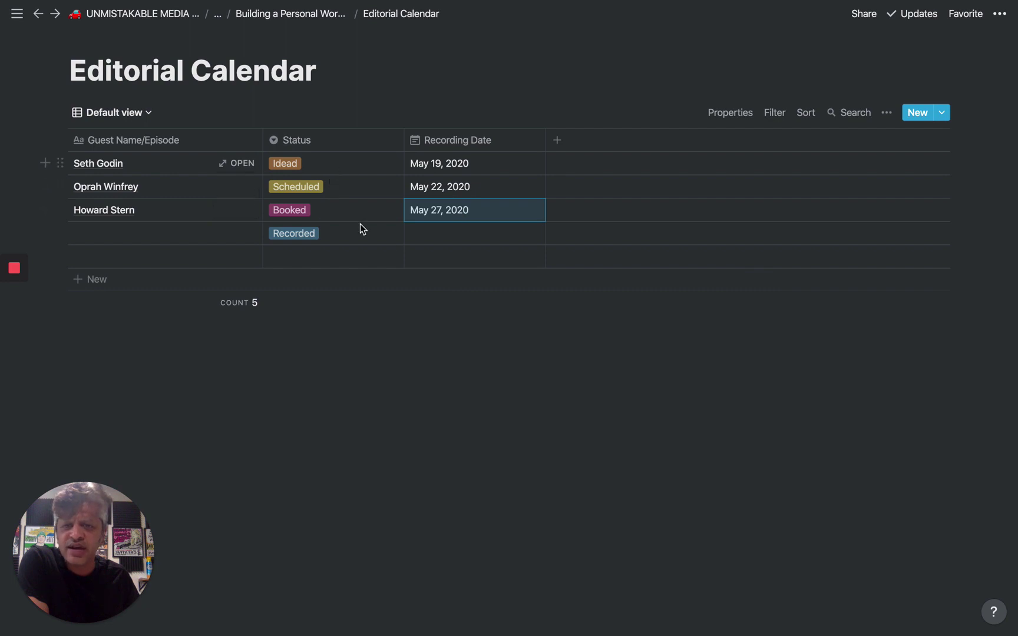
Step: Change the Status of the Seth Godin entry to Booked
{"action": "left_click", "coordinate": [331, 169]}
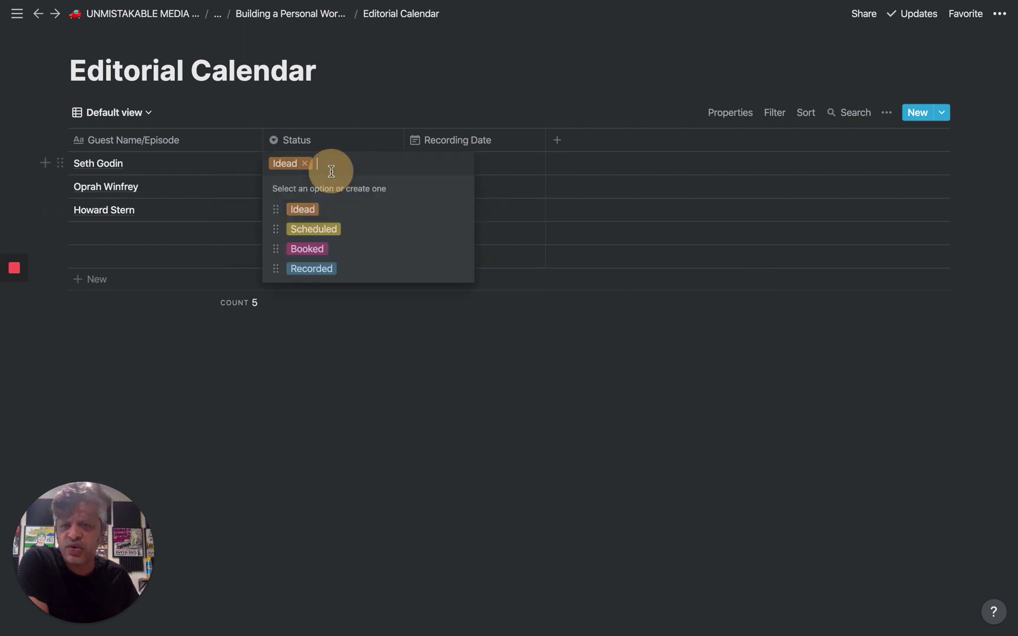
{"action": "left_click", "coordinate": [318, 249]}
{"action": "left_click", "coordinate": [398, 346]}
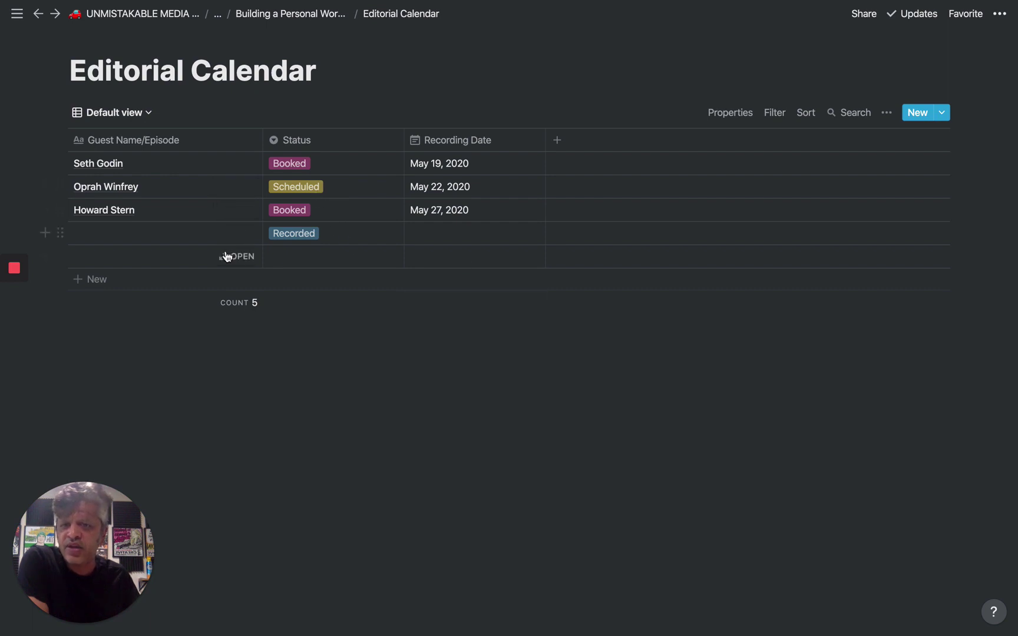
Step: Name the guest in the Recorded row George Bush and set the recording date to May 11, 2020
{"action": "left_click", "coordinate": [141, 236]}
{"action": "type", "text": "P"}
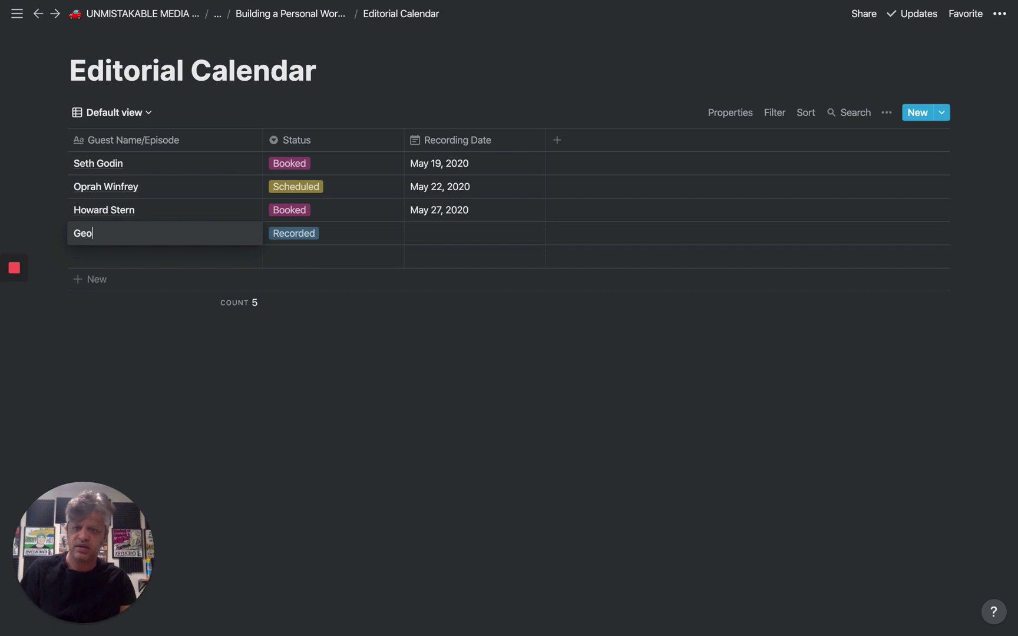
{"action": "key", "text": "Return"}
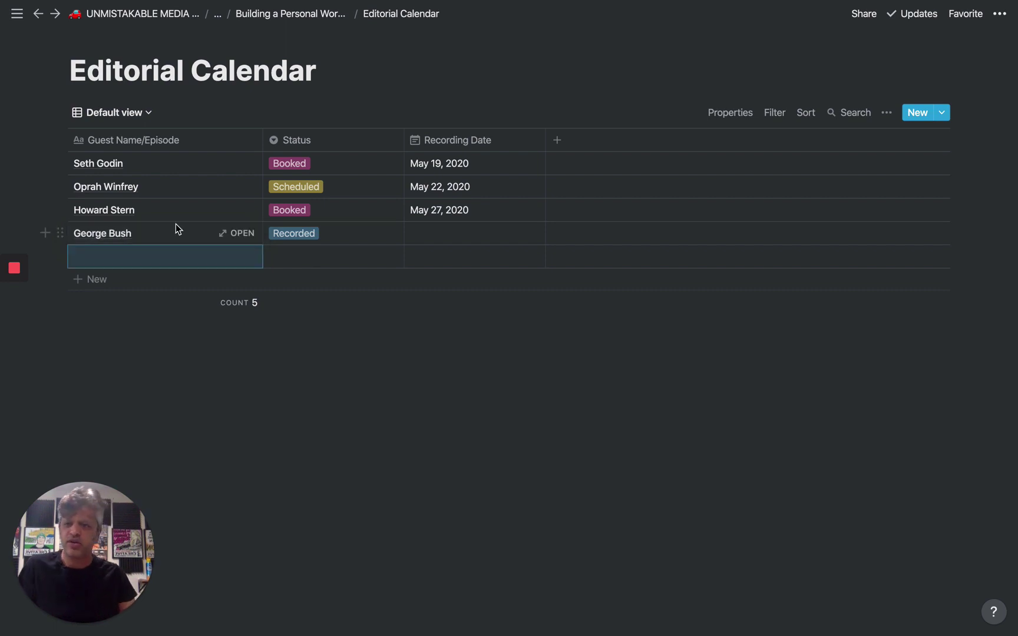
{"action": "left_click", "coordinate": [429, 233]}
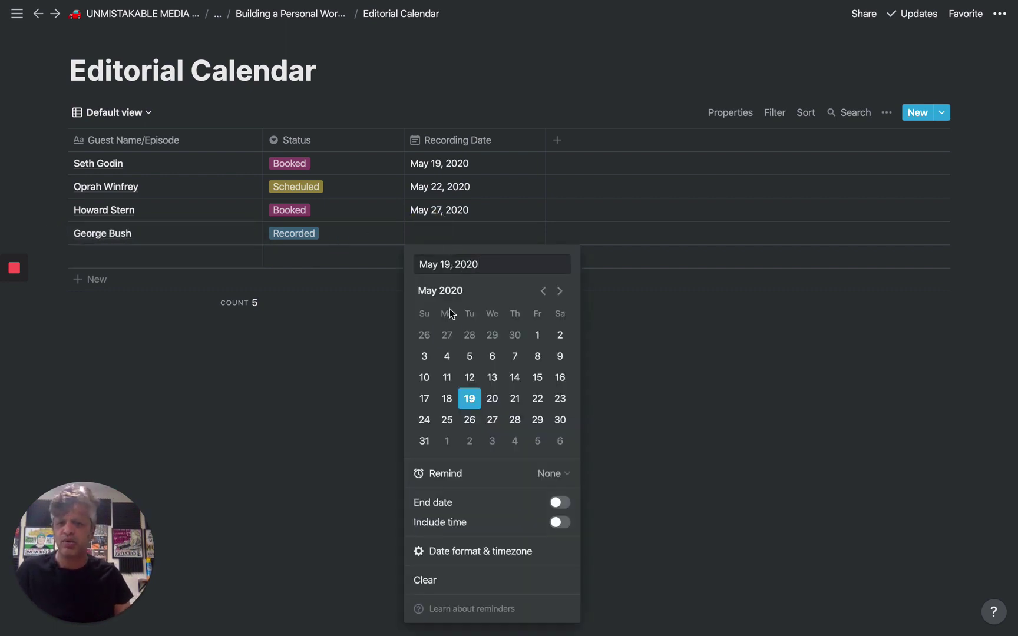
{"action": "left_click", "coordinate": [446, 378]}
{"action": "left_click", "coordinate": [725, 345]}
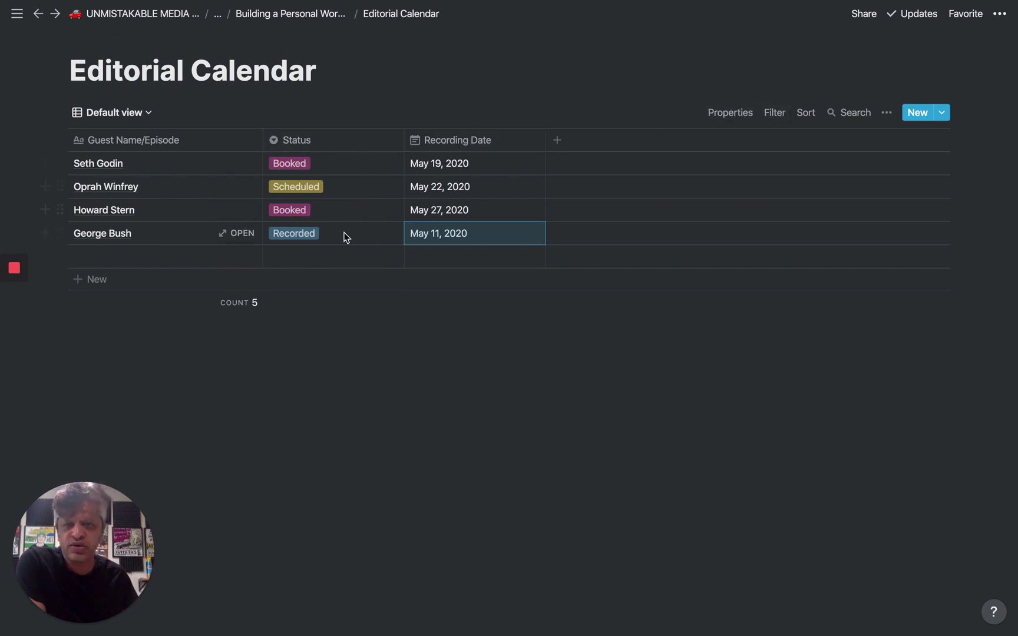
Step: Filter the Default view of the Editorial Calendar so that Status is not Recorded
{"action": "left_click", "coordinate": [784, 111]}
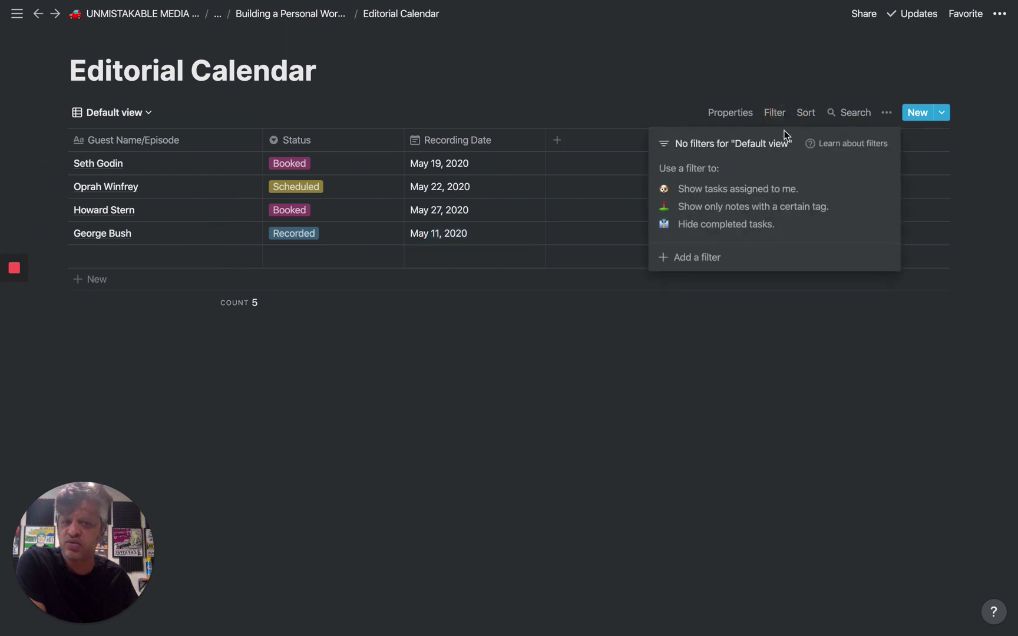
{"action": "left_click", "coordinate": [697, 272]}
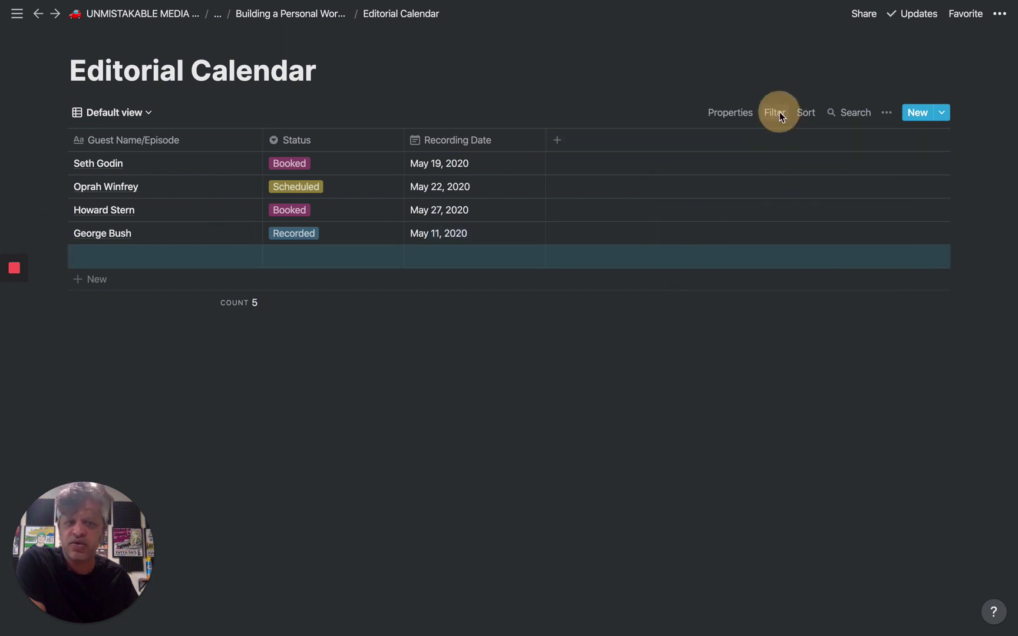
{"action": "left_click", "coordinate": [777, 112]}
{"action": "left_click", "coordinate": [706, 254]}
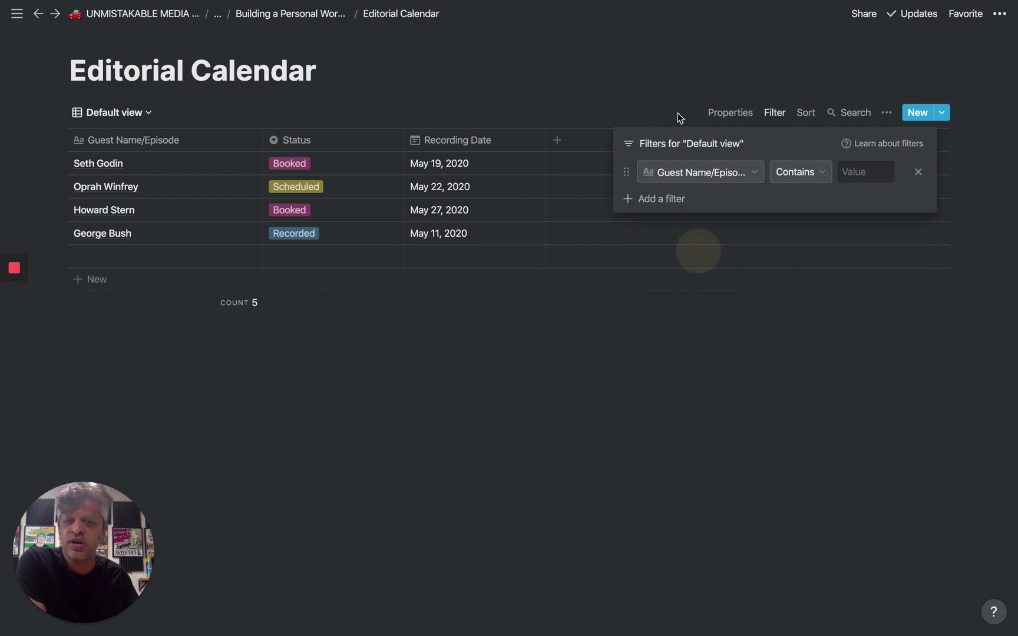
{"action": "left_click", "coordinate": [715, 177]}
{"action": "left_click", "coordinate": [680, 269]}
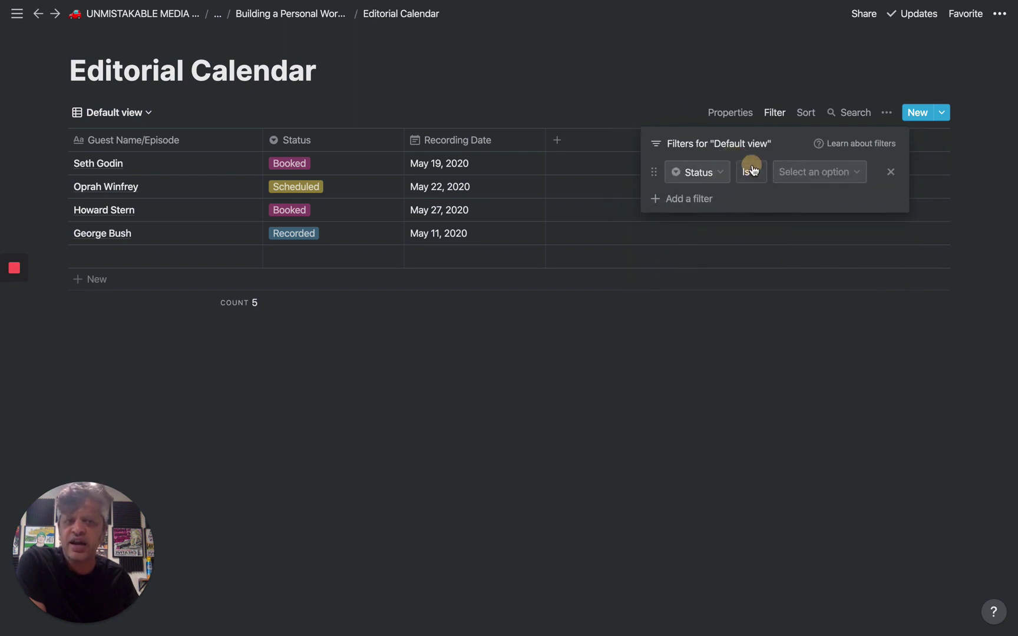
{"action": "left_click", "coordinate": [752, 171]}
{"action": "left_click", "coordinate": [750, 215]}
{"action": "left_click", "coordinate": [810, 171]}
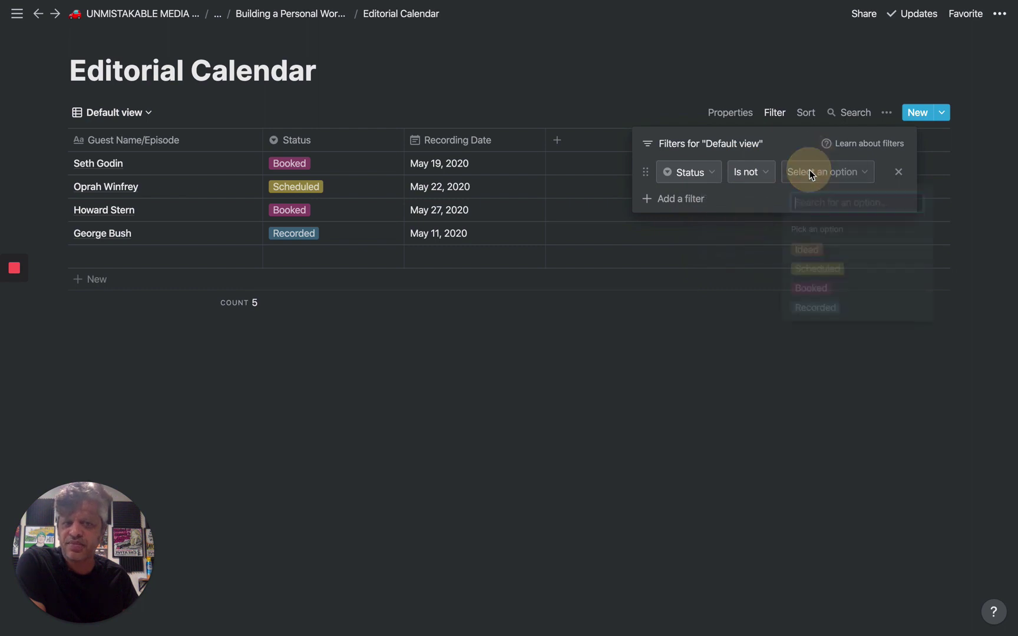
{"action": "left_click", "coordinate": [799, 308]}
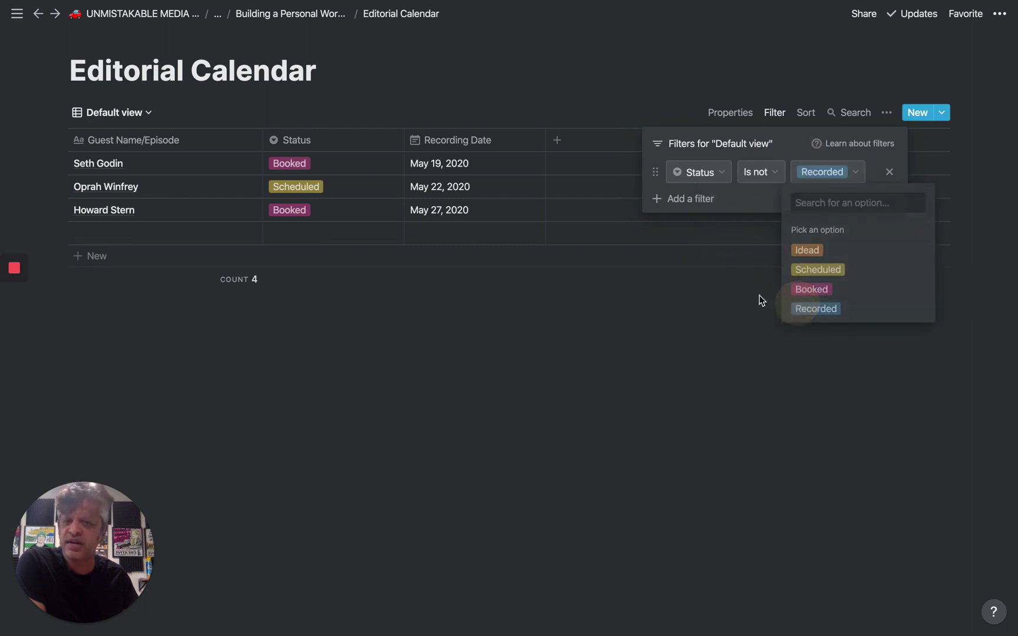
{"action": "left_click", "coordinate": [546, 301]}
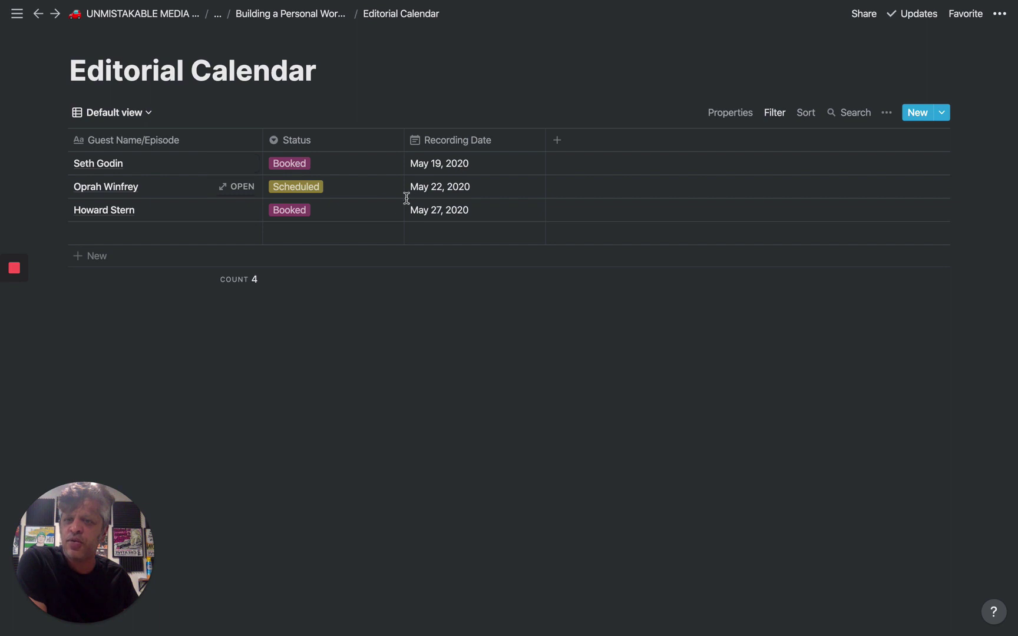
Step: Return to the Building a Personal Workflow page and add a sub-page titled Reading List below Editorial Calendar
{"action": "left_click", "coordinate": [292, 13]}
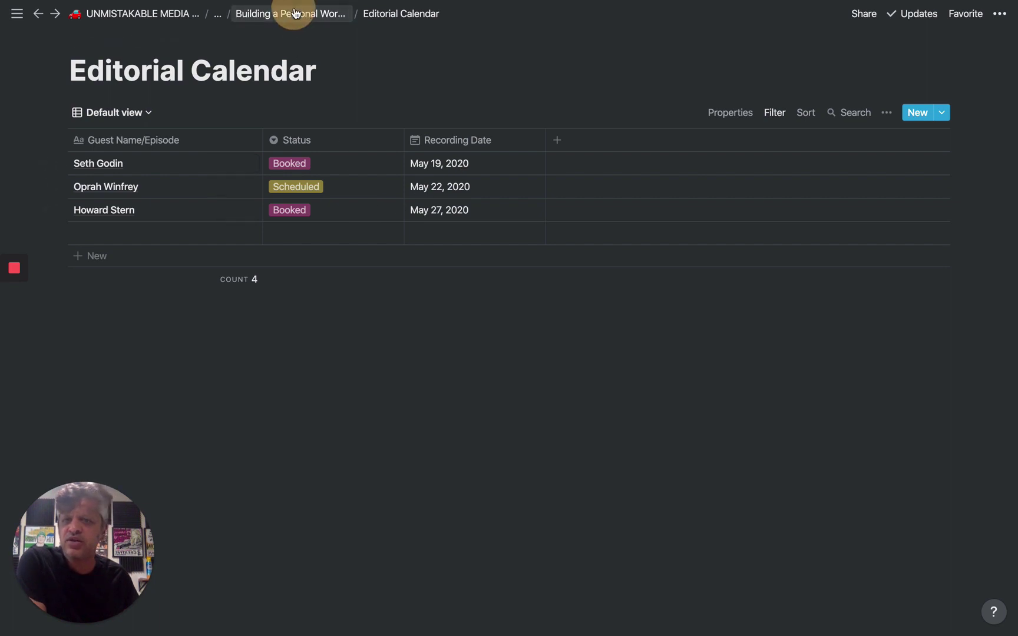
{"action": "left_click", "coordinate": [338, 234]}
{"action": "key", "text": "Return"}
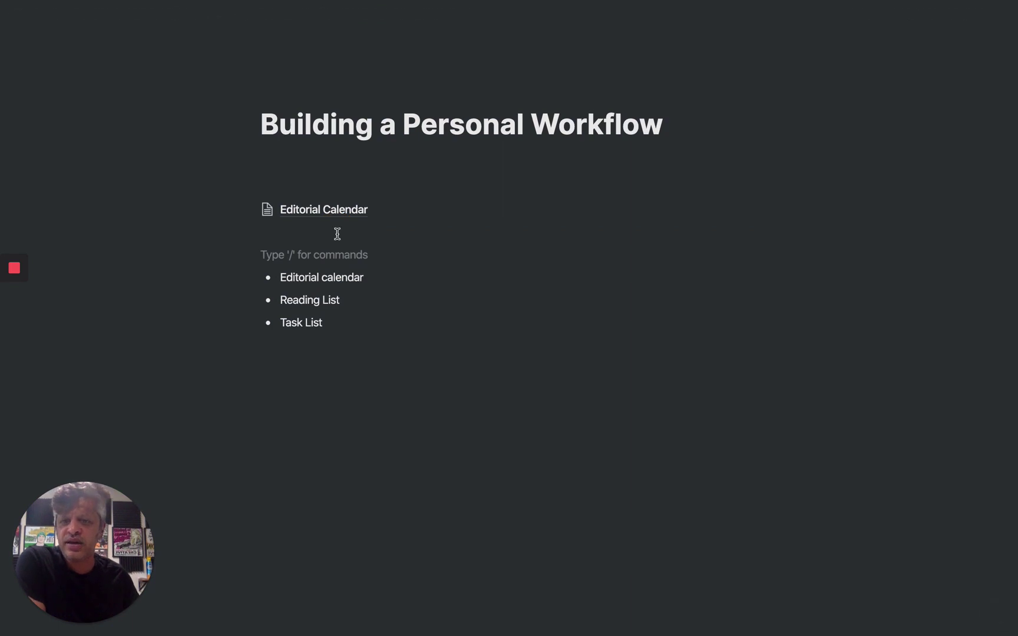
{"action": "key", "text": "Up"}
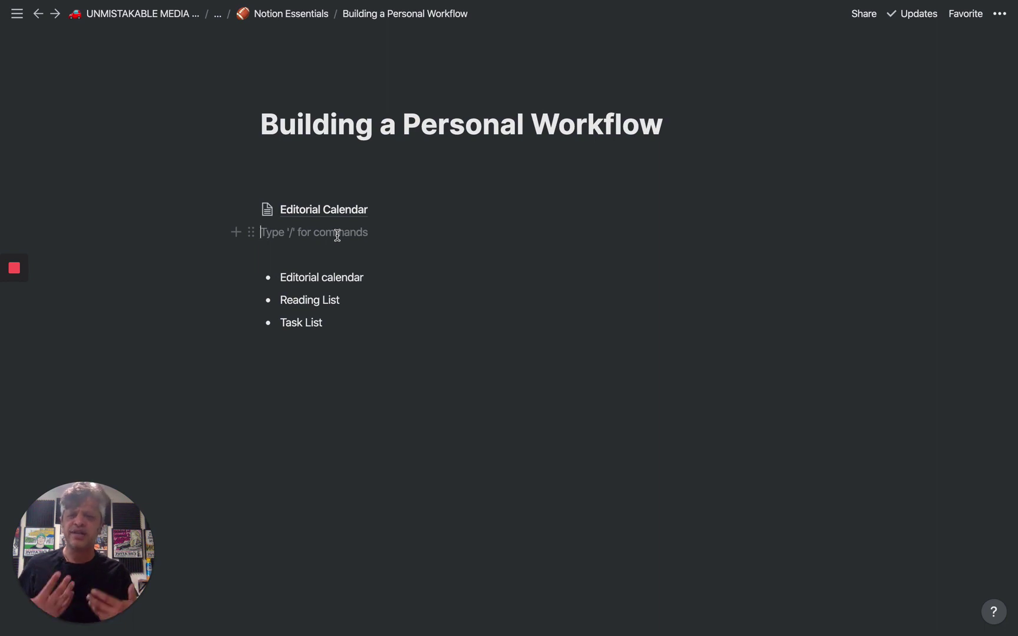
{"action": "type", "text": "/page"}
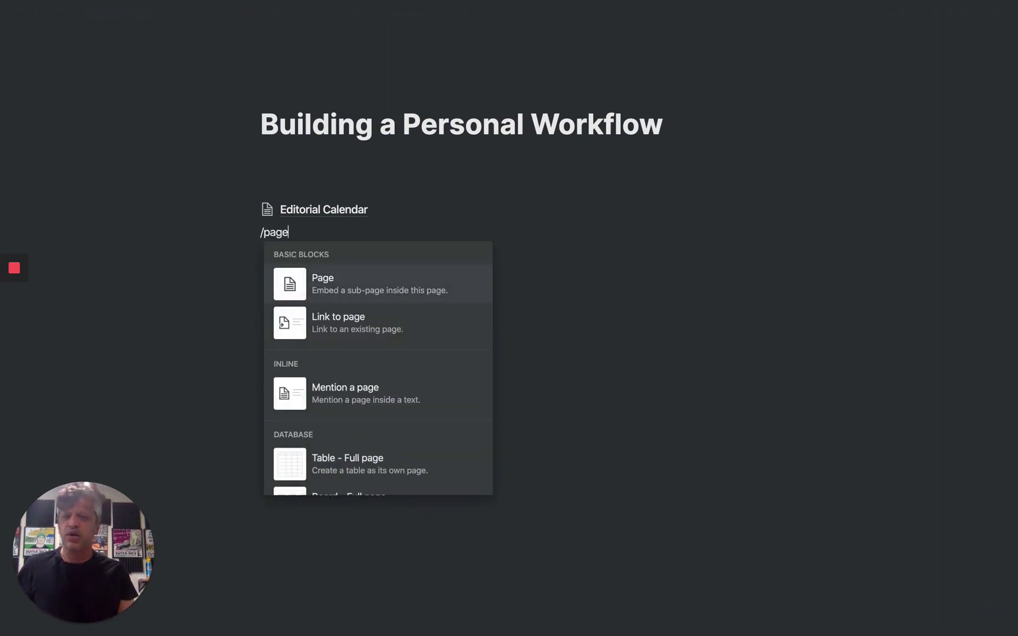
{"action": "key", "text": "Return"}
{"action": "type", "text": "Reading List"}
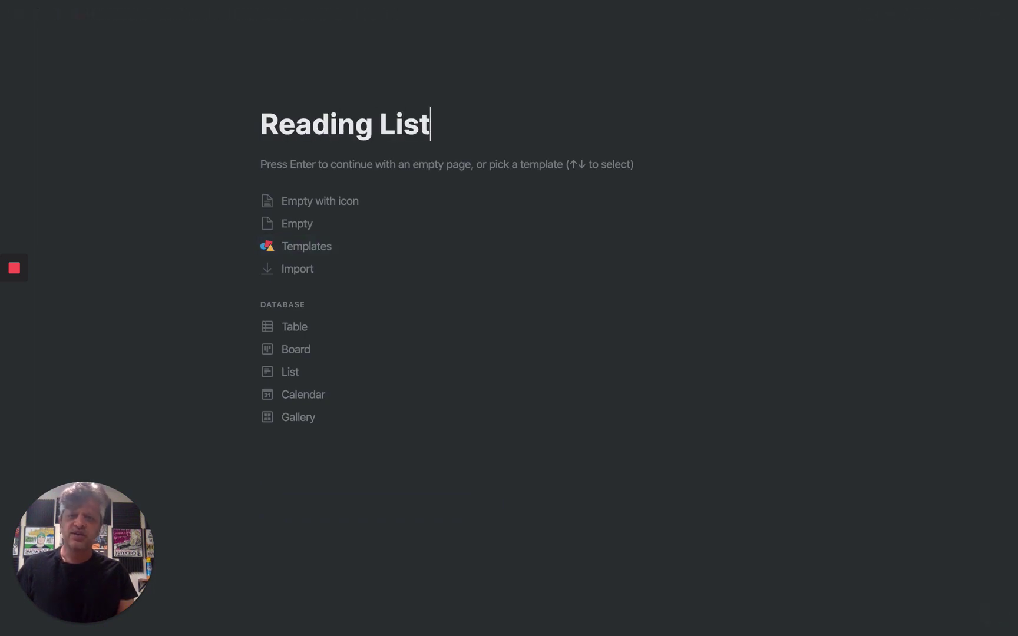
Step: Preview the Reading List template from the Personal category and apply it to the new page
{"action": "left_click", "coordinate": [304, 246]}
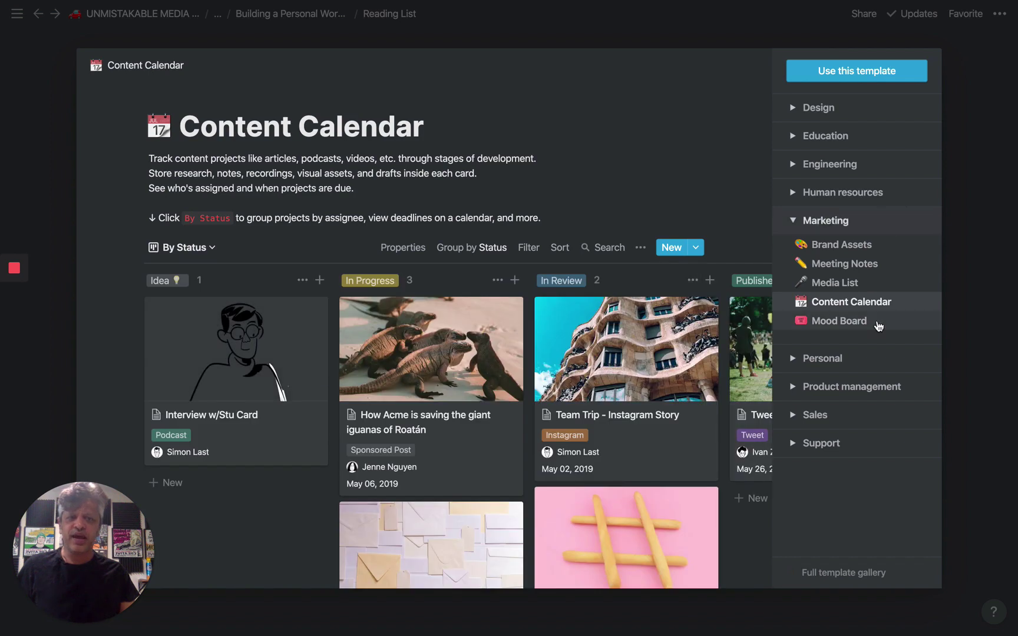
{"action": "left_click", "coordinate": [822, 357]}
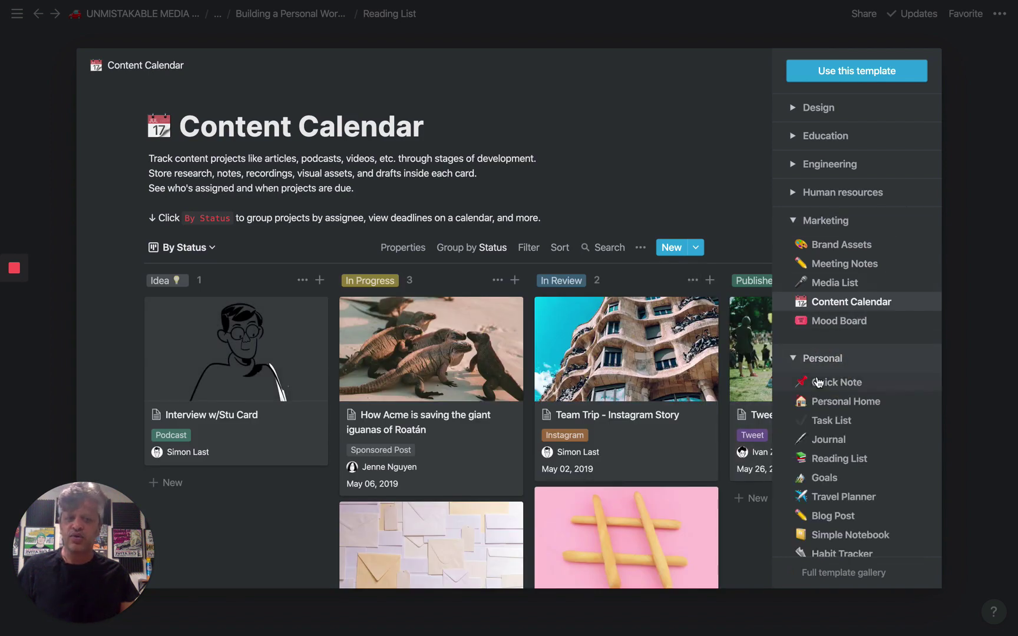
{"action": "scroll", "coordinate": [843, 412], "scroll_direction": "down", "scroll_amount": 1}
{"action": "left_click", "coordinate": [857, 447]}
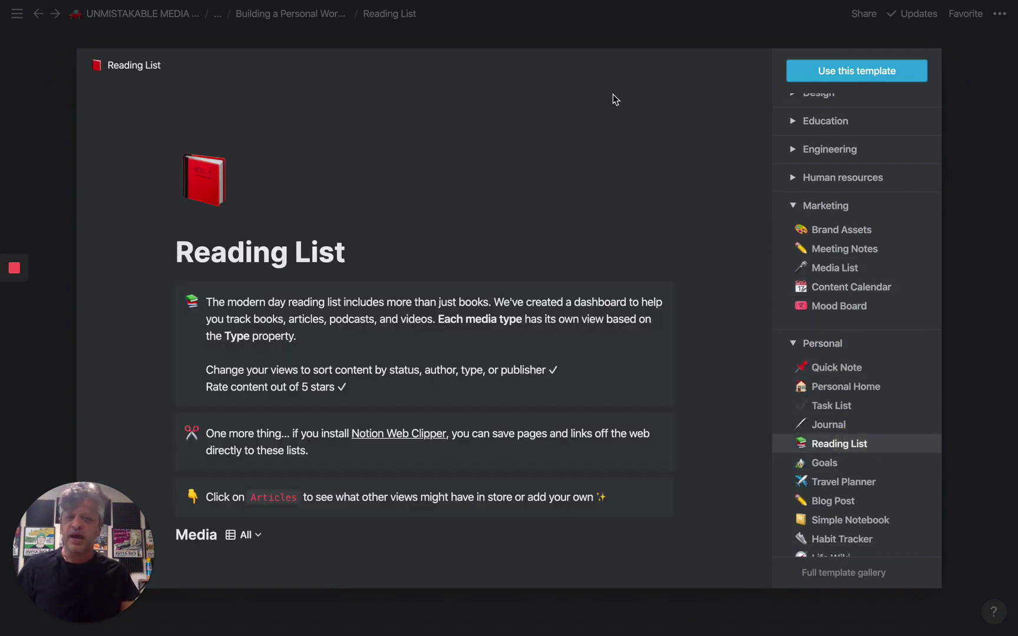
{"action": "scroll", "coordinate": [573, 130], "scroll_direction": "down", "scroll_amount": 7}
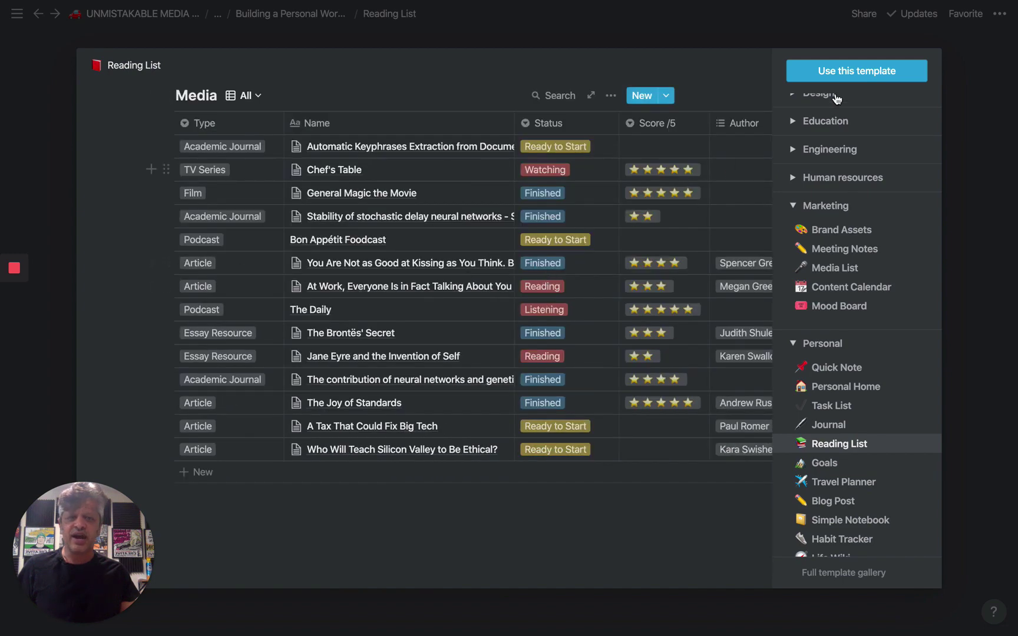
{"action": "left_click", "coordinate": [844, 75]}
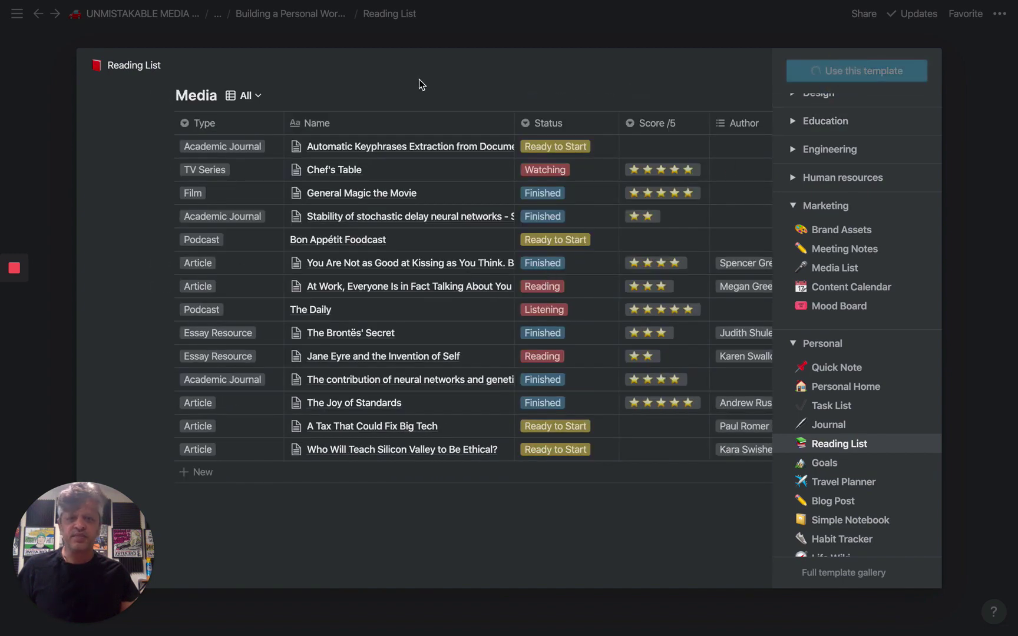
Step: Look through the Reading List page and switch its Media database from the Articles gallery to the All table view
{"action": "scroll", "coordinate": [510, 294], "scroll_direction": "down", "scroll_amount": 2}
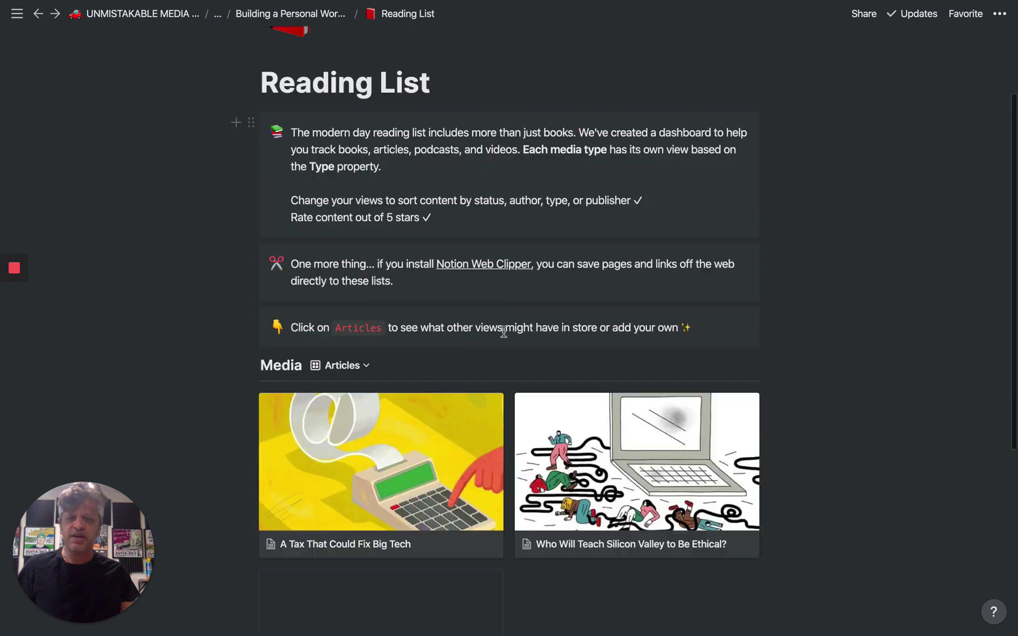
{"action": "scroll", "coordinate": [416, 389], "scroll_direction": "down", "scroll_amount": 4}
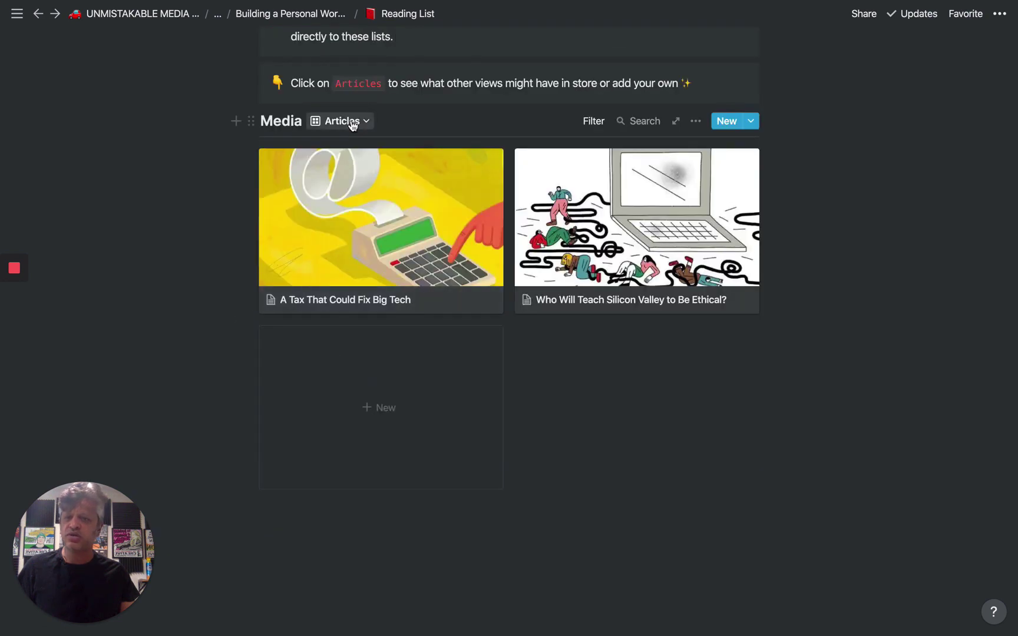
{"action": "scroll", "coordinate": [352, 125], "scroll_direction": "up", "scroll_amount": 3}
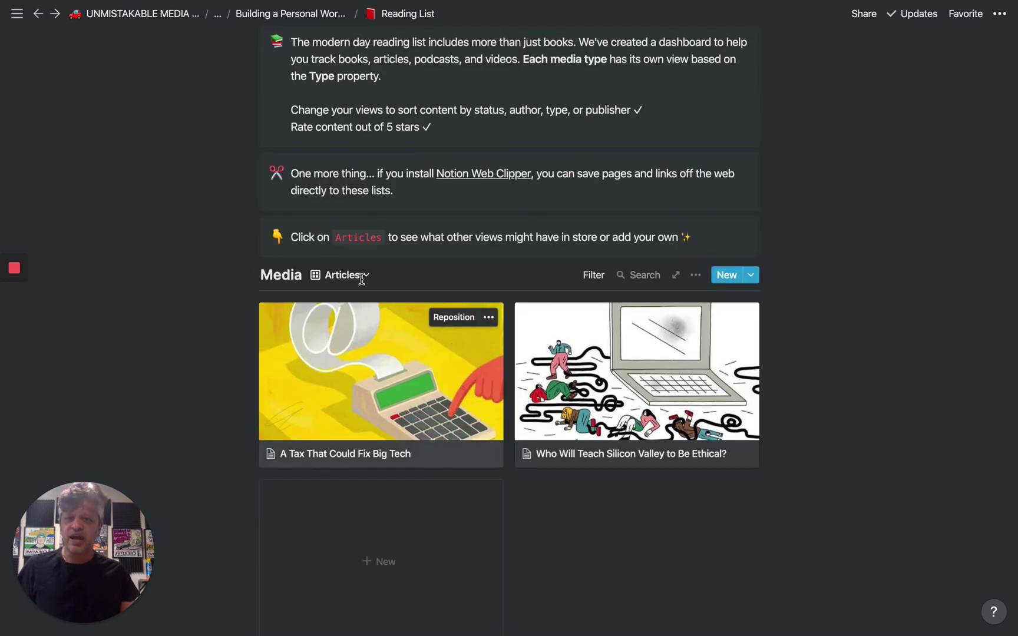
{"action": "left_click", "coordinate": [369, 277]}
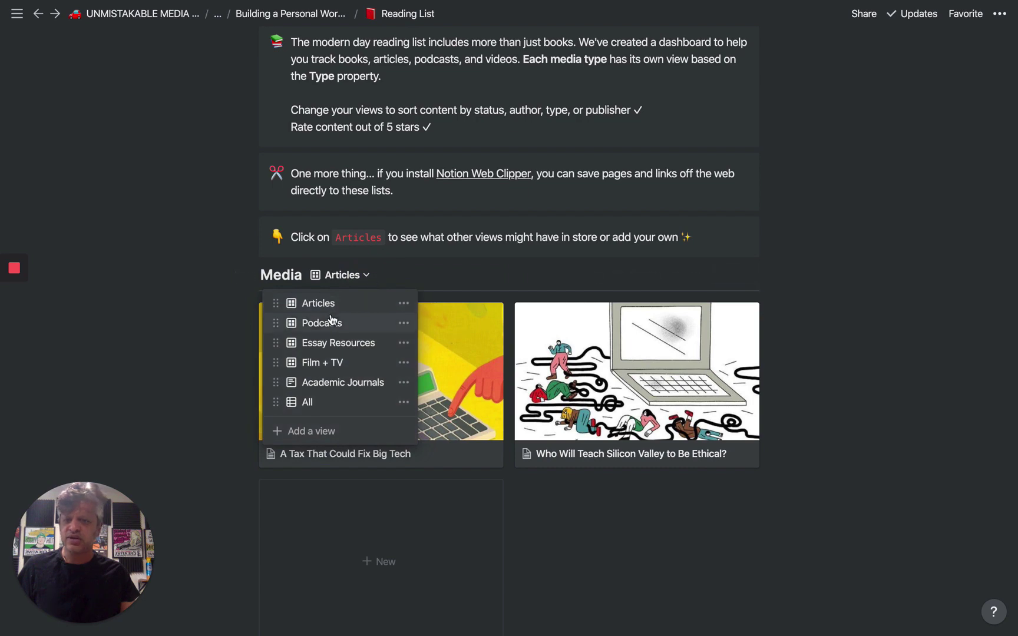
{"action": "left_click", "coordinate": [329, 405]}
{"action": "scroll", "coordinate": [501, 327], "scroll_direction": "down", "scroll_amount": 3}
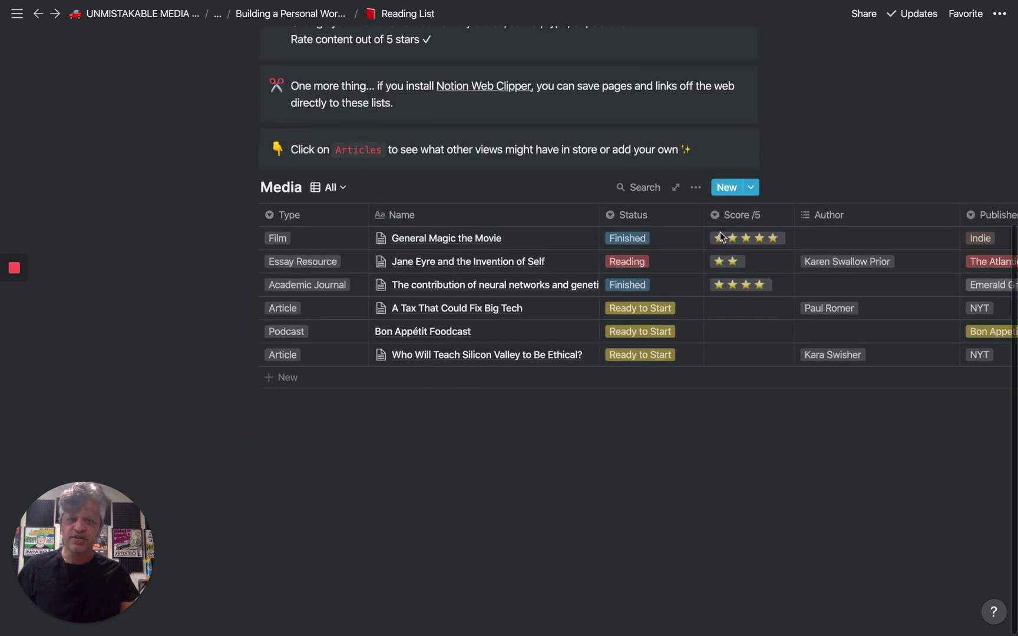
{"action": "scroll", "coordinate": [743, 265], "scroll_direction": "up", "scroll_amount": 3}
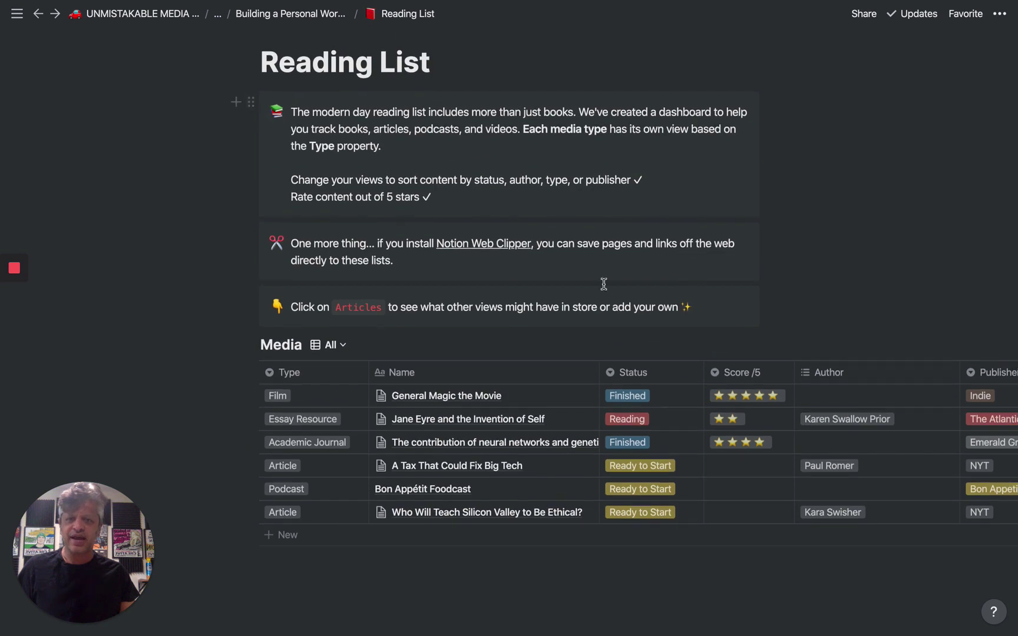
Step: Delete the three instructional callout blocks between the Reading List title and the Media database
{"action": "left_click", "coordinate": [252, 101]}
{"action": "left_click", "coordinate": [172, 56]}
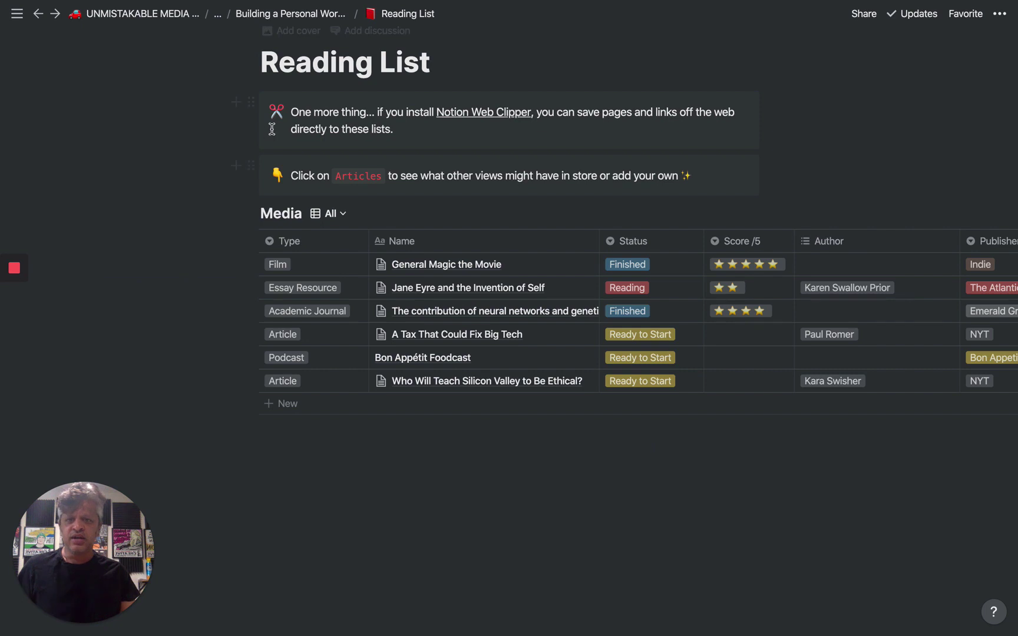
{"action": "left_click", "coordinate": [251, 102]}
{"action": "left_click", "coordinate": [149, 56]}
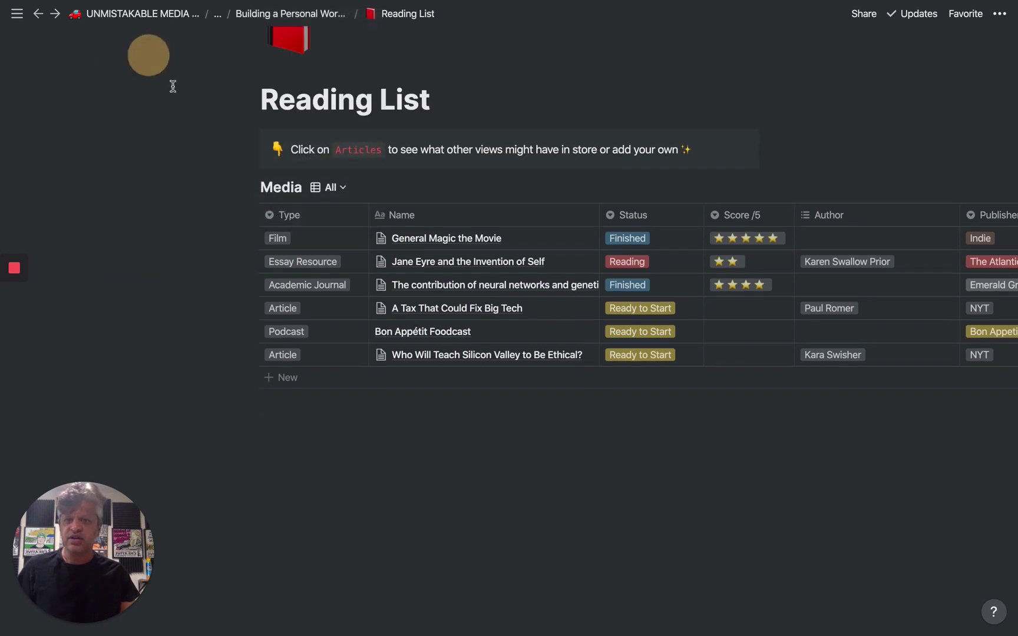
{"action": "left_click", "coordinate": [252, 141]}
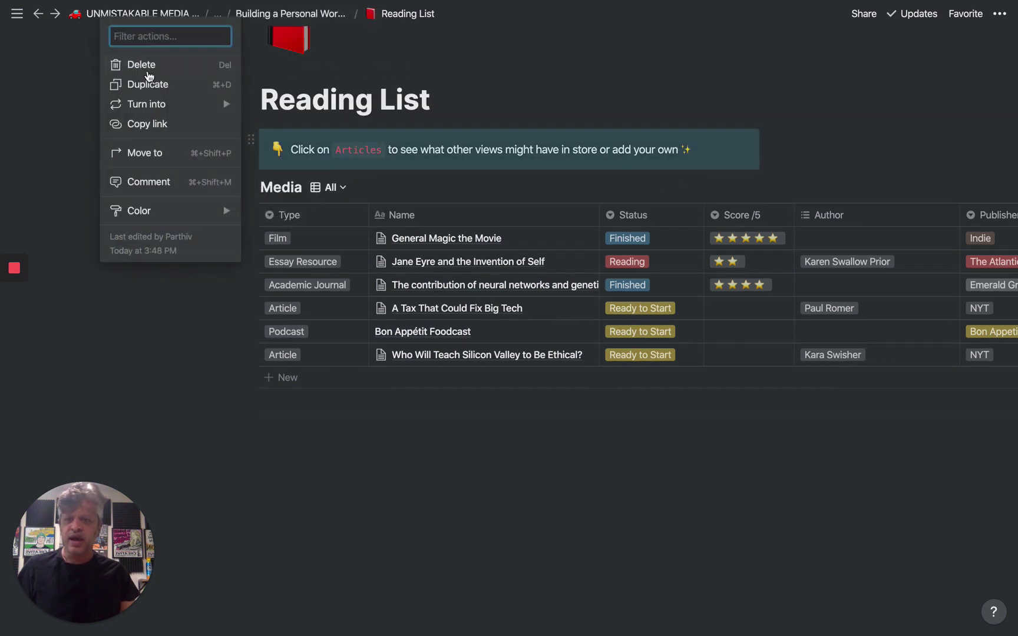
{"action": "left_click", "coordinate": [149, 65]}
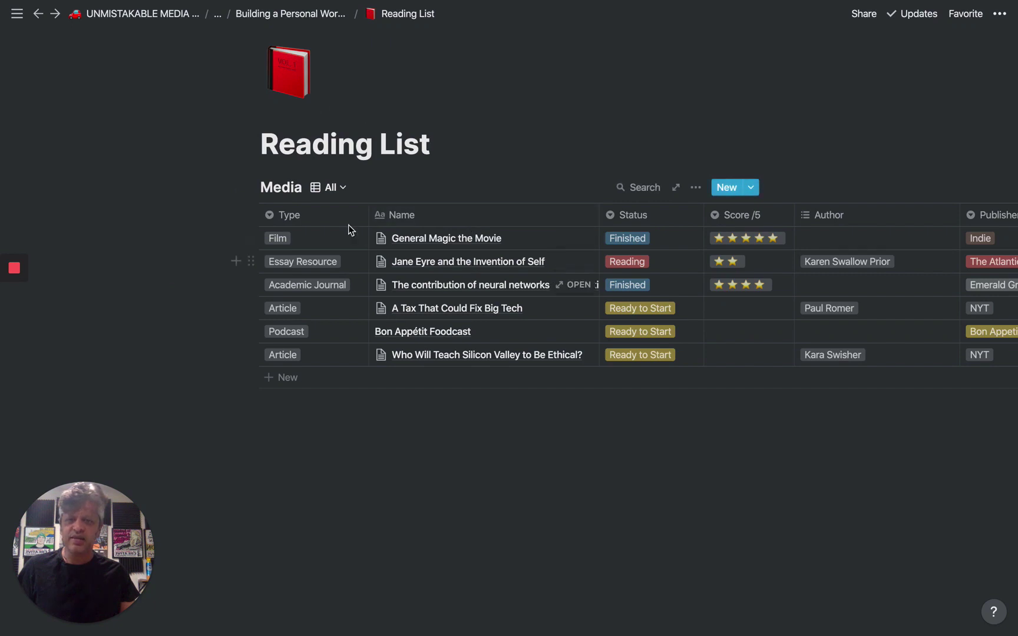
Step: Delete the Score /5 property from the Media table
{"action": "scroll", "coordinate": [383, 236], "scroll_direction": "up", "scroll_amount": 2}
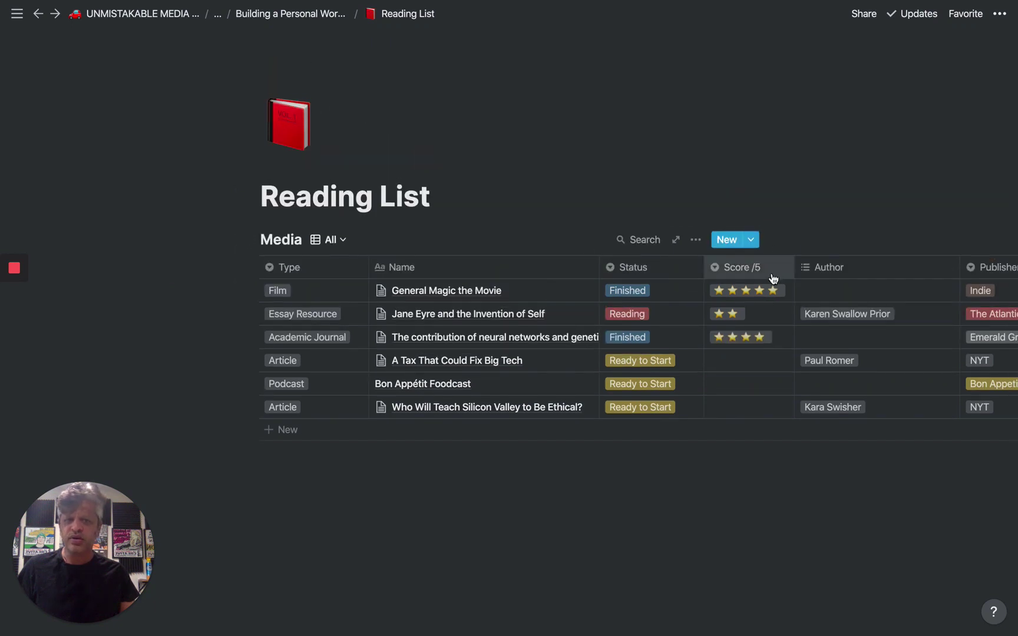
{"action": "left_click", "coordinate": [775, 270]}
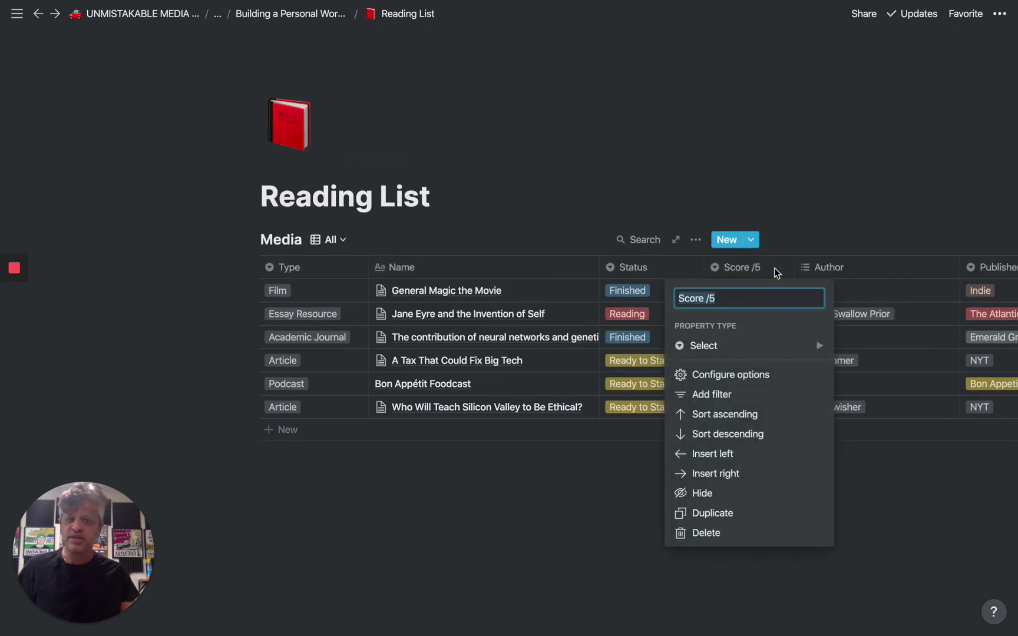
{"action": "left_click", "coordinate": [746, 534]}
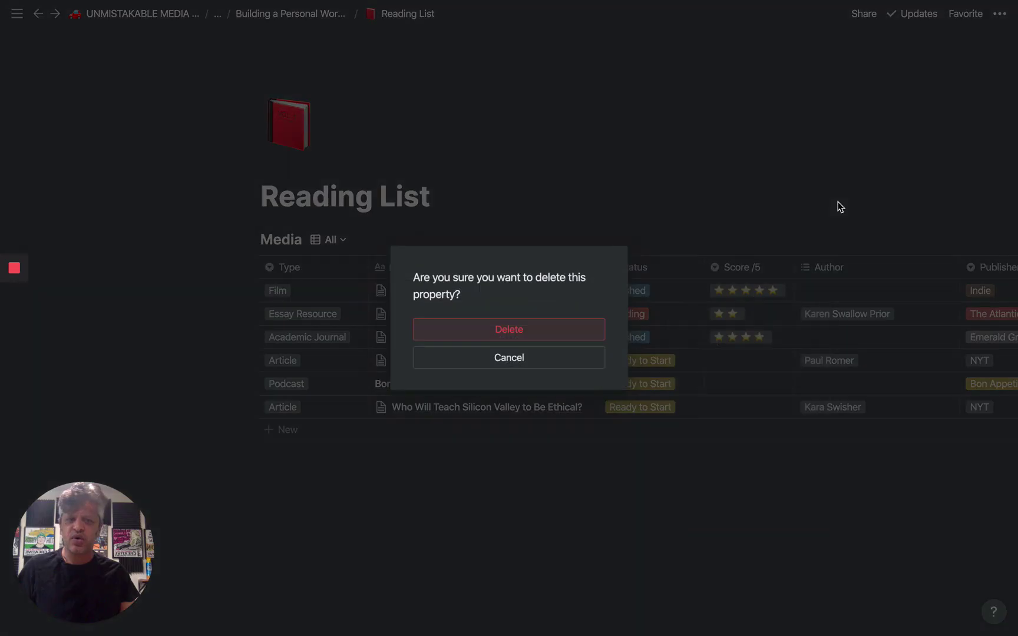
{"action": "left_click", "coordinate": [509, 328]}
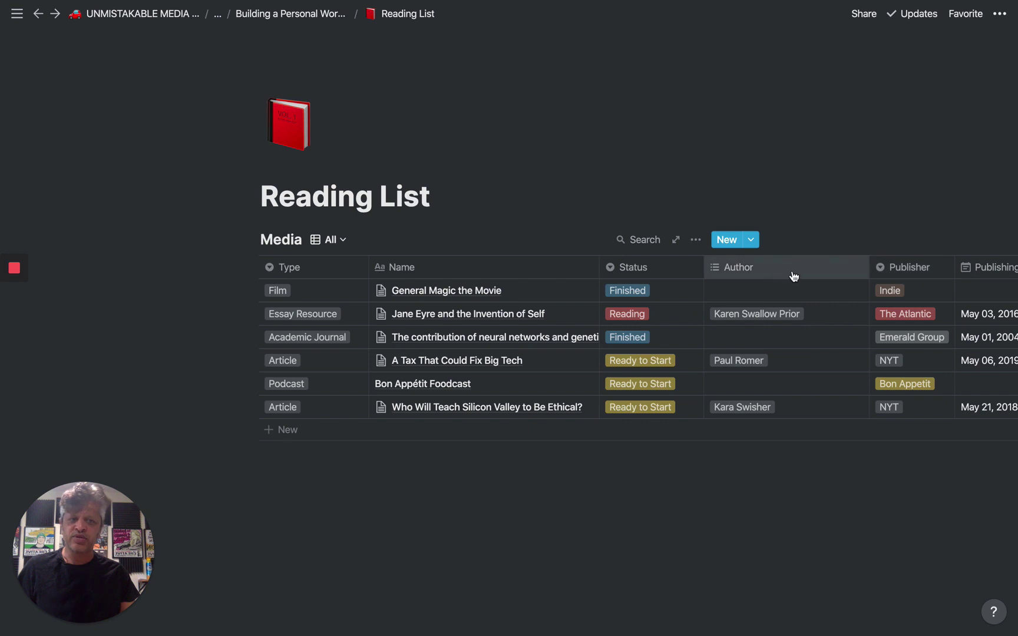
Step: Open the entry "Who Will Teach Silicon Valley to Be Ethical?" from the Media table
{"action": "key", "text": "super+a"}
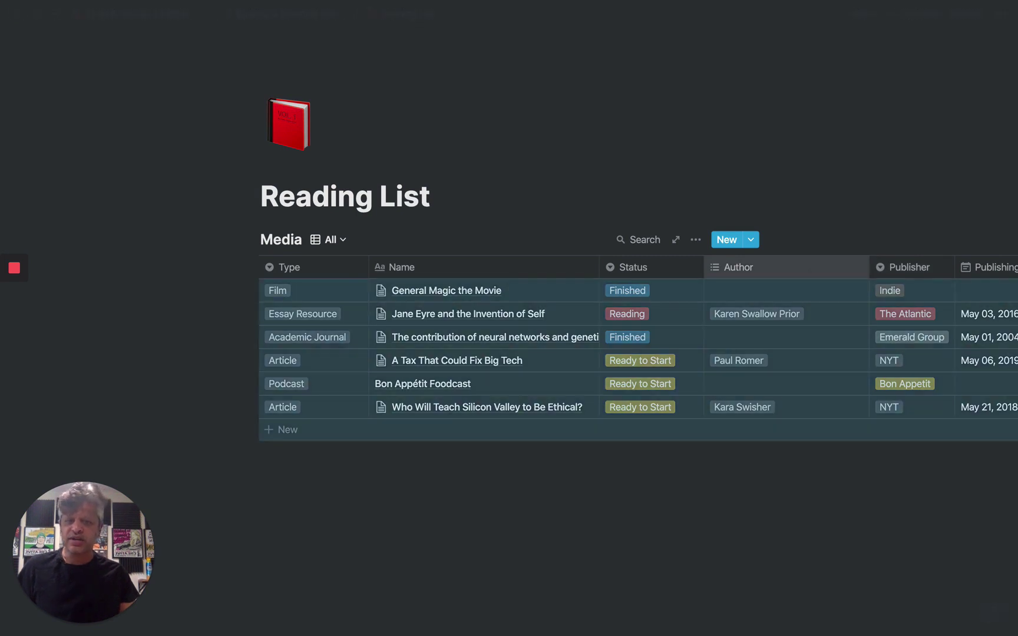
{"action": "left_click", "coordinate": [579, 204]}
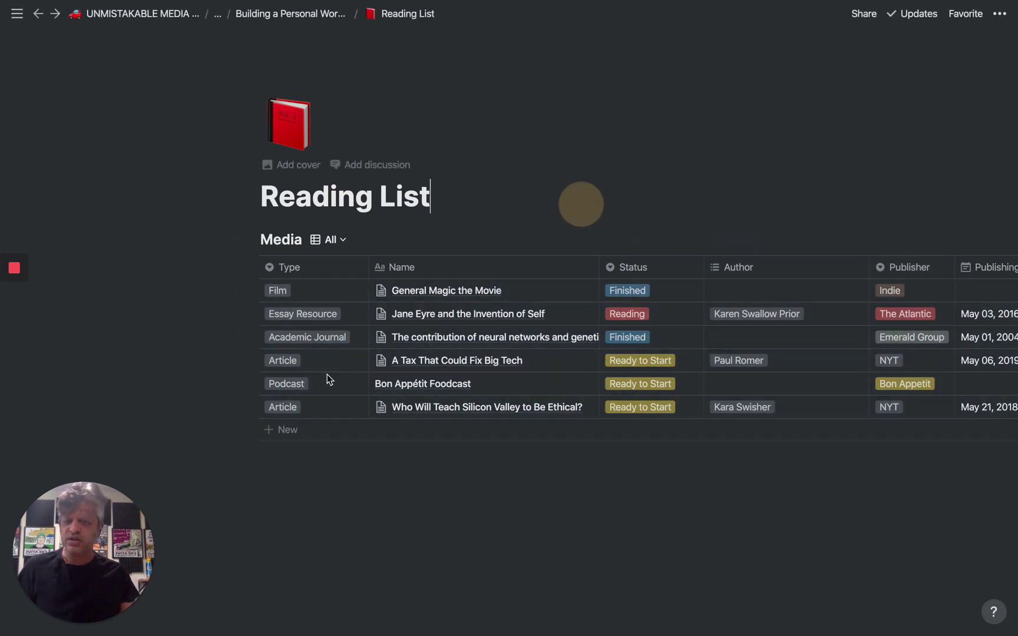
{"action": "scroll", "coordinate": [324, 401], "scroll_direction": "down", "scroll_amount": 1}
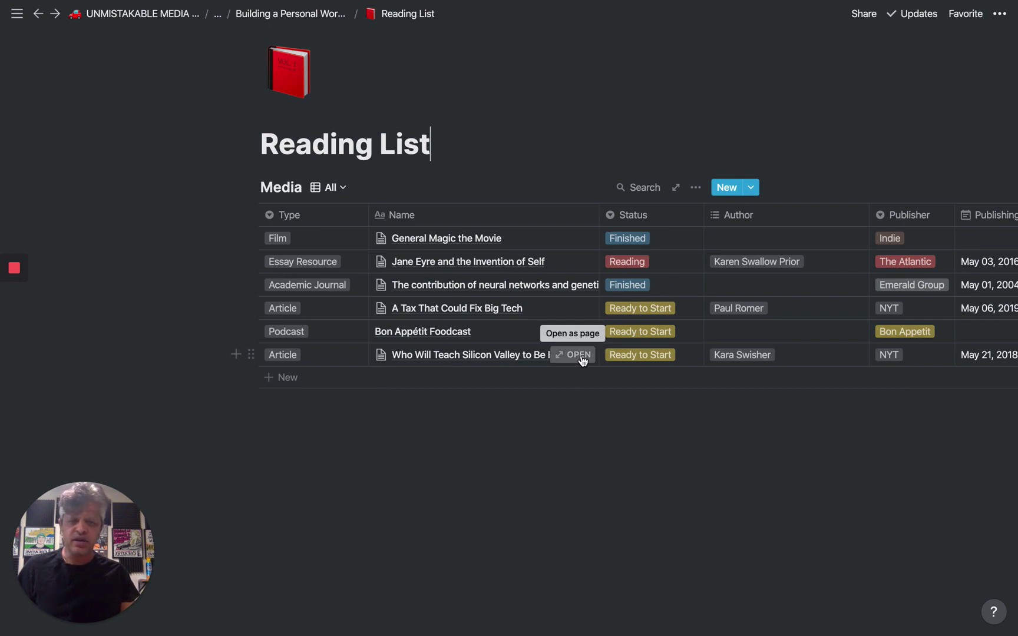
{"action": "left_click", "coordinate": [572, 355]}
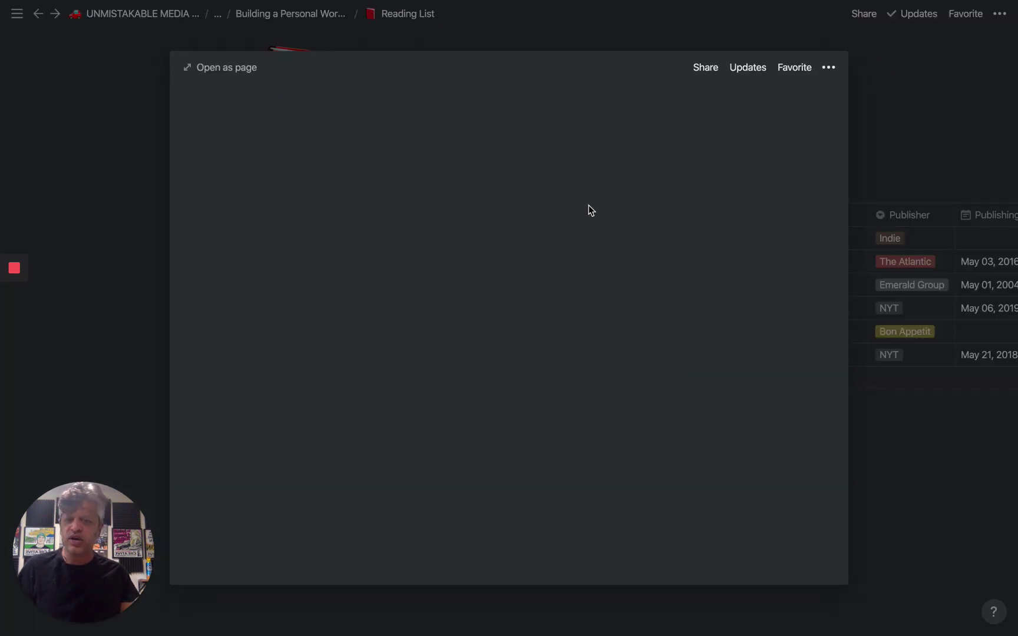
Step: Look through the article text of the opened entry and expand the entry to a full page
{"action": "scroll", "coordinate": [512, 369], "scroll_direction": "down", "scroll_amount": 2}
{"action": "scroll", "coordinate": [511, 369], "scroll_direction": "down", "scroll_amount": 20}
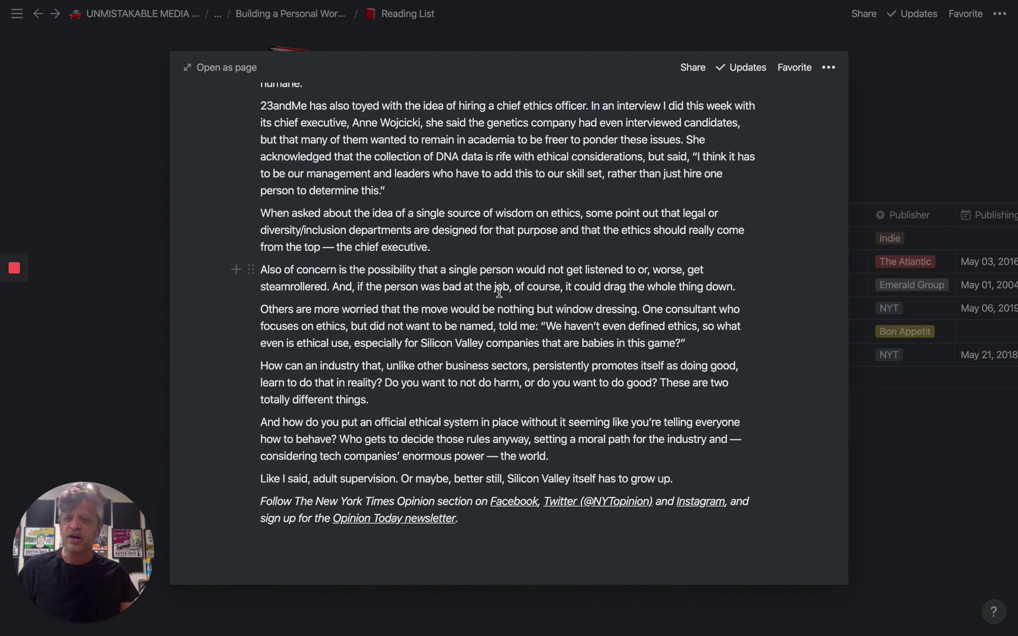
{"action": "scroll", "coordinate": [499, 290], "scroll_direction": "up", "scroll_amount": 3}
{"action": "left_click", "coordinate": [247, 69]}
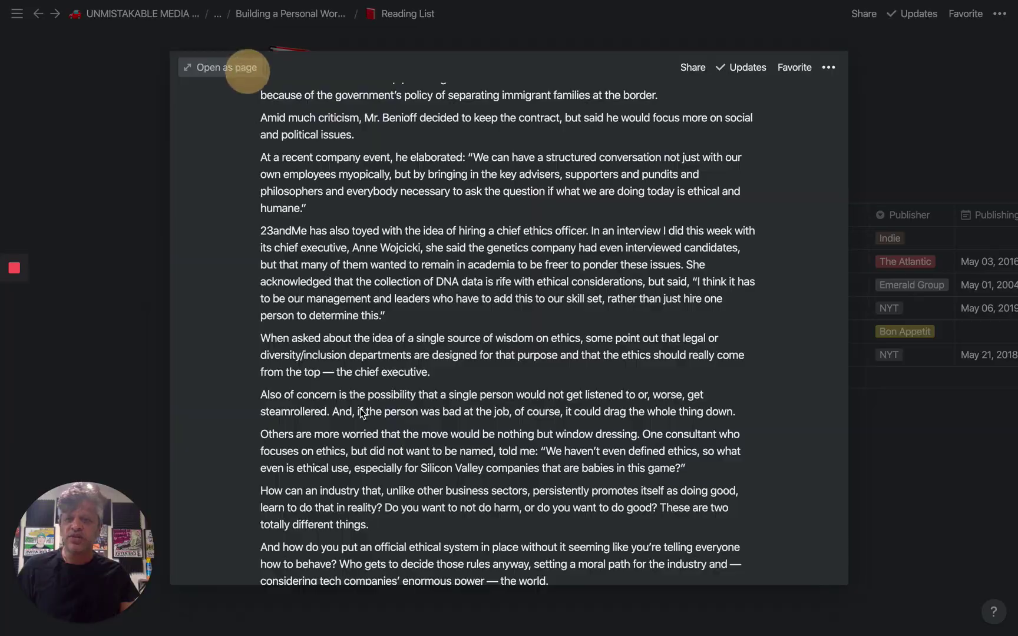
{"action": "scroll", "coordinate": [364, 316], "scroll_direction": "down", "scroll_amount": 10}
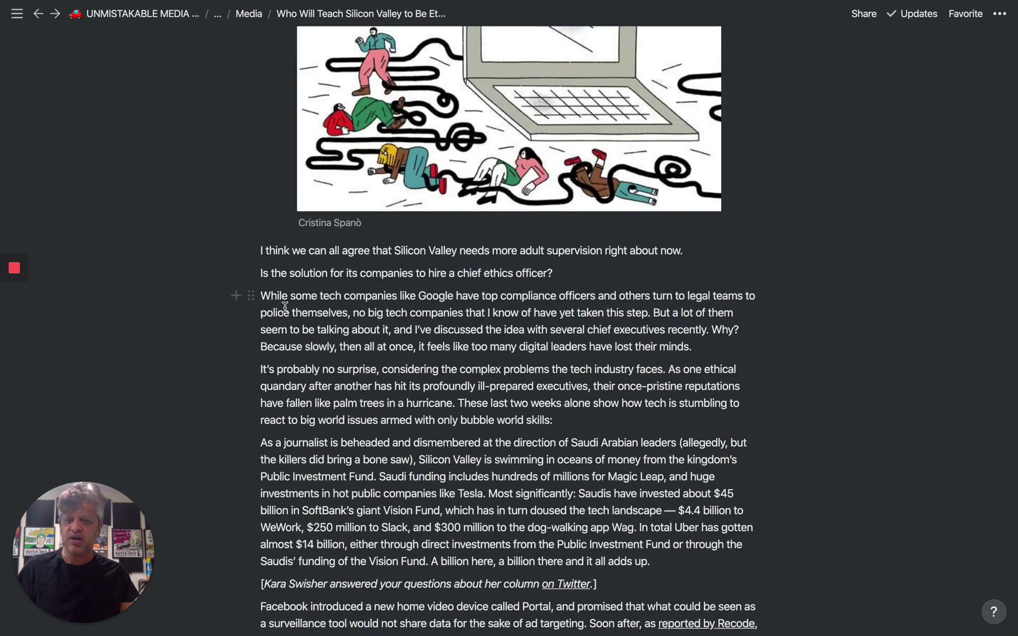
Step: Make the article paragraph beginning "While some tech companies like Google" bold
{"action": "left_click_drag", "start_coordinate": [265, 296], "coordinate": [691, 347]}
{"action": "right_click", "coordinate": [471, 323]}
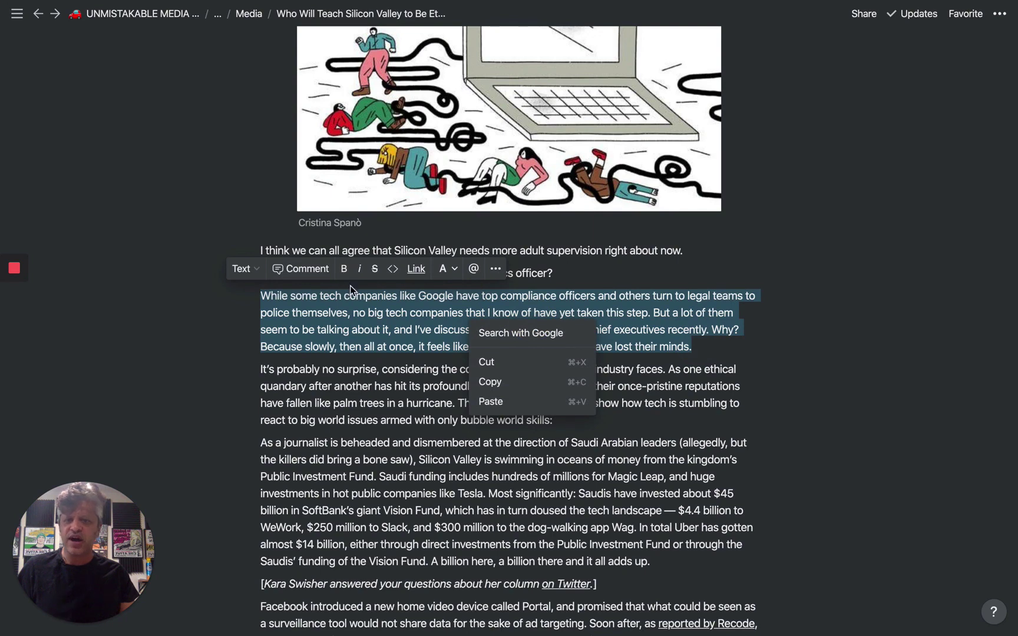
{"action": "left_click", "coordinate": [344, 270]}
{"action": "left_click", "coordinate": [344, 270]}
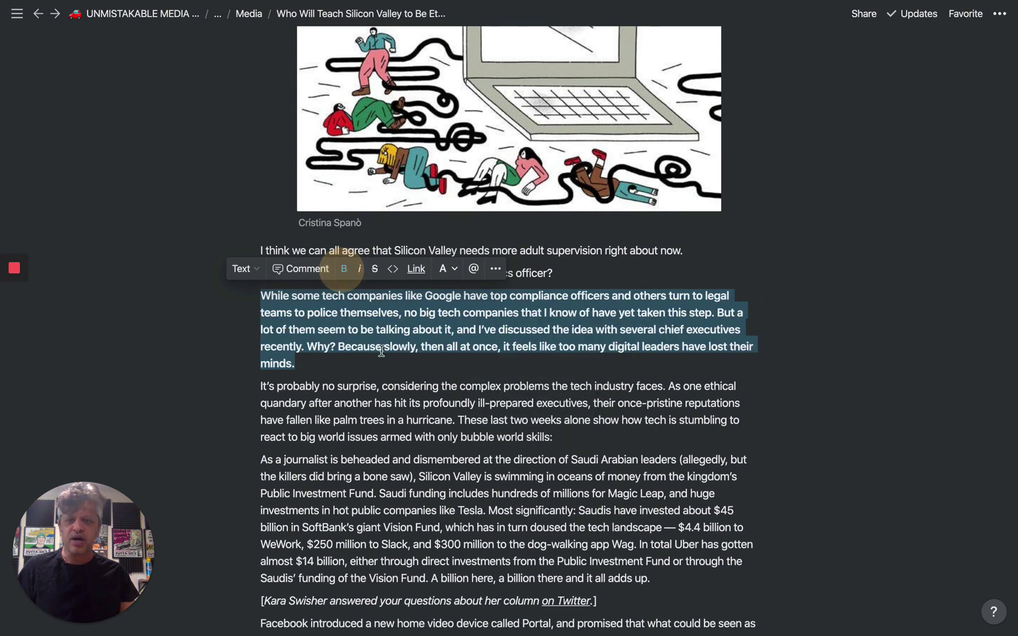
{"action": "left_click", "coordinate": [492, 420]}
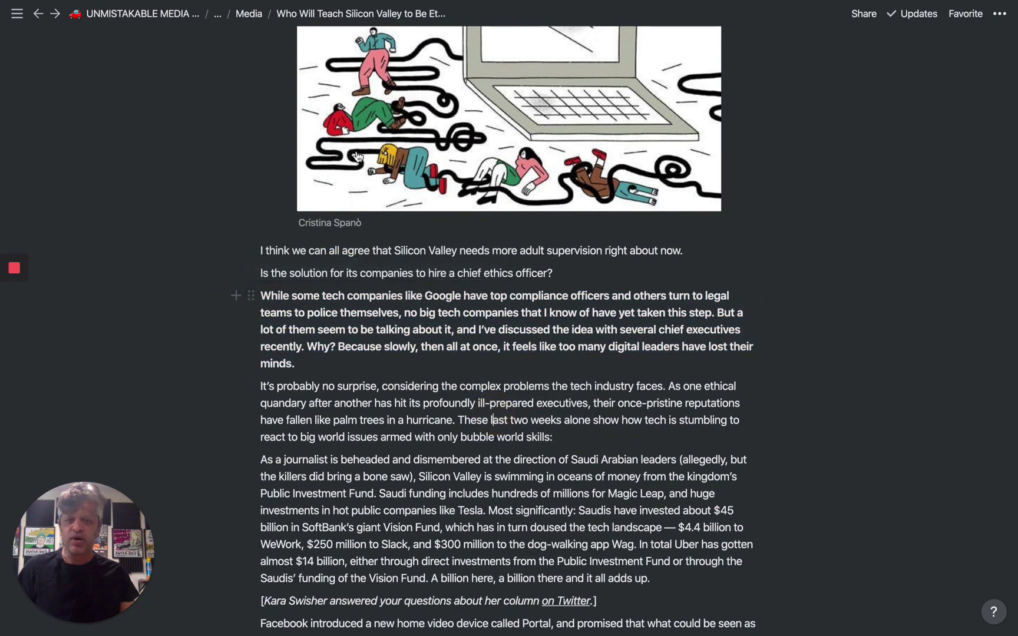
Step: Return to the Media database and filter its All view to entries whose Type is Article
{"action": "left_click", "coordinate": [249, 18]}
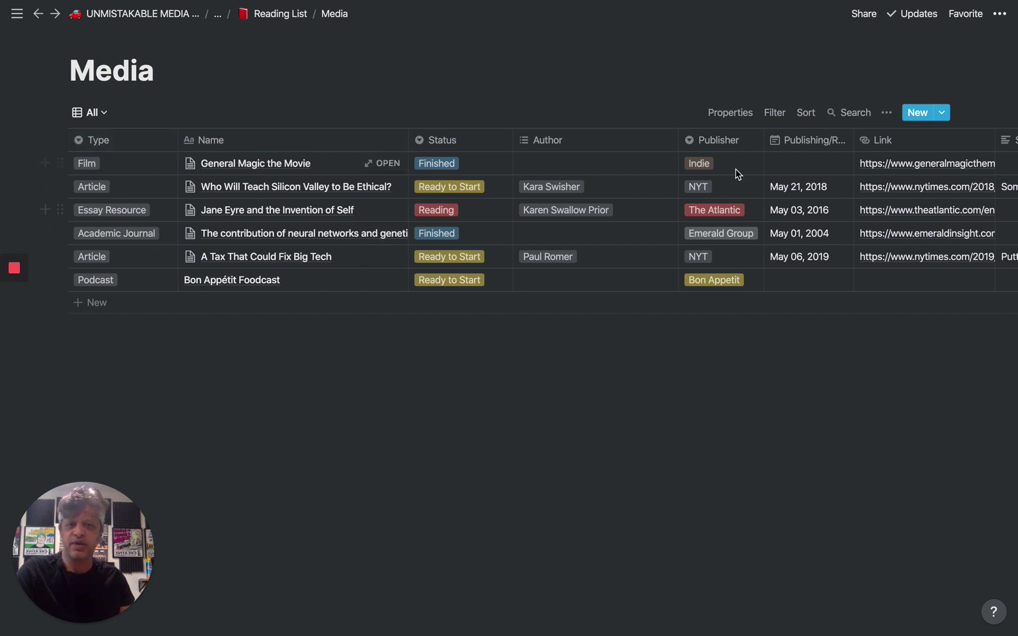
{"action": "left_click", "coordinate": [775, 115]}
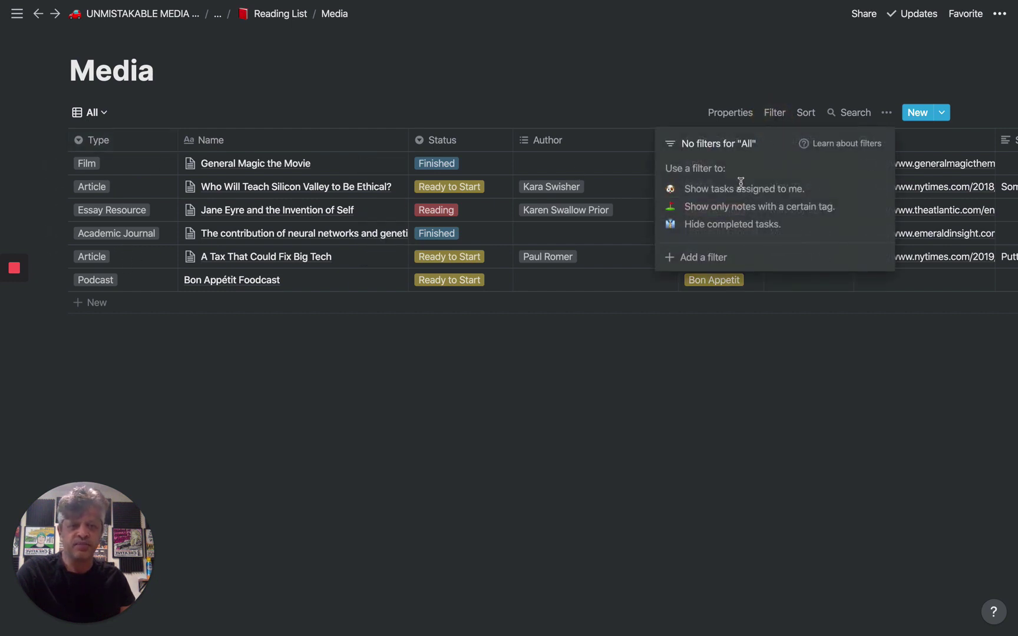
{"action": "left_click", "coordinate": [698, 258]}
{"action": "left_click", "coordinate": [703, 178]}
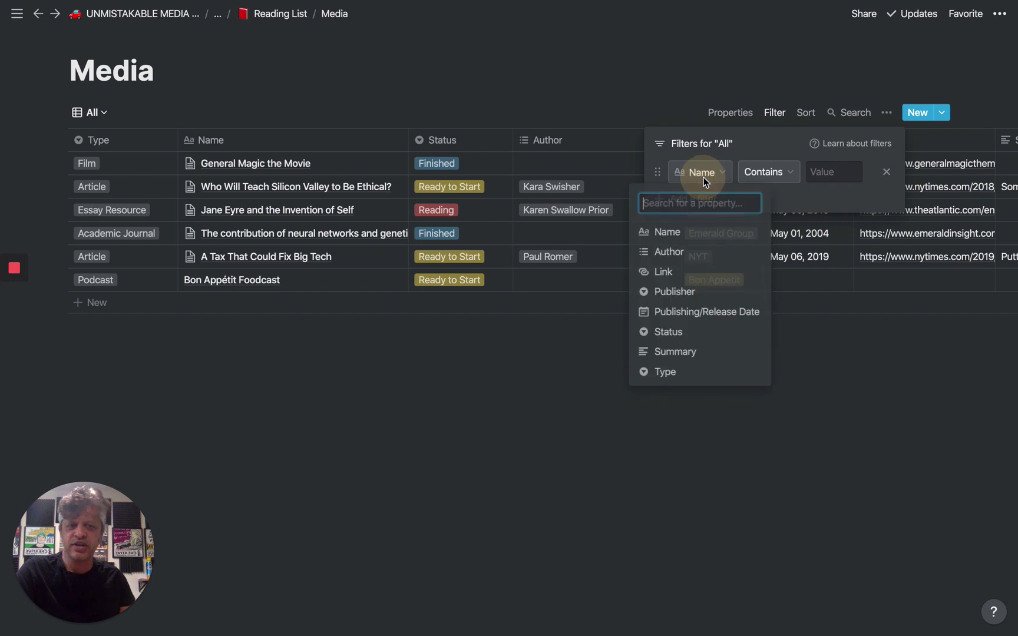
{"action": "left_click", "coordinate": [675, 374]}
{"action": "left_click", "coordinate": [785, 172]}
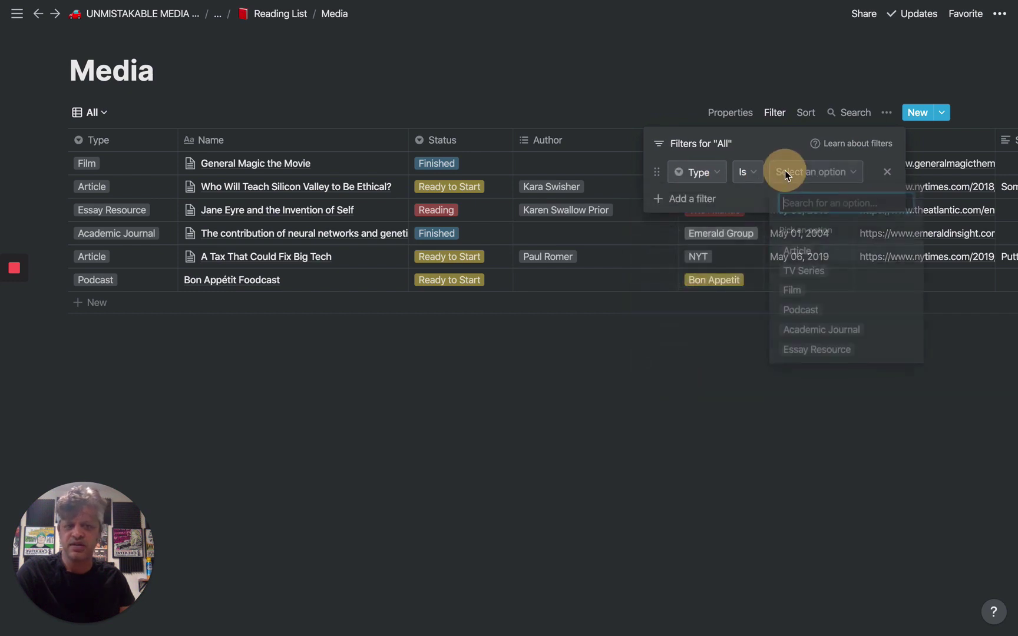
{"action": "left_click", "coordinate": [799, 252]}
{"action": "left_click", "coordinate": [476, 330]}
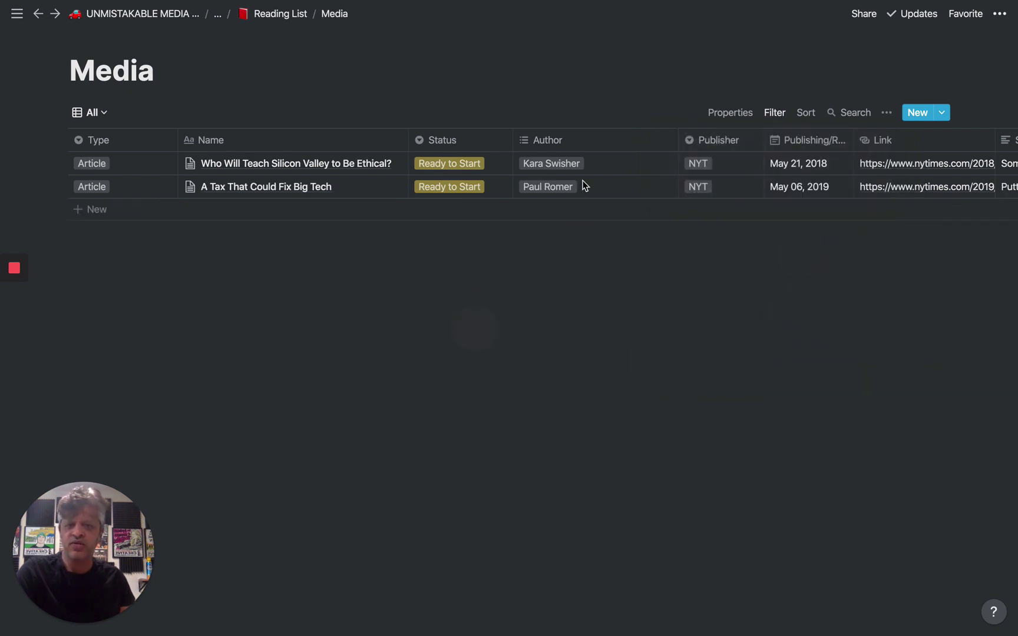
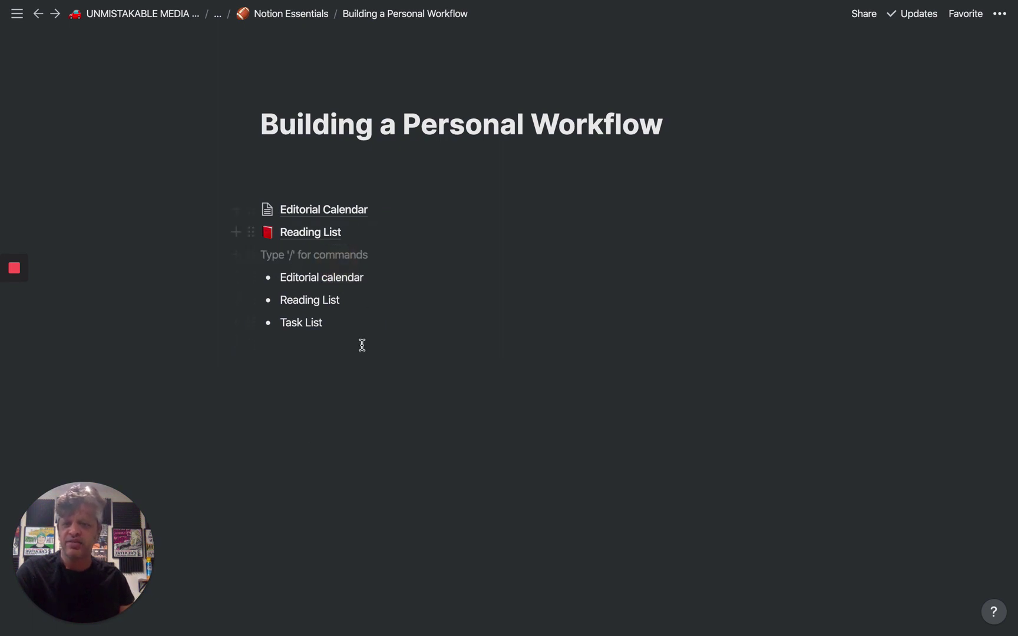
Step: Delete the Editorial calendar, Reading List and Task List bullets from the Building a Personal Workflow page
{"action": "left_click", "coordinate": [362, 345]}
{"action": "left_click", "coordinate": [317, 281]}
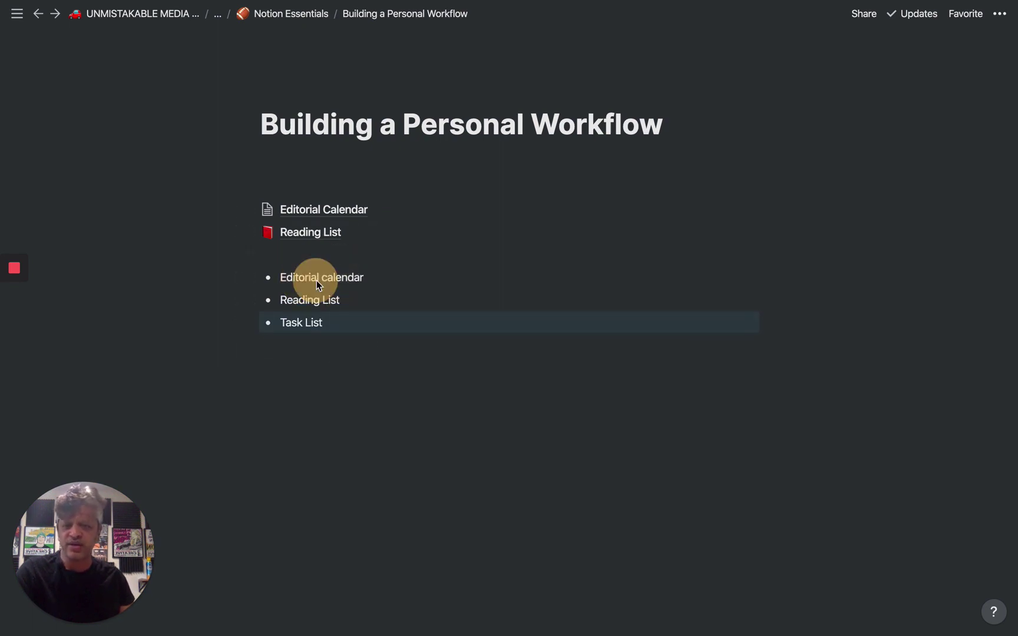
{"action": "left_click_drag", "start_coordinate": [317, 281], "coordinate": [300, 269]}
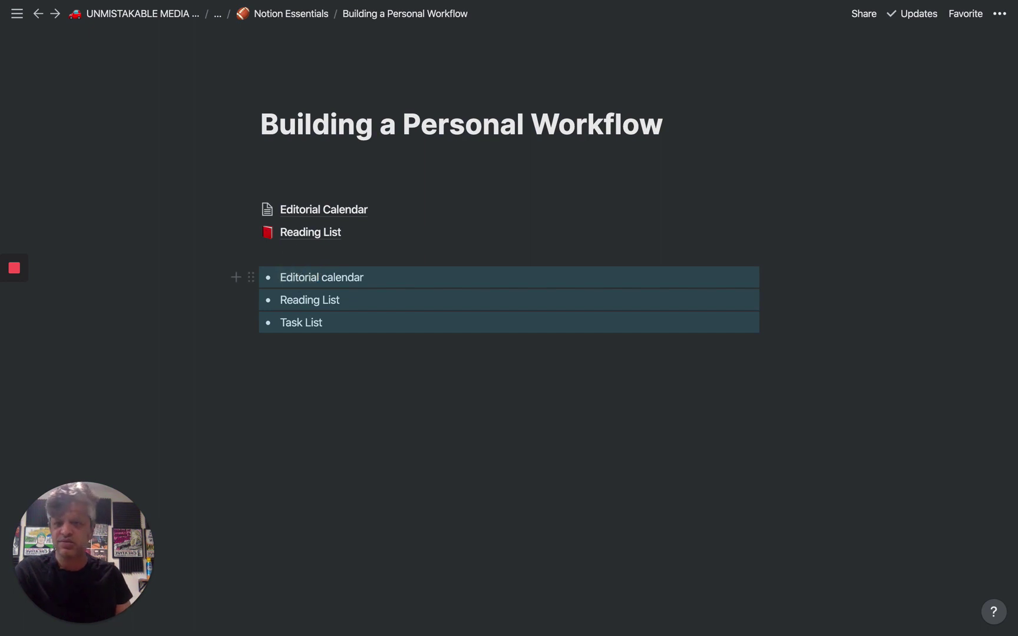
{"action": "key", "text": "BackSpace"}
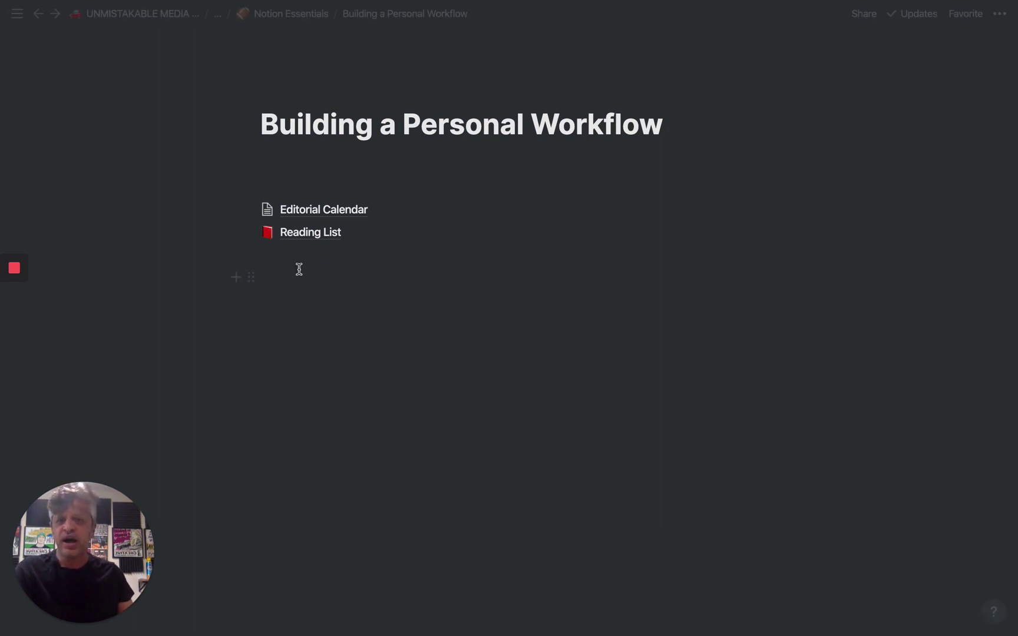
Step: Create an empty sub-page titled "Task List" below the Reading List link
{"action": "left_click", "coordinate": [318, 252]}
{"action": "type", "text": "/page"}
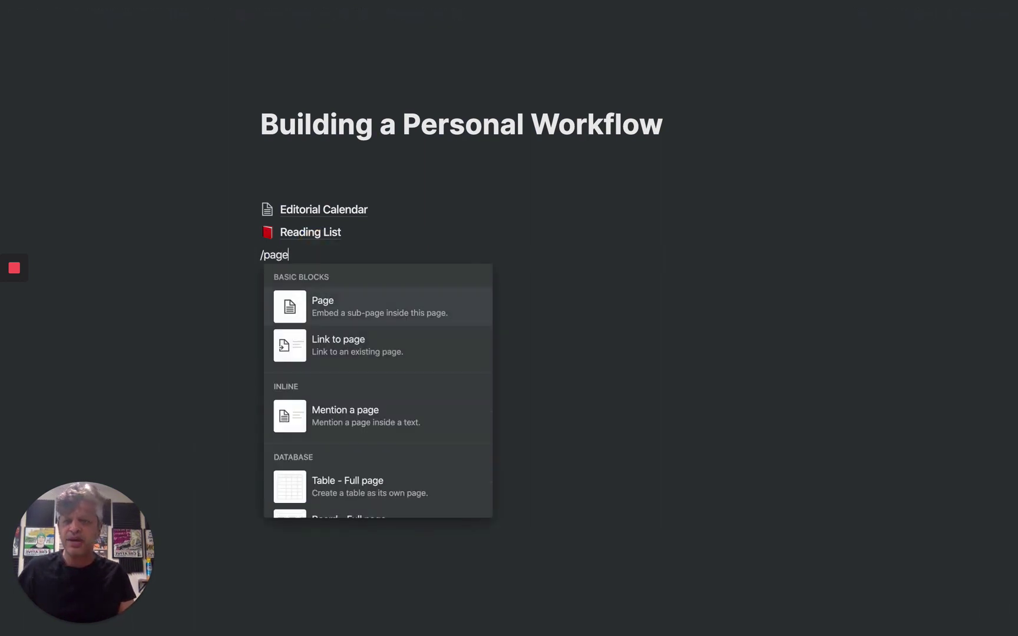
{"action": "key", "text": "Return"}
{"action": "type", "text": "Ta"}
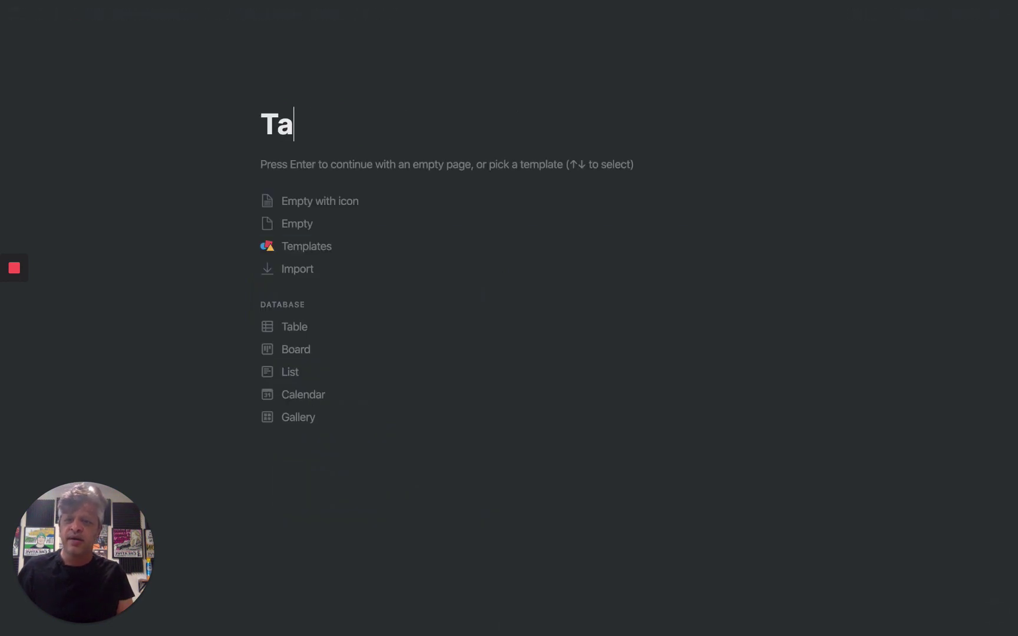
{"action": "type", "text": "sk Lis"}
{"action": "key", "text": "BackSpace"}
{"action": "key", "text": "BackSpace"}
{"action": "type", "text": "sk List"}
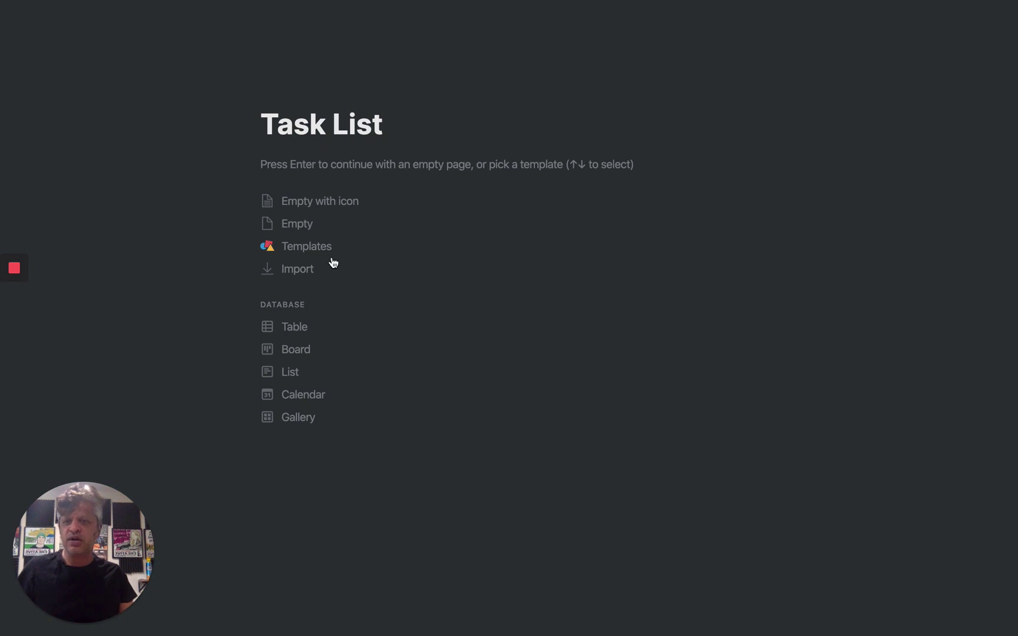
{"action": "left_click", "coordinate": [359, 173]}
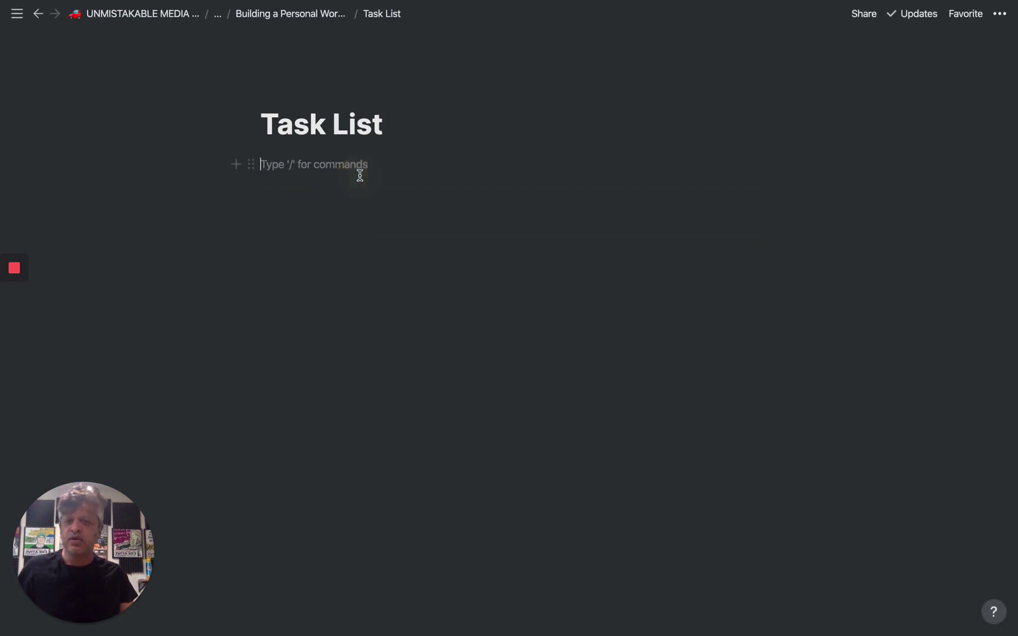
{"action": "type", "text": "/"}
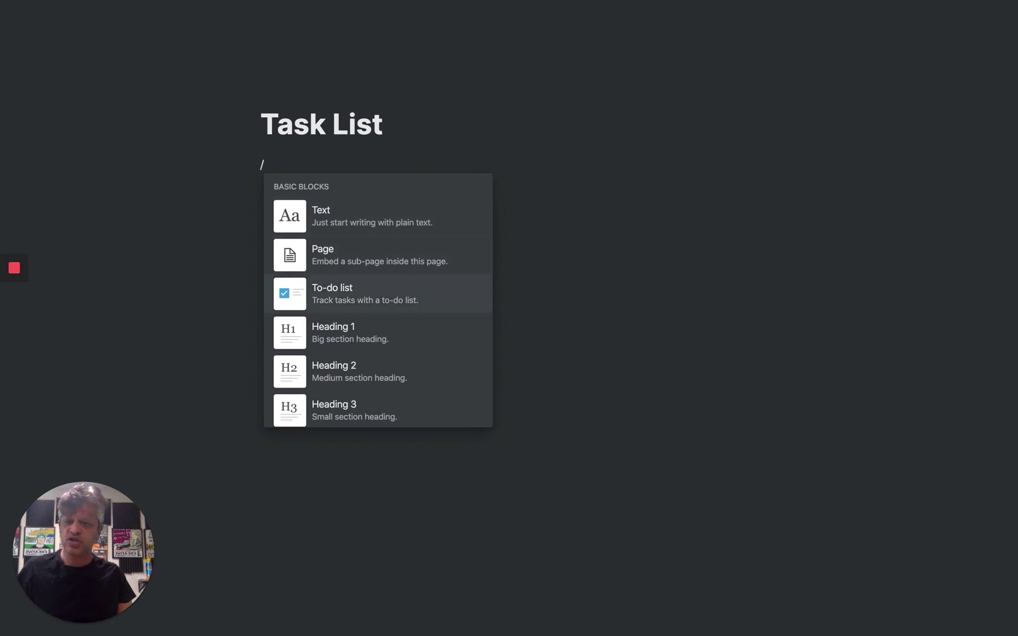
{"action": "key", "text": "Return"}
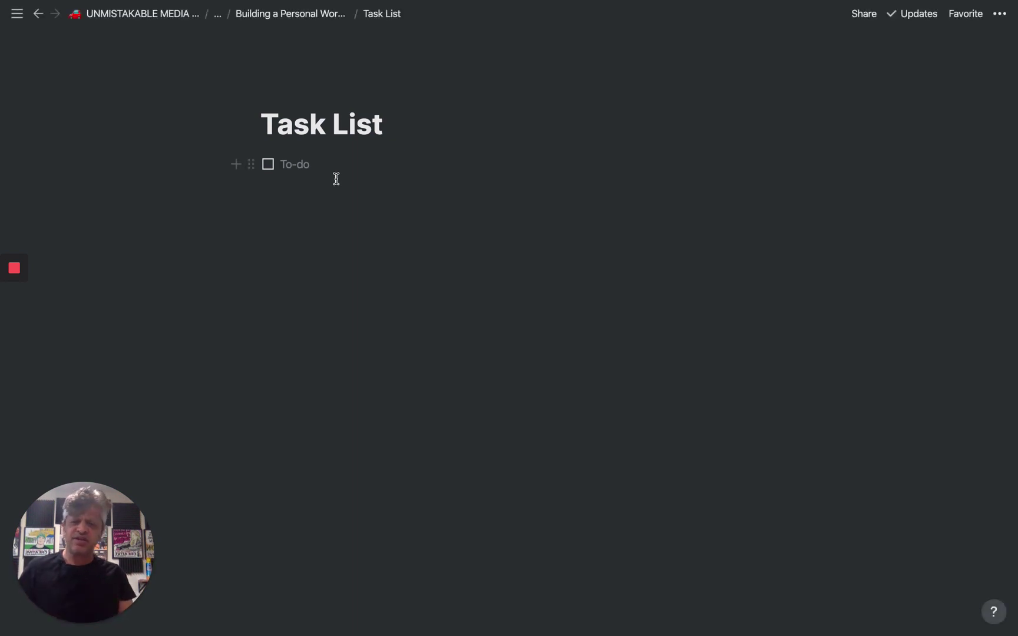
{"action": "key", "text": "BackSpace"}
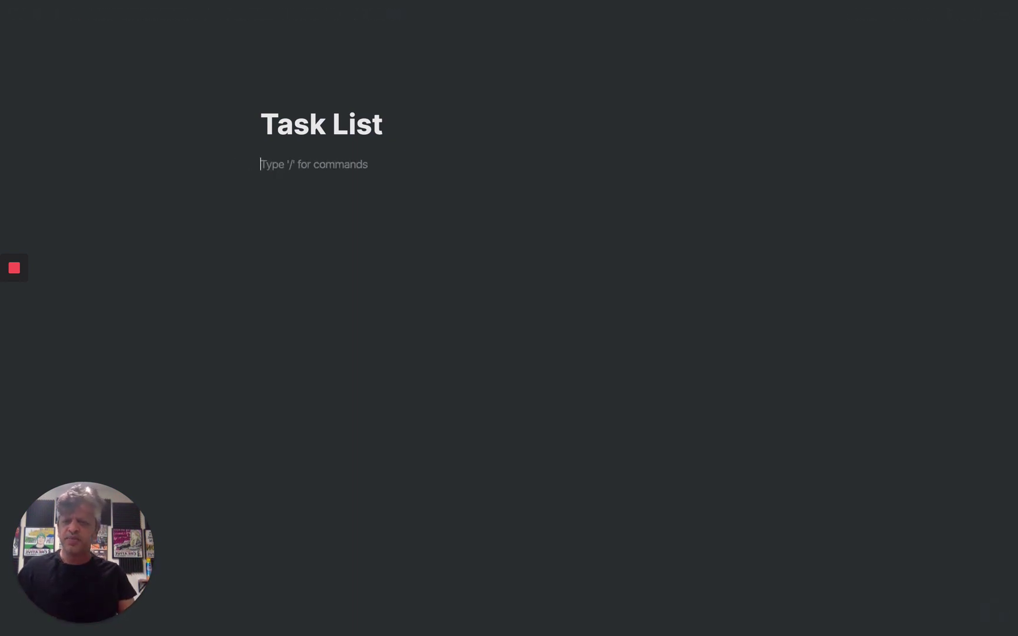
Step: Insert an inline table database in the body of the Task List page
{"action": "type", "text": "/"}
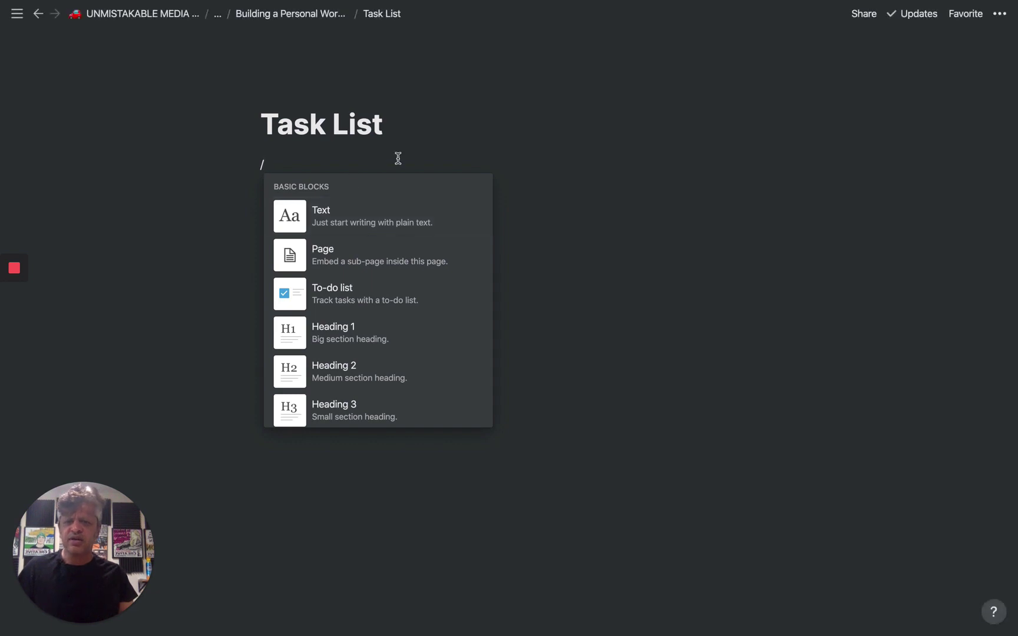
{"action": "scroll", "coordinate": [448, 194], "scroll_direction": "down", "scroll_amount": 4}
{"action": "scroll", "coordinate": [419, 357], "scroll_direction": "down", "scroll_amount": 6}
{"action": "scroll", "coordinate": [419, 350], "scroll_direction": "up", "scroll_amount": 8}
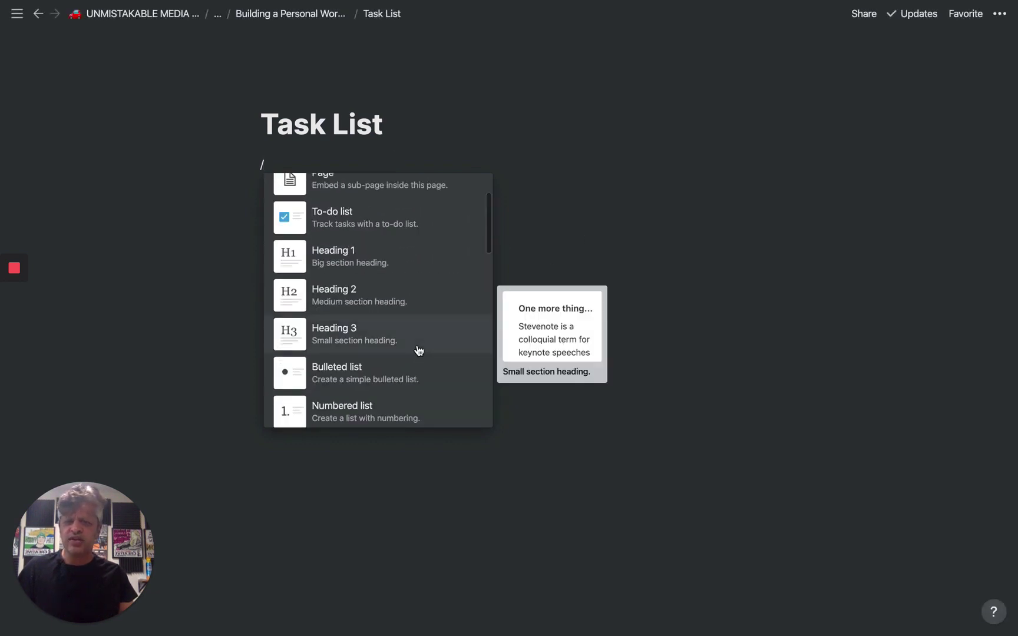
{"action": "type", "text": "ta"}
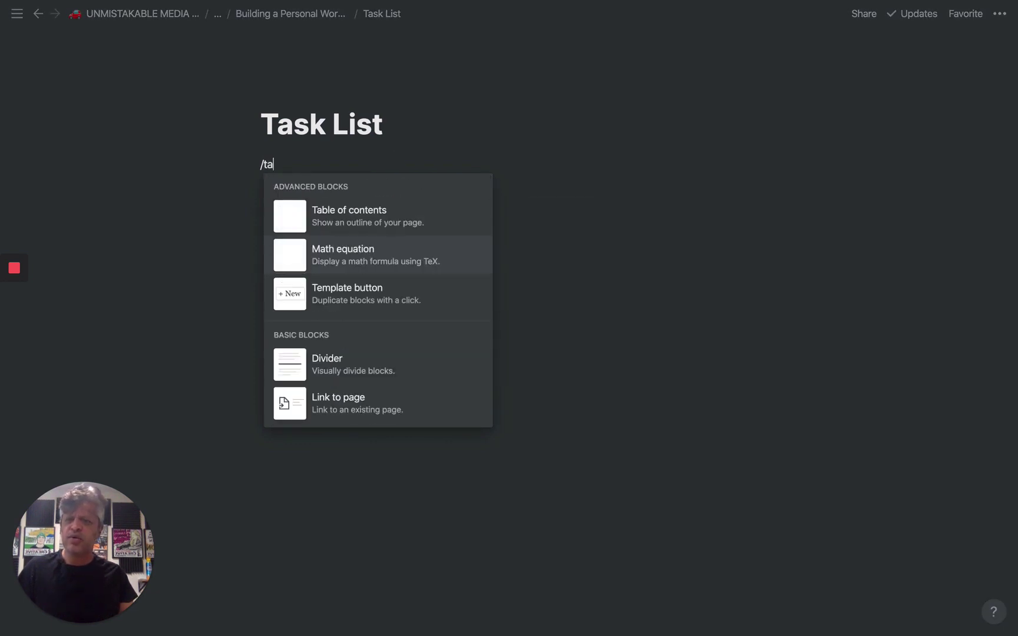
{"action": "type", "text": "ble"}
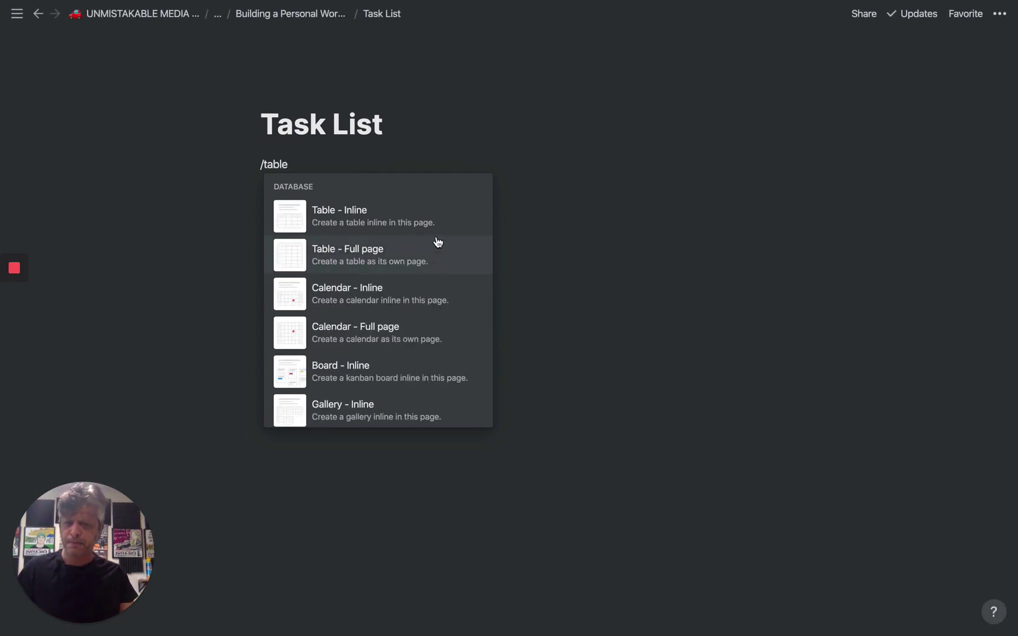
{"action": "left_click", "coordinate": [406, 214]}
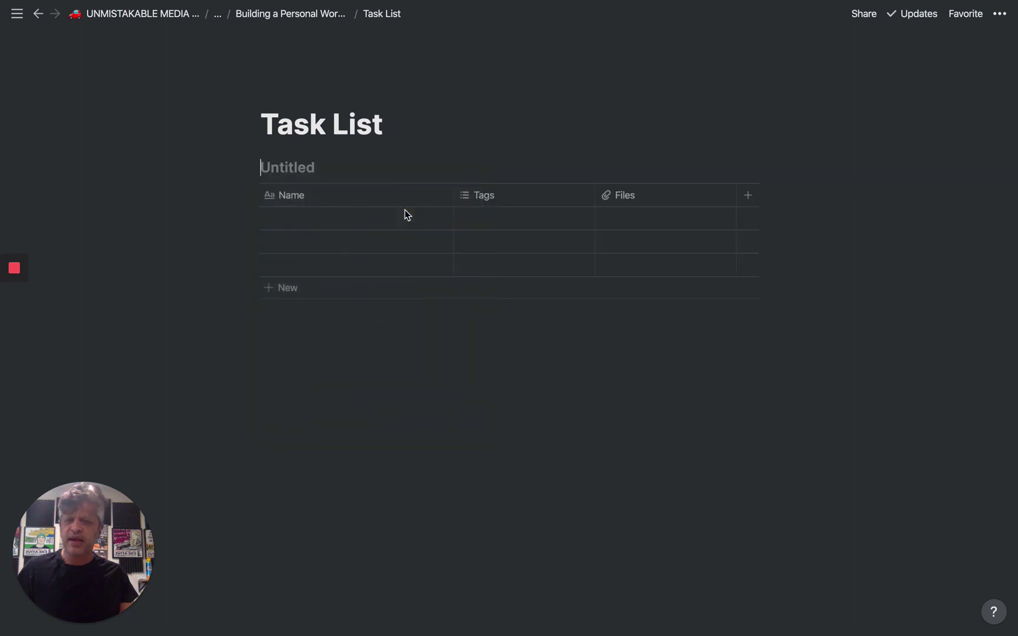
Step: Rename the new table's Name property to "TAsk"
{"action": "left_click", "coordinate": [349, 223]}
{"action": "left_click", "coordinate": [348, 201]}
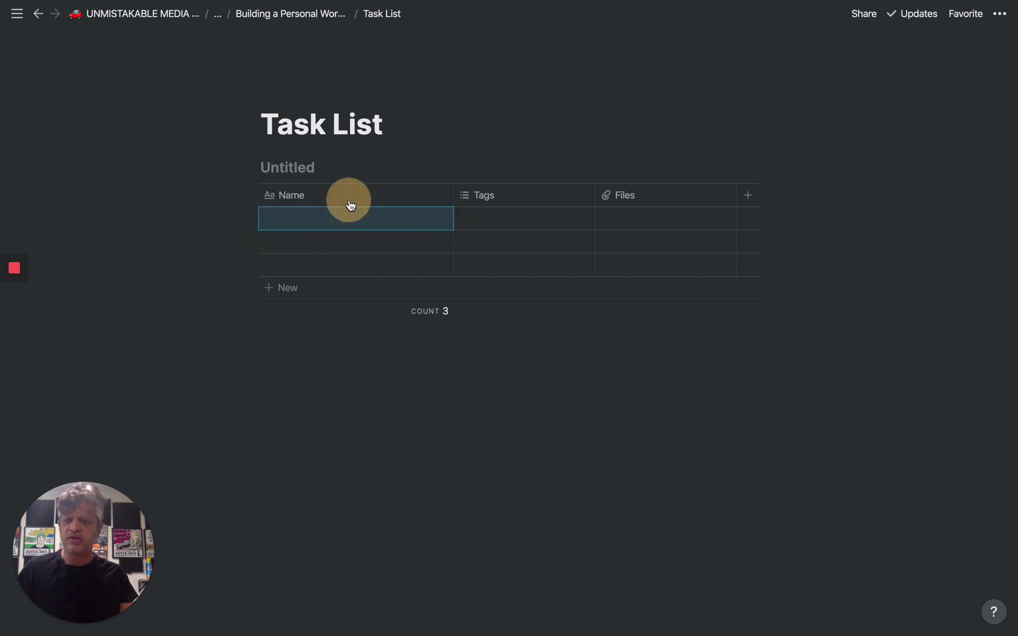
{"action": "type", "text": "tTa"}
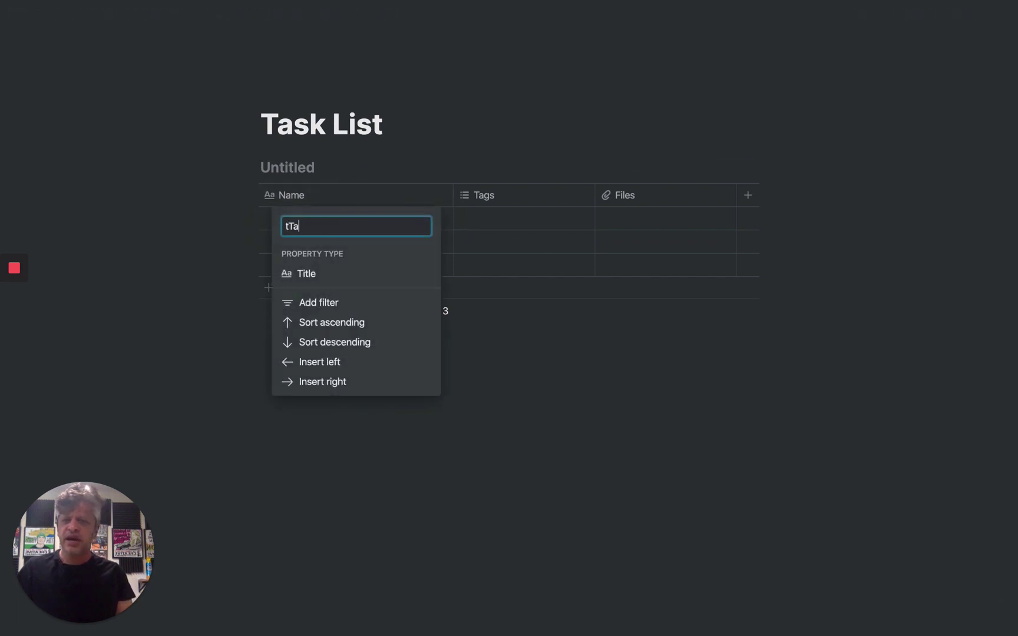
{"action": "key", "text": "BackSpace"}
{"action": "key", "text": "BackSpace"}
{"action": "key", "text": "BackSpace"}
{"action": "type", "text": "TAsk"}
{"action": "key", "text": "Return"}
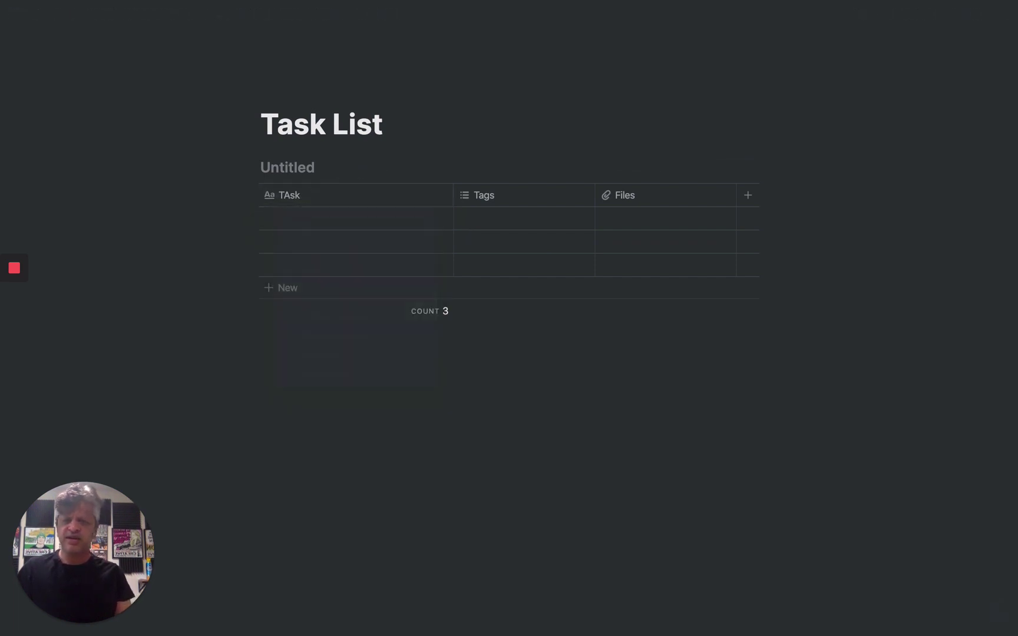
Step: Rename the table's Tags property to "Due Date" and change its property type to Date
{"action": "left_click", "coordinate": [528, 200]}
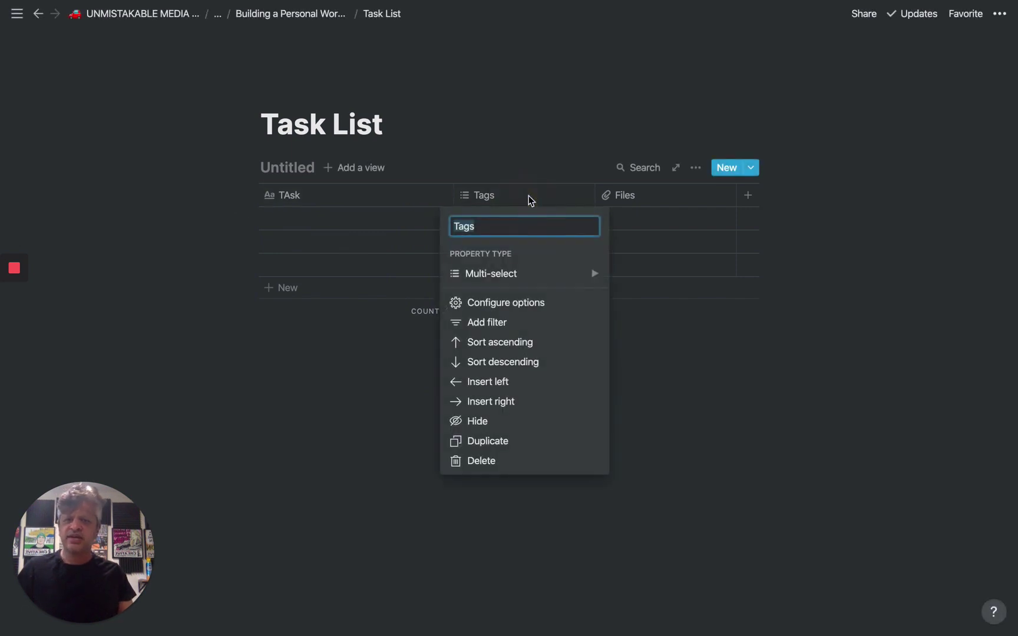
{"action": "type", "text": "Due "}
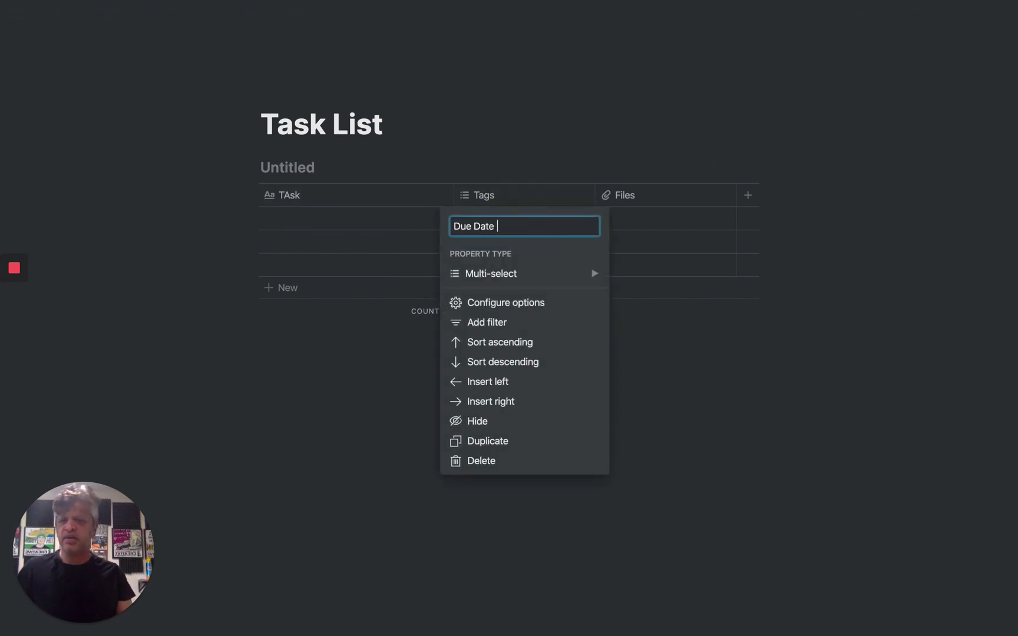
{"action": "type", "text": "Date"}
{"action": "mouse_move", "coordinate": [541, 276]}
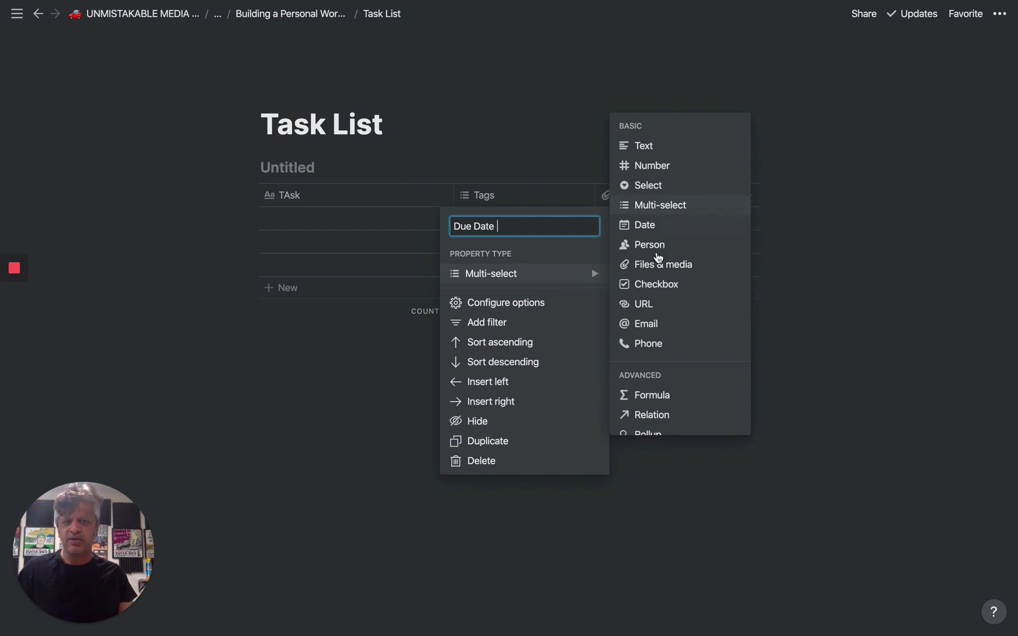
{"action": "left_click", "coordinate": [655, 226]}
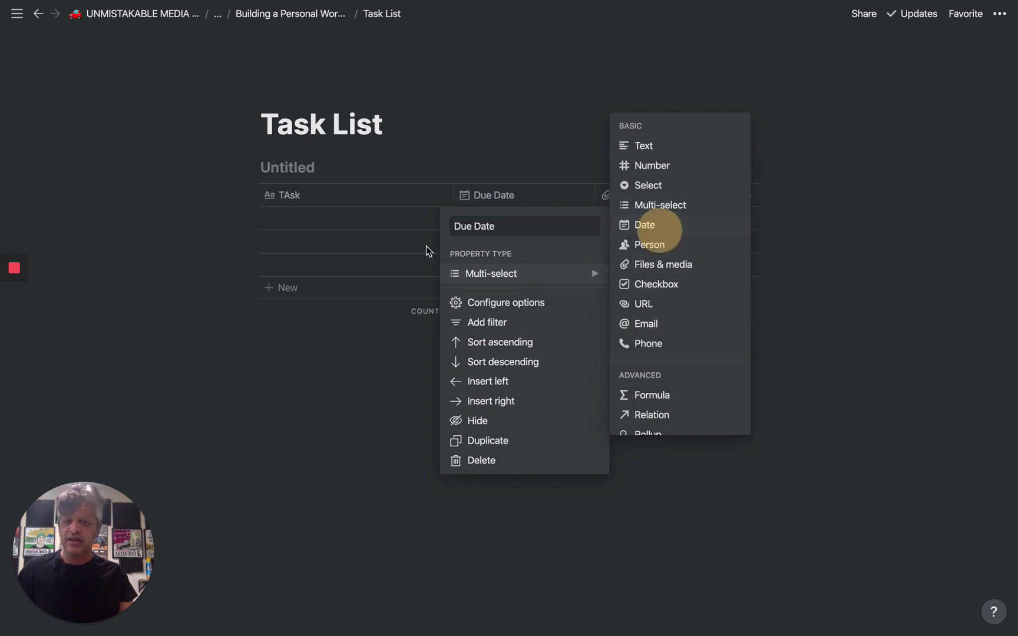
{"action": "left_click", "coordinate": [305, 261]}
Step: Change the table's Files property to the Select type and rename it "Status"
{"action": "left_click", "coordinate": [683, 201]}
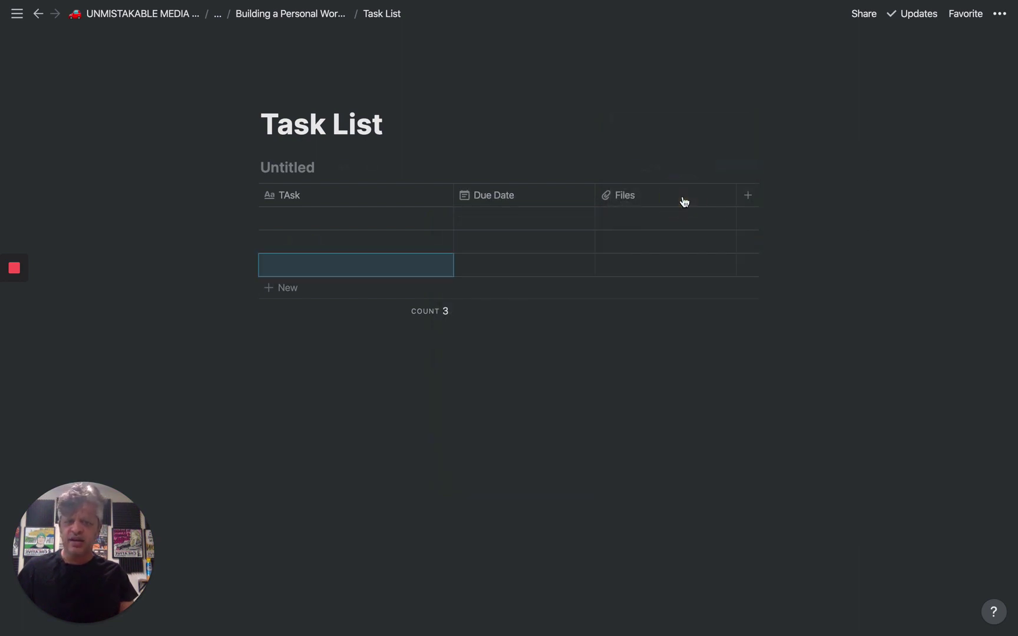
{"action": "left_click", "coordinate": [683, 202]}
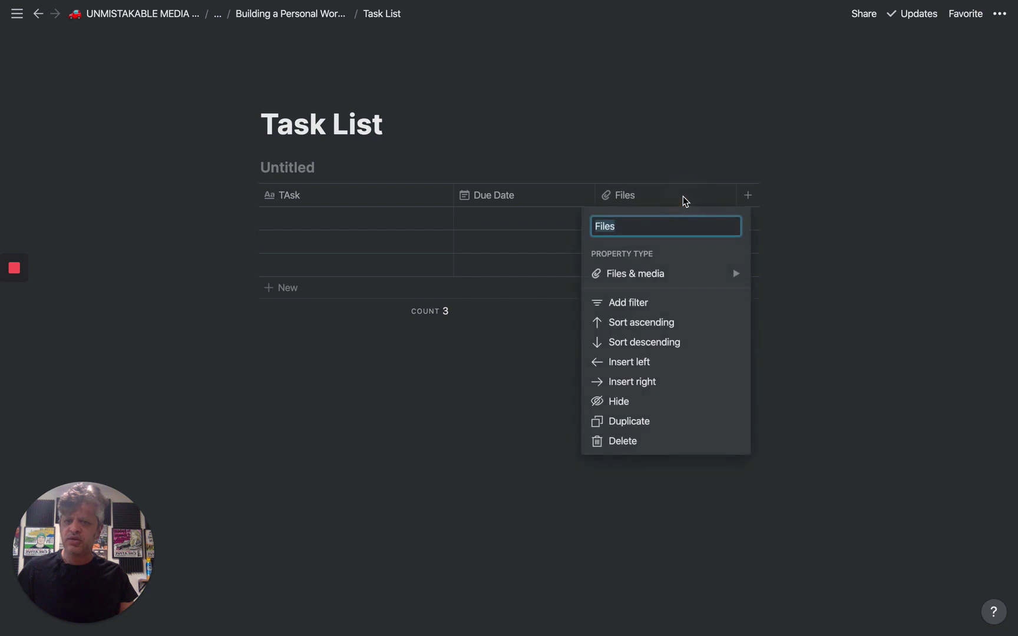
{"action": "left_click", "coordinate": [675, 276]}
{"action": "left_click", "coordinate": [700, 229]}
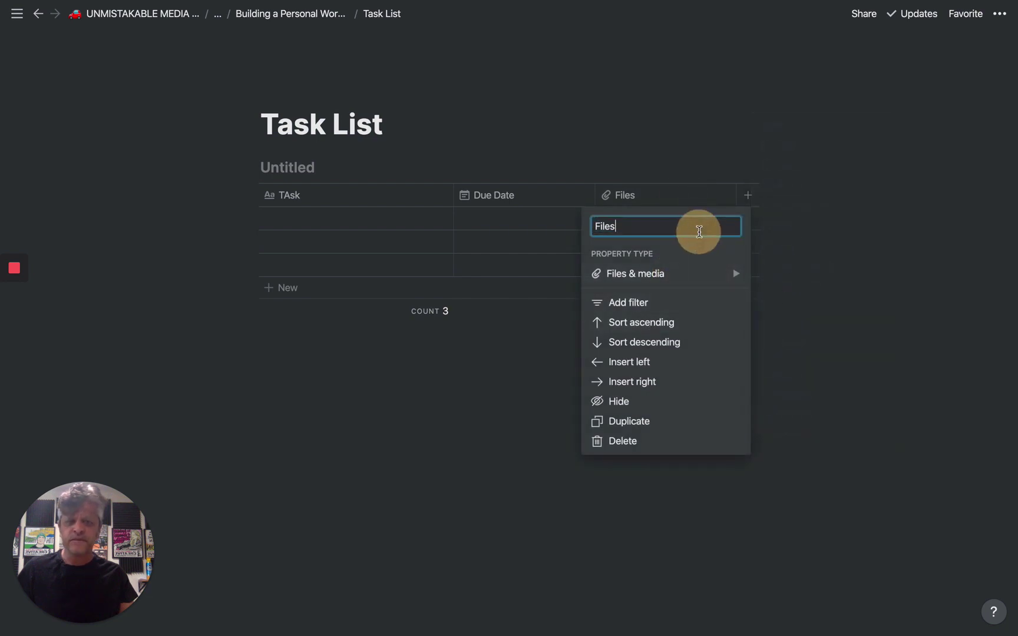
{"action": "left_click", "coordinate": [667, 275]}
{"action": "left_click", "coordinate": [787, 188]}
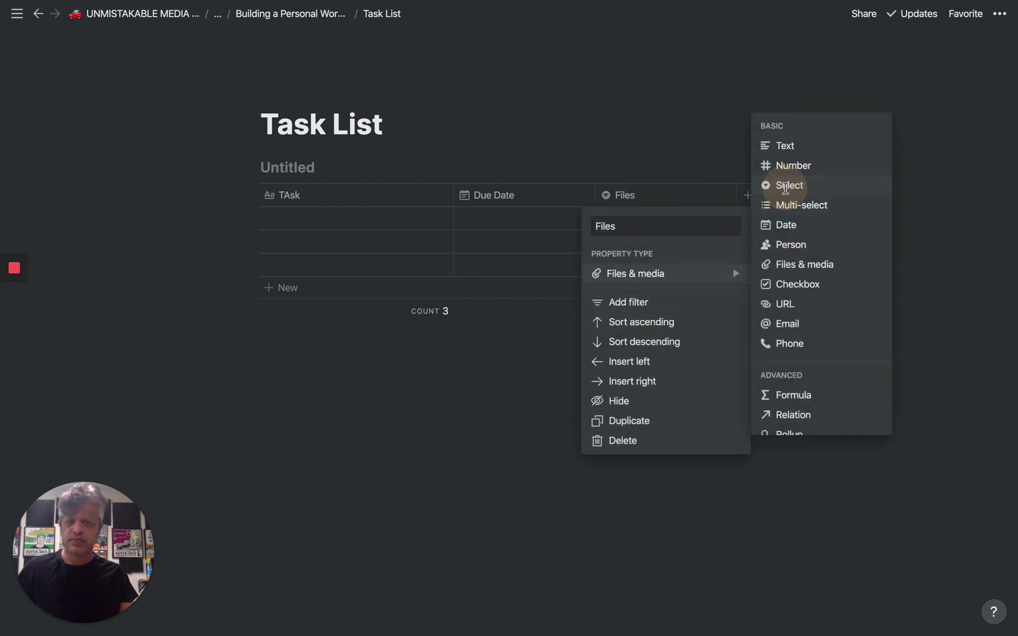
{"action": "left_click", "coordinate": [648, 200]}
{"action": "type", "text": "STatu"}
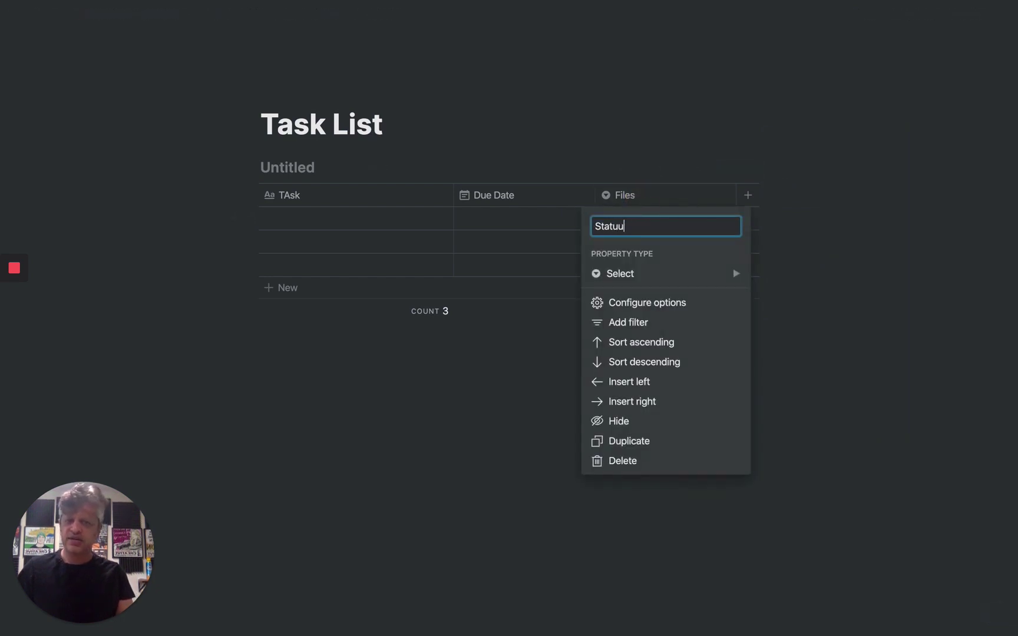
{"action": "type", "text": "s"}
{"action": "key", "text": "Return"}
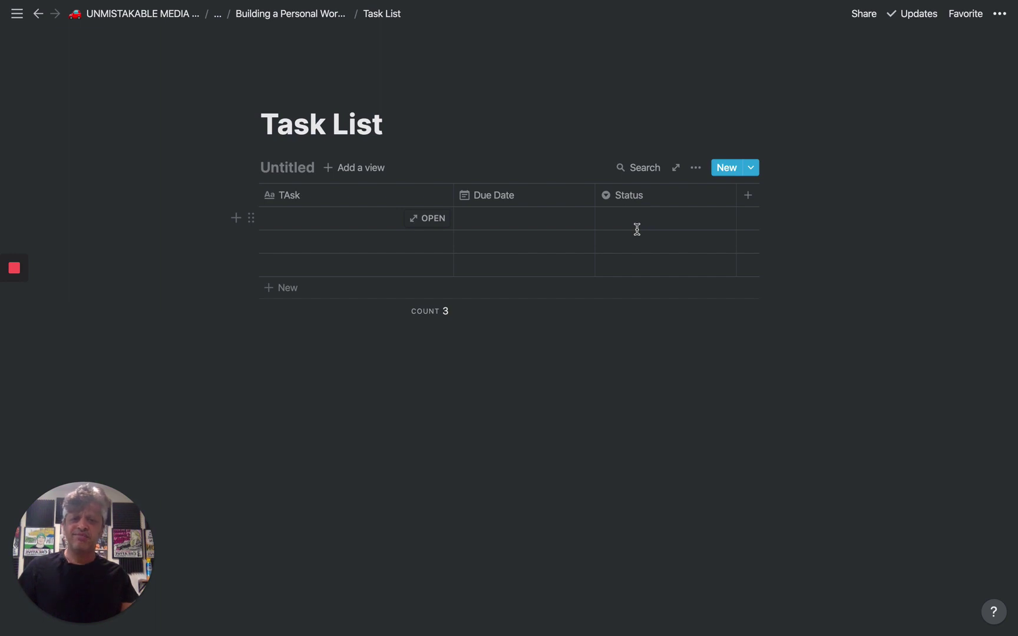
Step: Create a "Next Up" option in the Status cell of the first row
{"action": "left_click", "coordinate": [637, 229]}
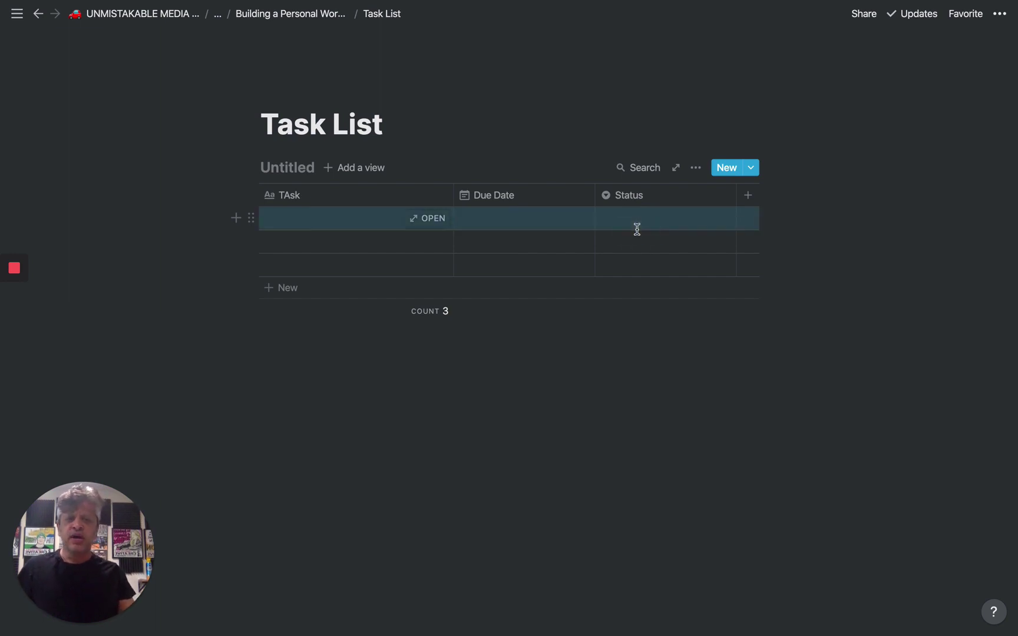
{"action": "left_click", "coordinate": [637, 229]}
{"action": "left_click", "coordinate": [635, 224]}
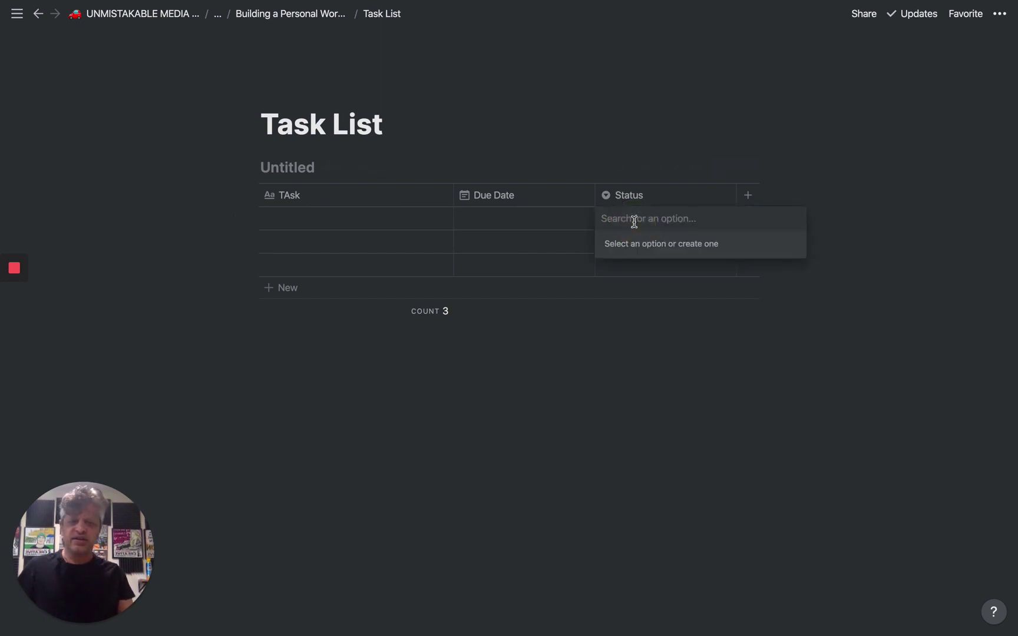
{"action": "type", "text": "Next up"}
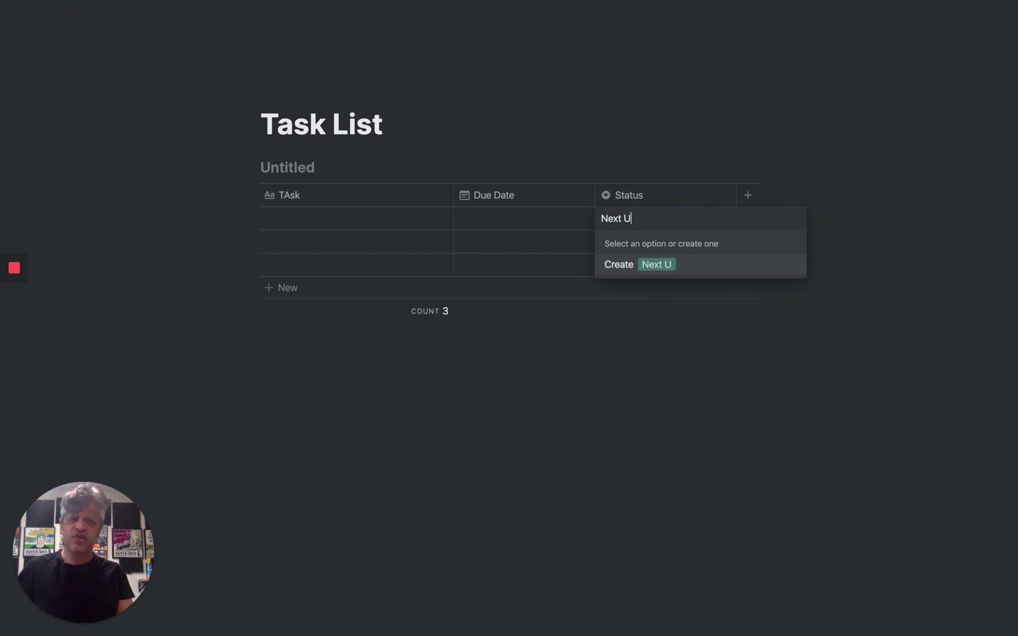
{"action": "type", "text": "p"}
{"action": "key", "text": "Return"}
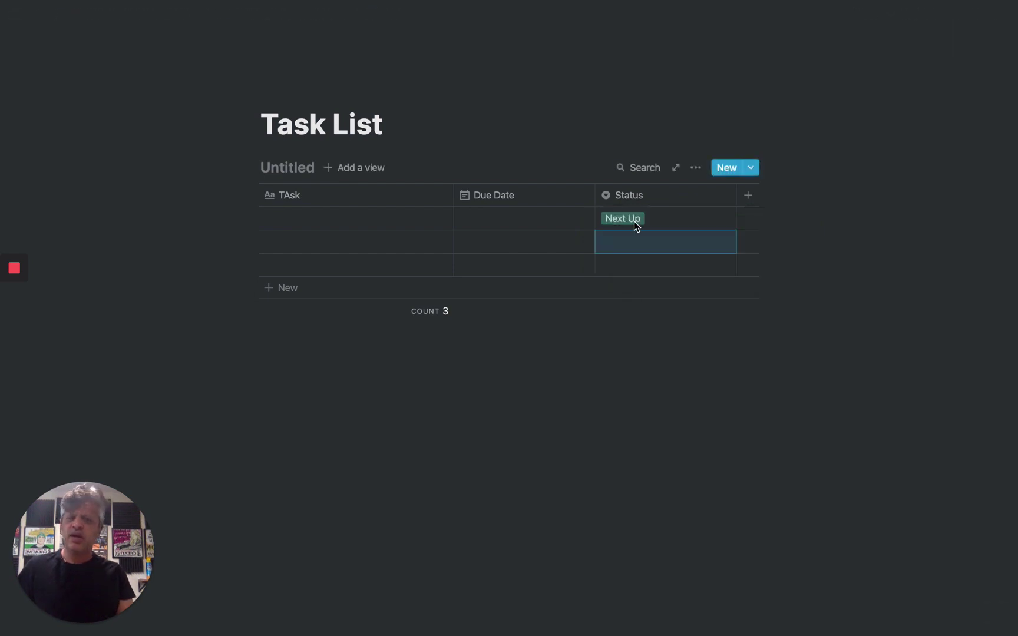
Step: Create an "In Progress" option in the Status cell of the second row
{"action": "key", "text": "Return"}
{"action": "type", "text": "IN Pr"}
{"action": "key", "text": "BackSpace"}
{"action": "key", "text": "BackSpace"}
{"action": "key", "text": "BackSpace"}
{"action": "type", "text": "n"}
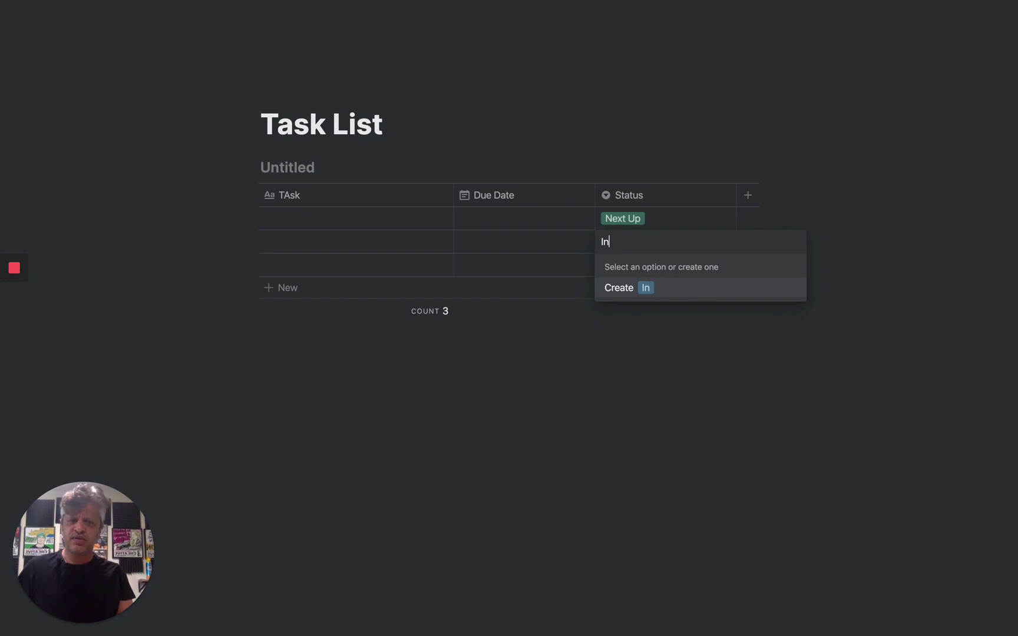
{"action": "type", "text": " Progress"}
{"action": "key", "text": "Return"}
Step: Create a "Completed" option in the third row's Status cell and add an empty row below it
{"action": "key", "text": "Down"}
{"action": "key", "text": "Return"}
{"action": "type", "text": "Complet"}
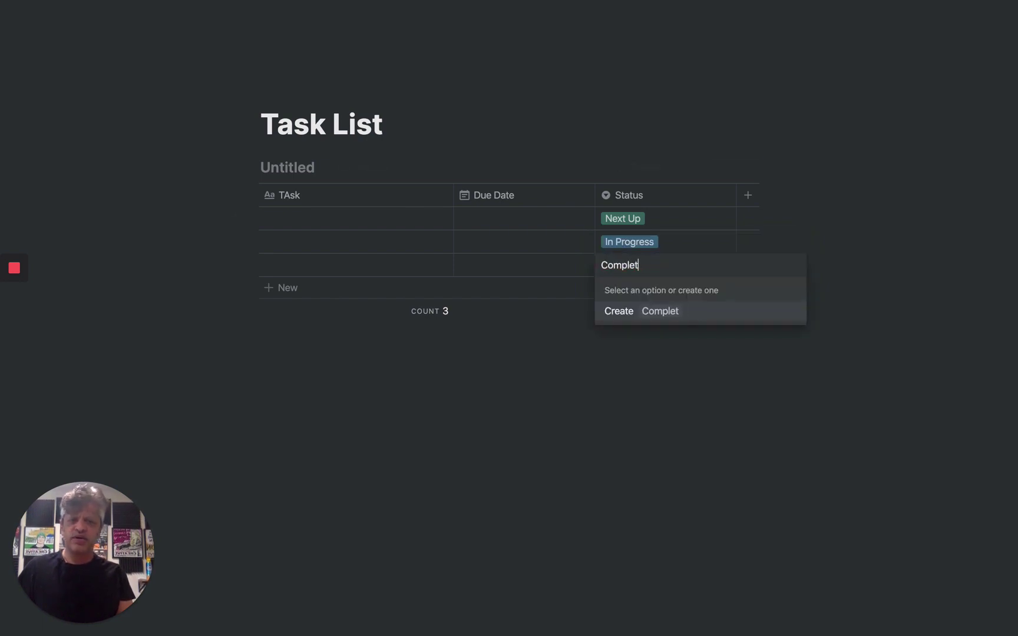
{"action": "type", "text": "ed"}
{"action": "key", "text": "Return"}
{"action": "key", "text": "Down"}
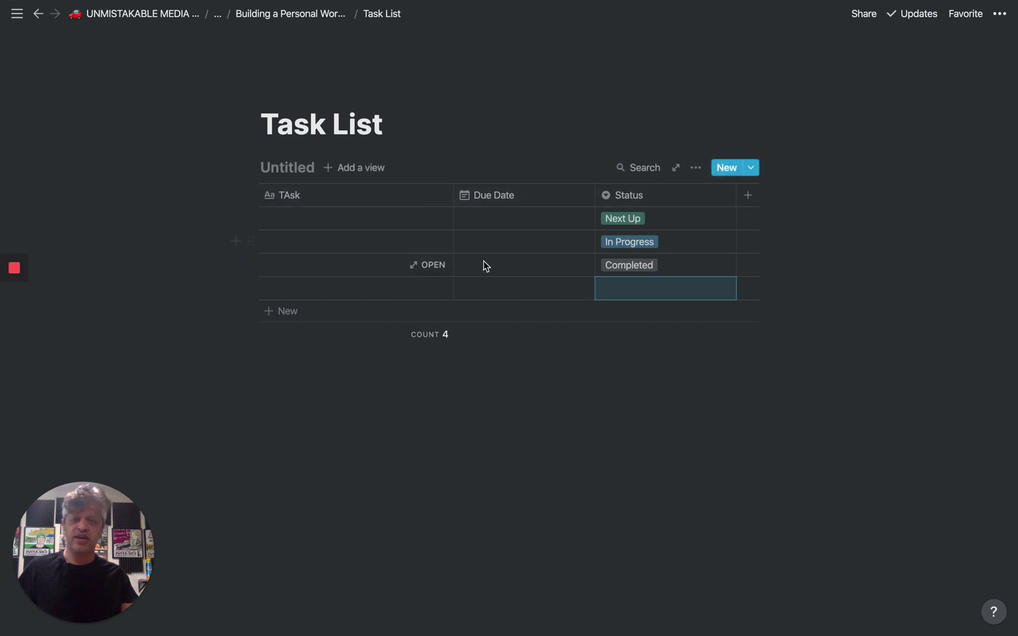
Step: Add a Person-type property named "Assigneed" after the Status property
{"action": "left_click", "coordinate": [748, 195]}
{"action": "mouse_move", "coordinate": [805, 272]}
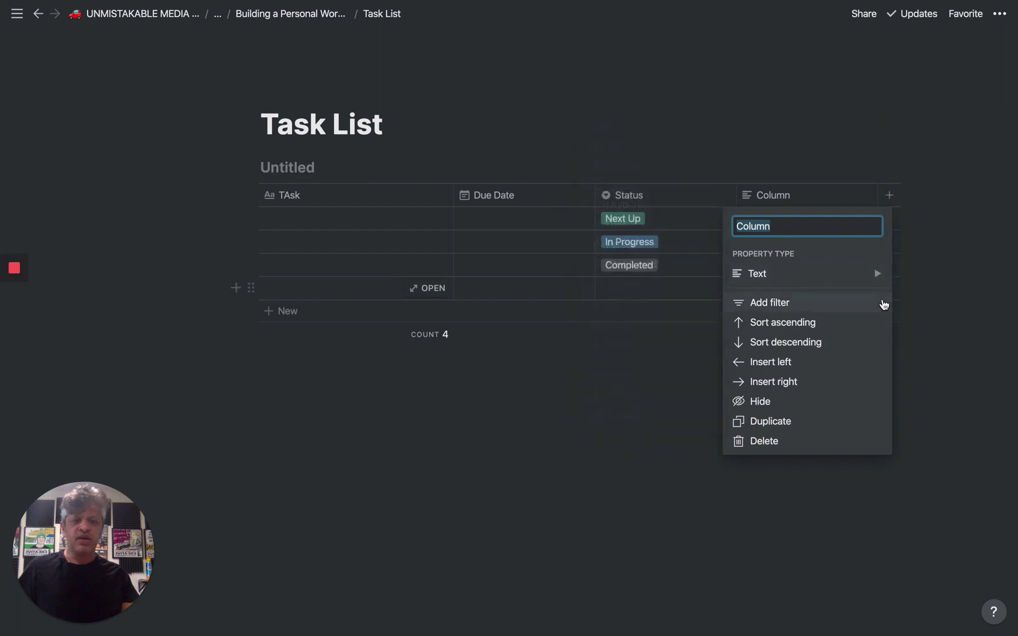
{"action": "mouse_move", "coordinate": [865, 279]}
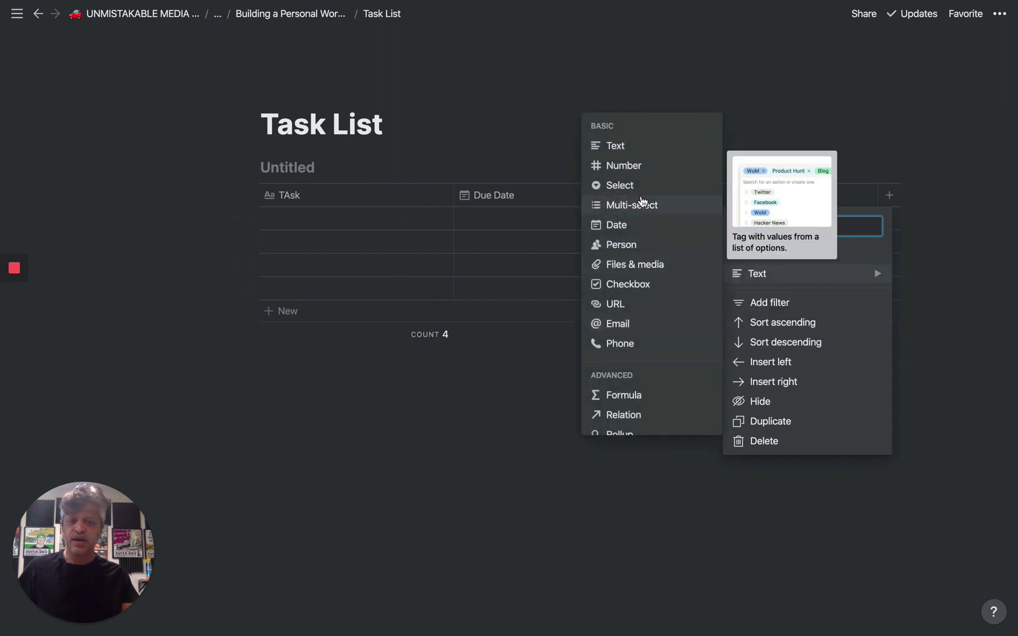
{"action": "left_click", "coordinate": [635, 237]}
{"action": "left_click", "coordinate": [779, 200]}
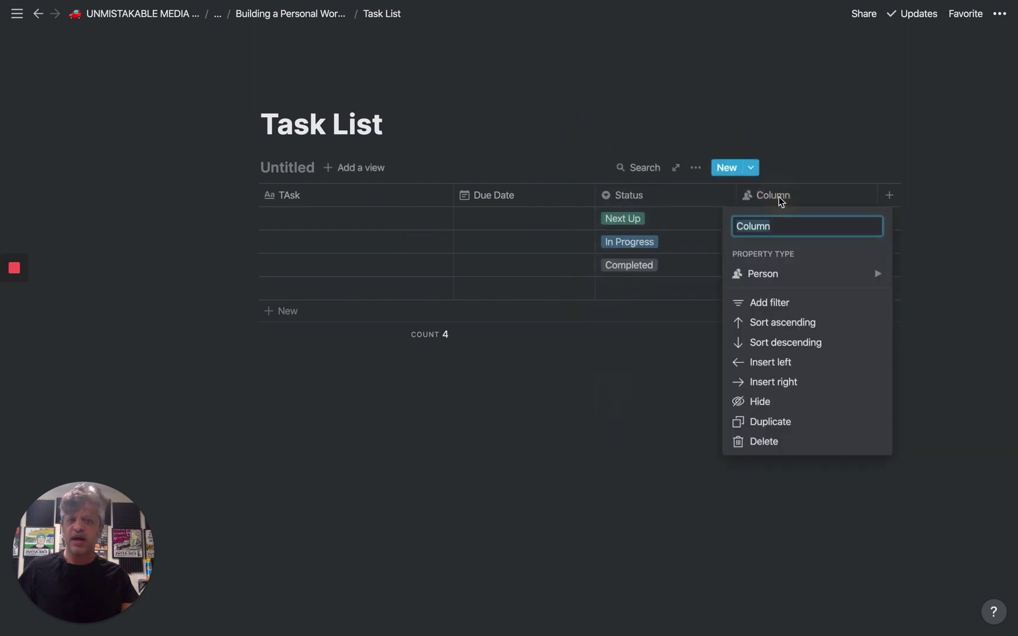
{"action": "type", "text": "Assigneed"}
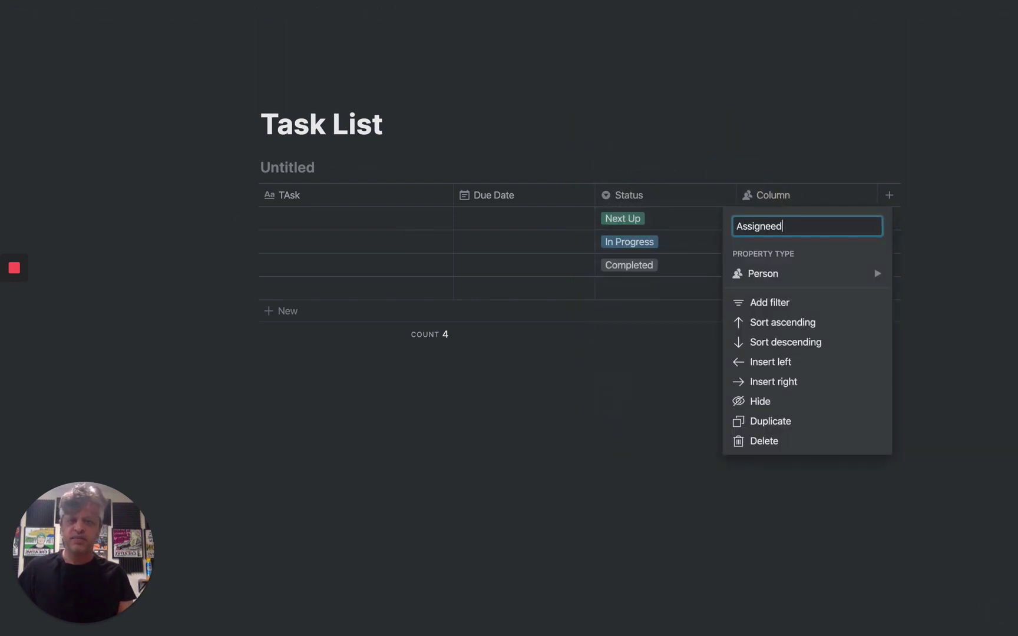
{"action": "key", "text": "Return"}
Step: Enter "Upload this video to Ntion" as the task name in the first row
{"action": "left_click", "coordinate": [337, 223]}
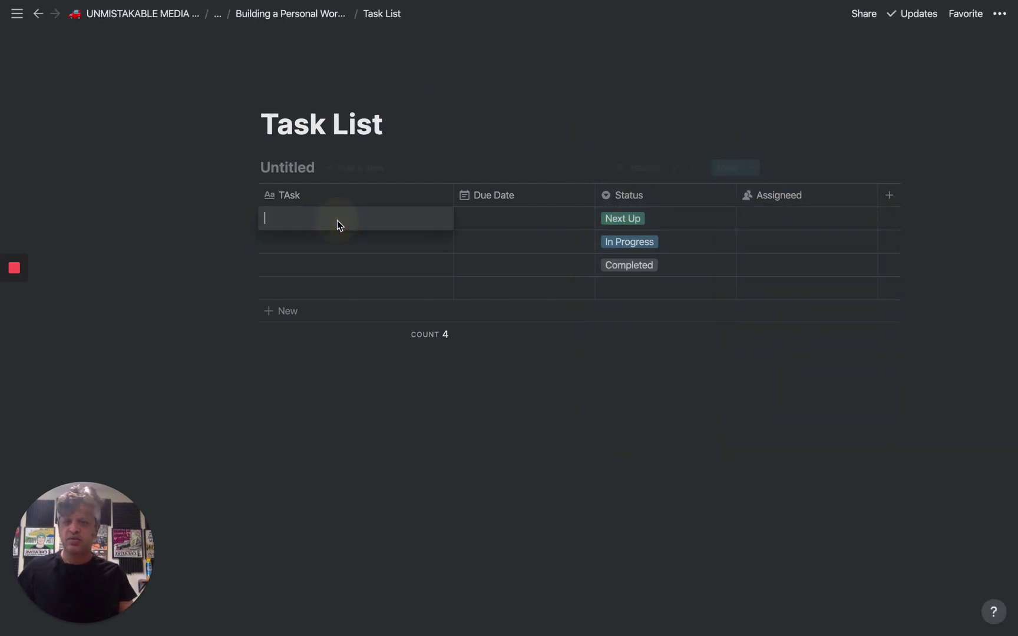
{"action": "type", "text": "RE"}
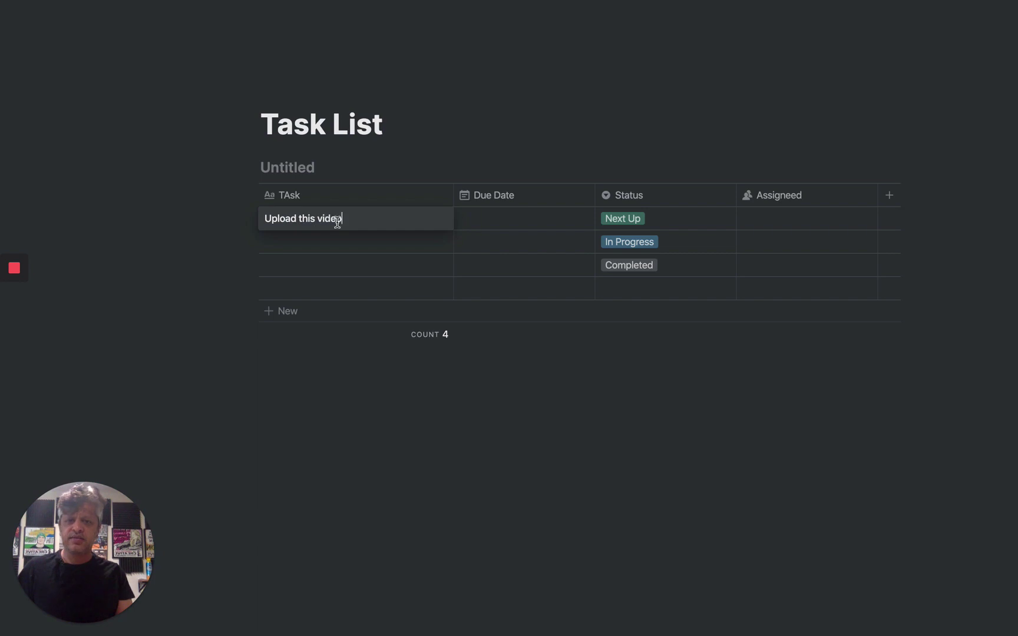
{"action": "type", "text": "n"}
{"action": "key", "text": "Tab"}
Step: Assign a team member to the first task in its Assigneed cell
{"action": "key", "text": "Tab"}
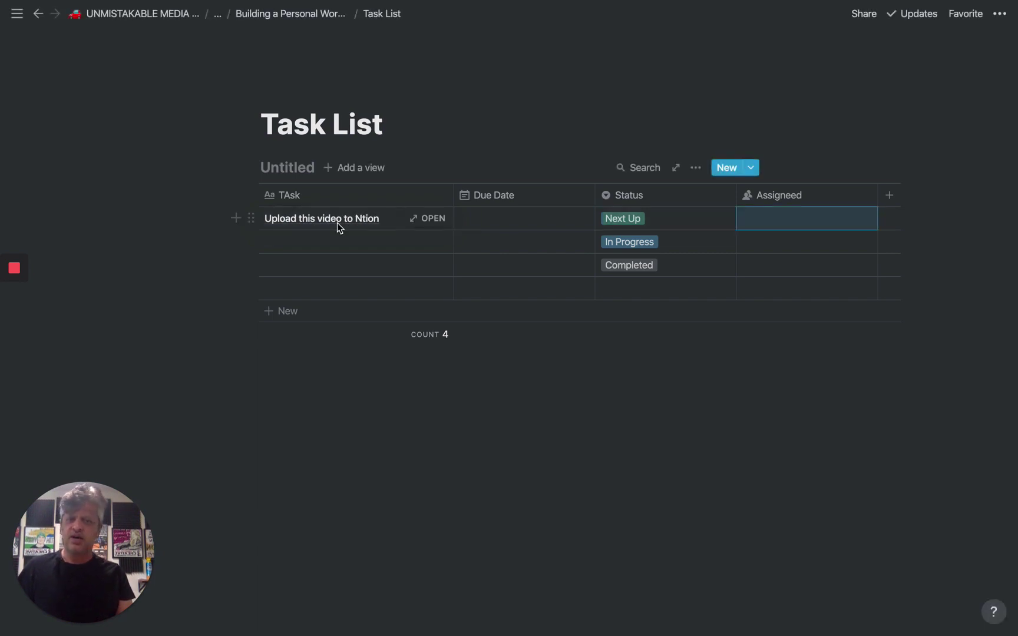
{"action": "key", "text": "shift+Tab"}
{"action": "key", "text": "Tab"}
{"action": "type", "text": "@ti"}
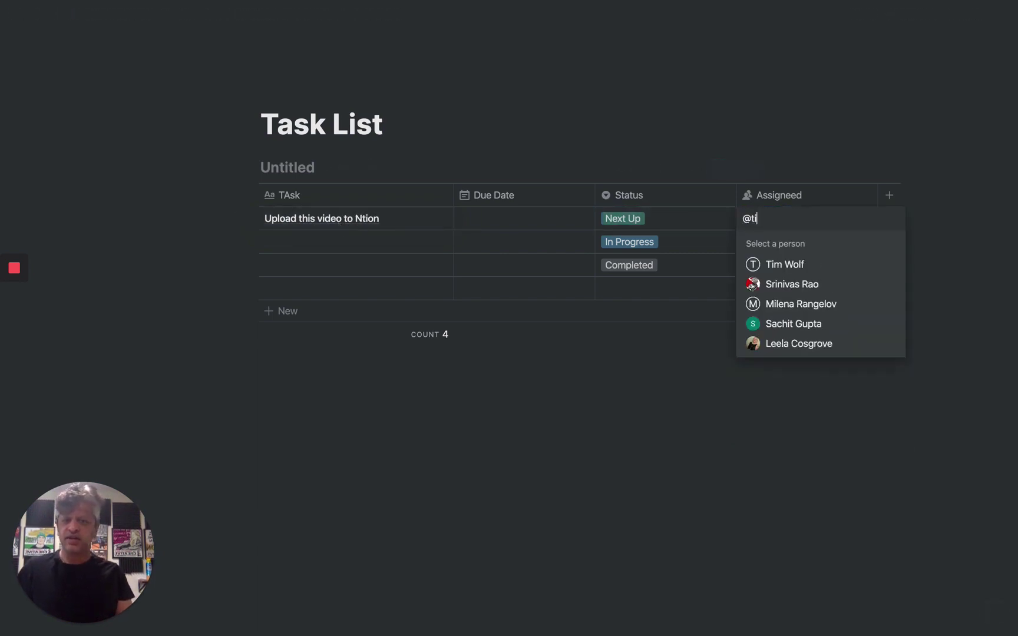
{"action": "key", "text": "Return"}
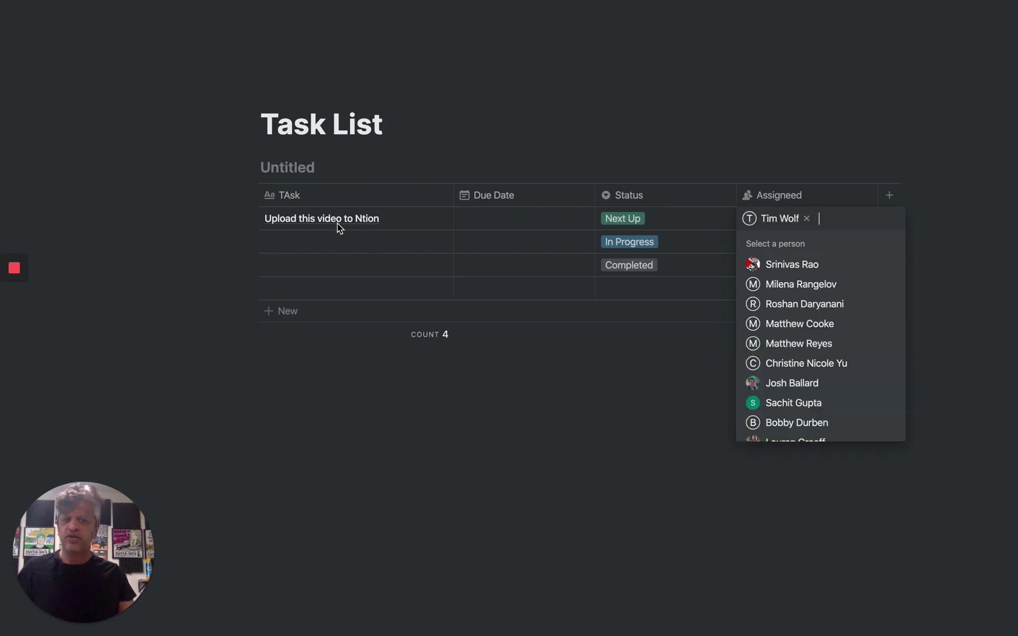
{"action": "key", "text": "Escape"}
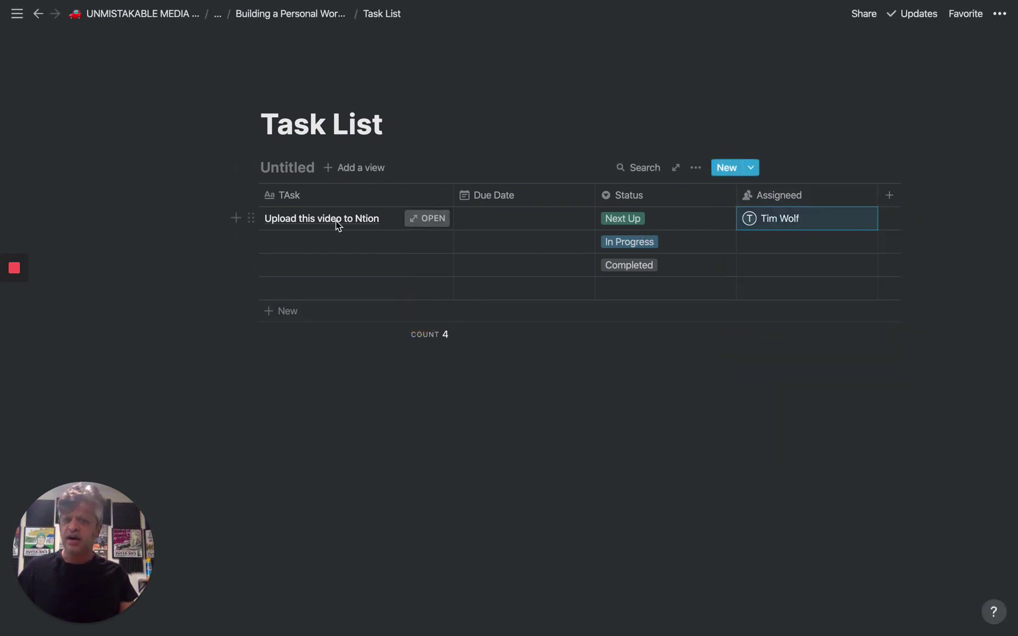
Step: Correct the first task's name to "Upload this video to Notion"
{"action": "left_click", "coordinate": [377, 220]}
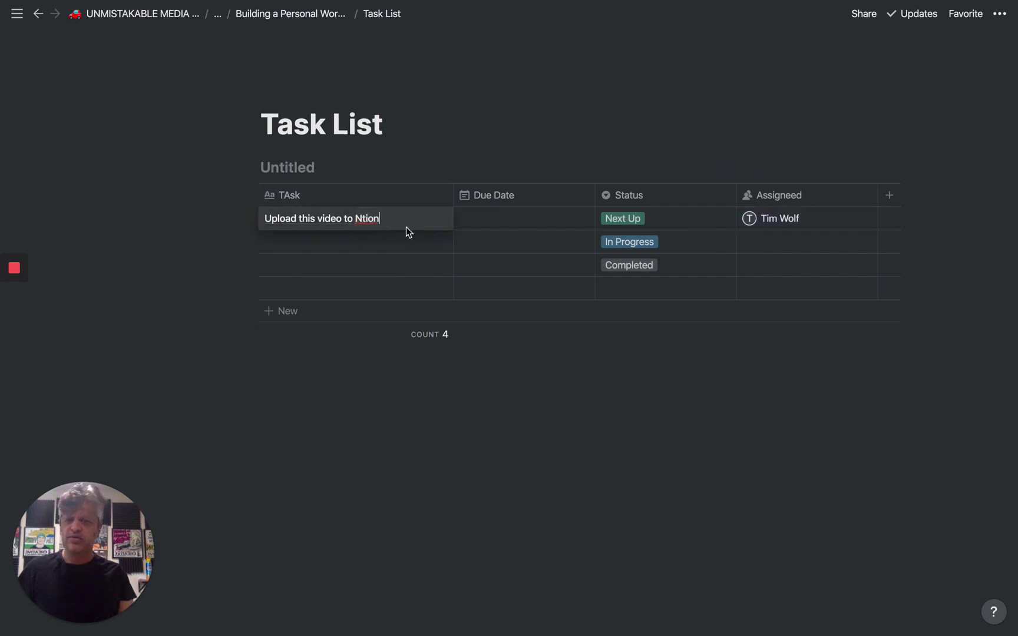
{"action": "key", "text": "BackSpace"}
{"action": "key", "text": "BackSpace"}
{"action": "key", "text": "BackSpace"}
{"action": "key", "text": "BackSpace"}
{"action": "type", "text": "itio"}
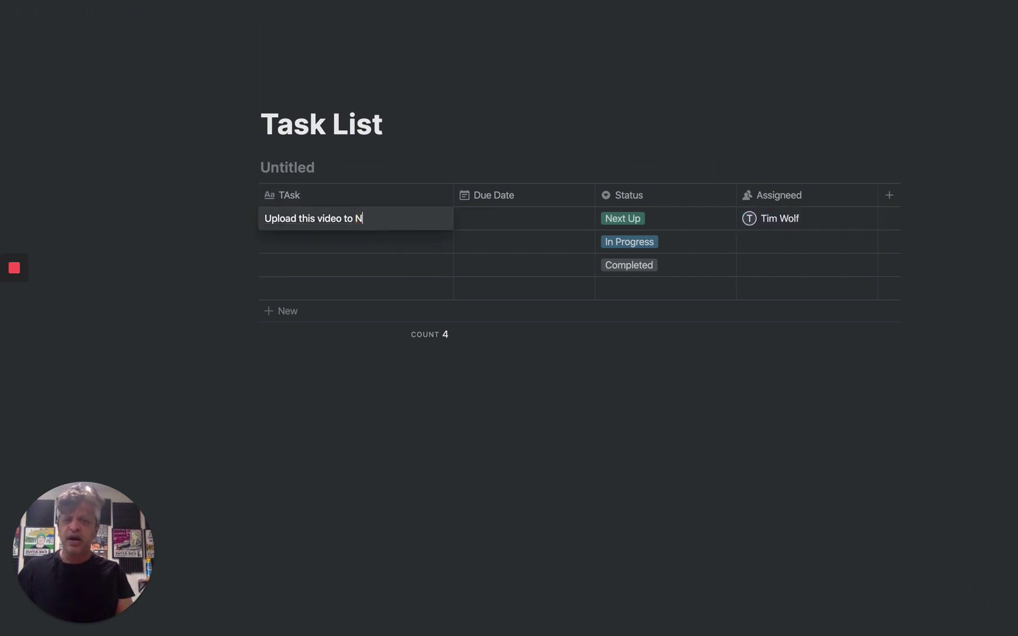
{"action": "key", "text": "Return"}
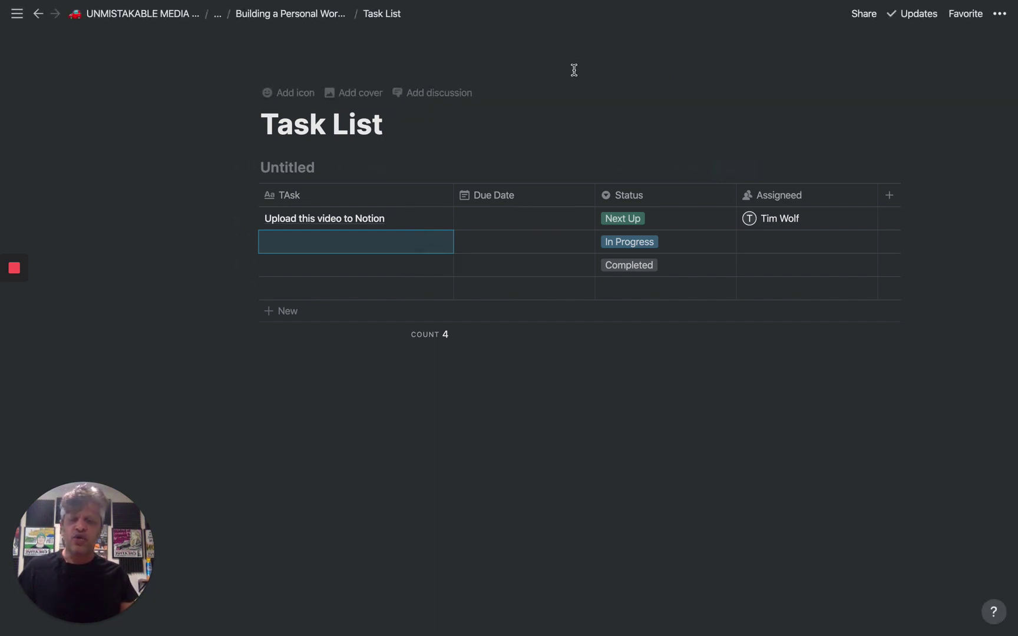
Step: Return to the parent page Building a Personal Workflow and place the cursor in the empty line below its title
{"action": "left_click", "coordinate": [292, 13]}
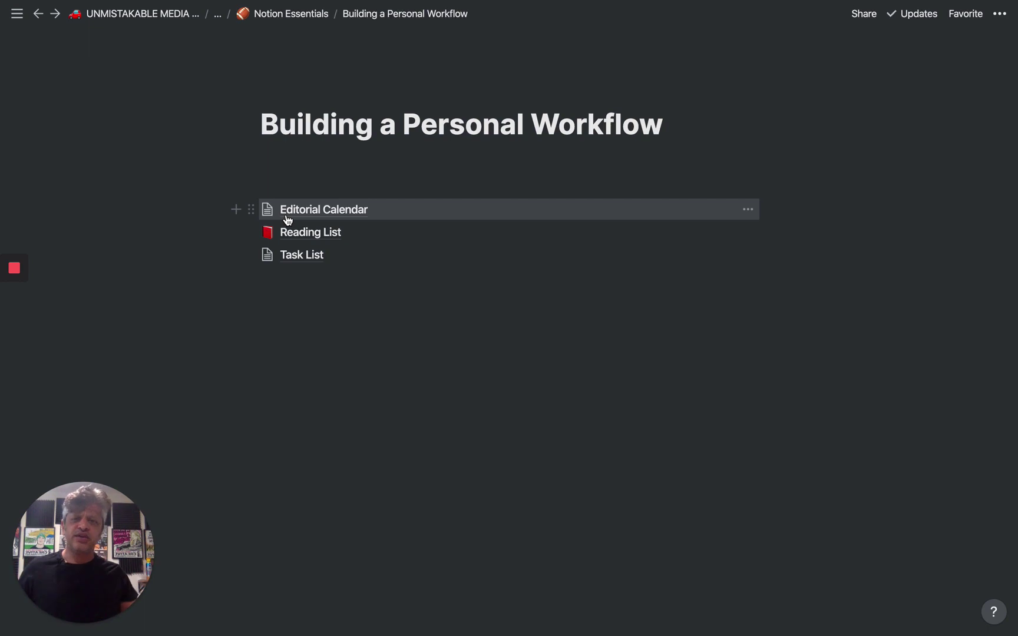
{"action": "left_click", "coordinate": [335, 172]}
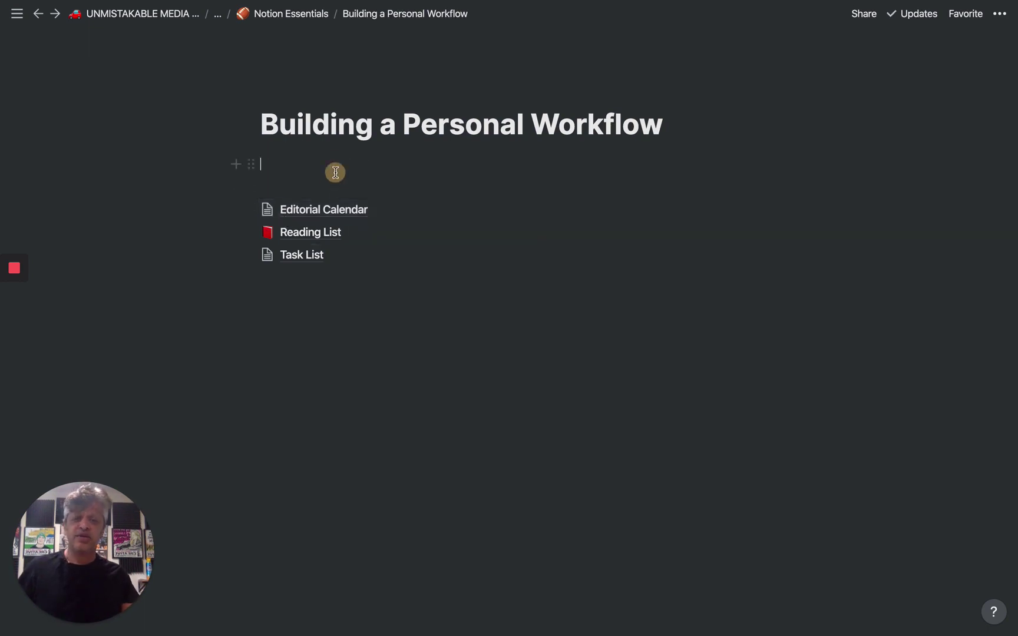
{"action": "mouse_move", "coordinate": [98, 591]}
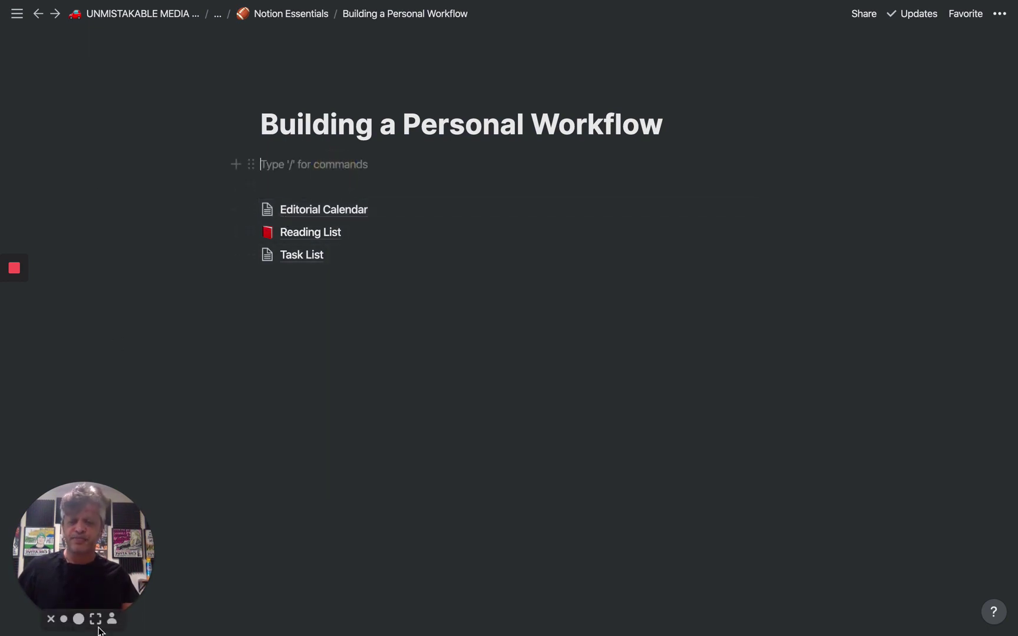
{"action": "left_click", "coordinate": [96, 619]}
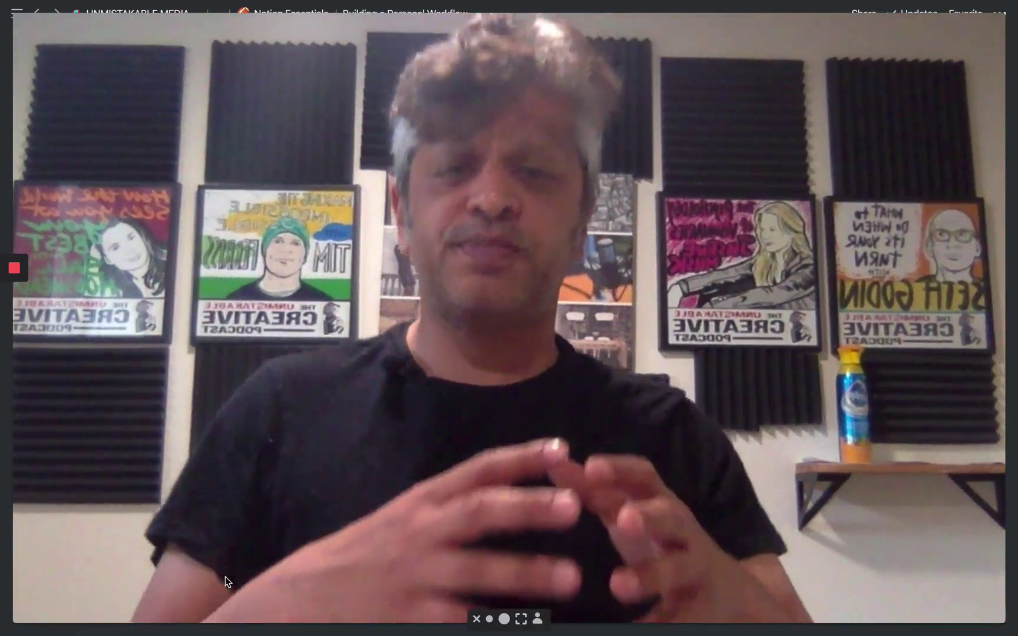